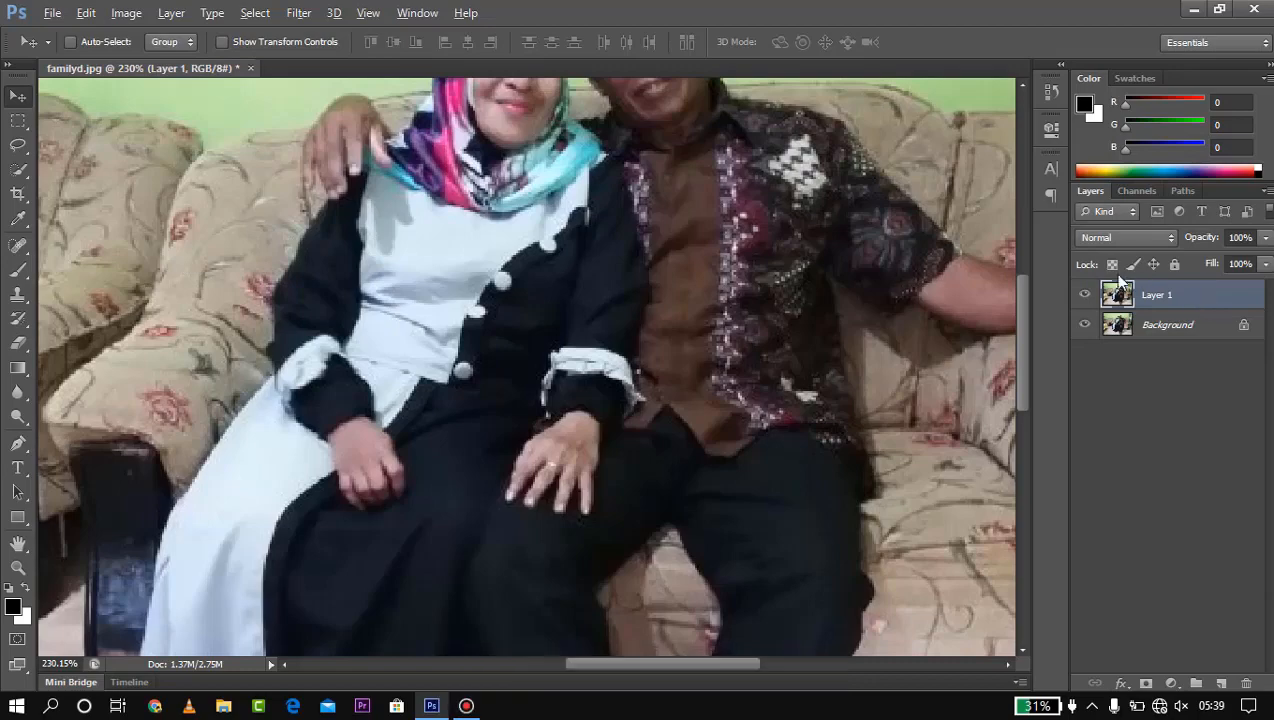
Start a Pen tool path beside the woman's foot and trace the dress hem to the outer tip of the white skirt
scroll(650, 305, "down", 6)
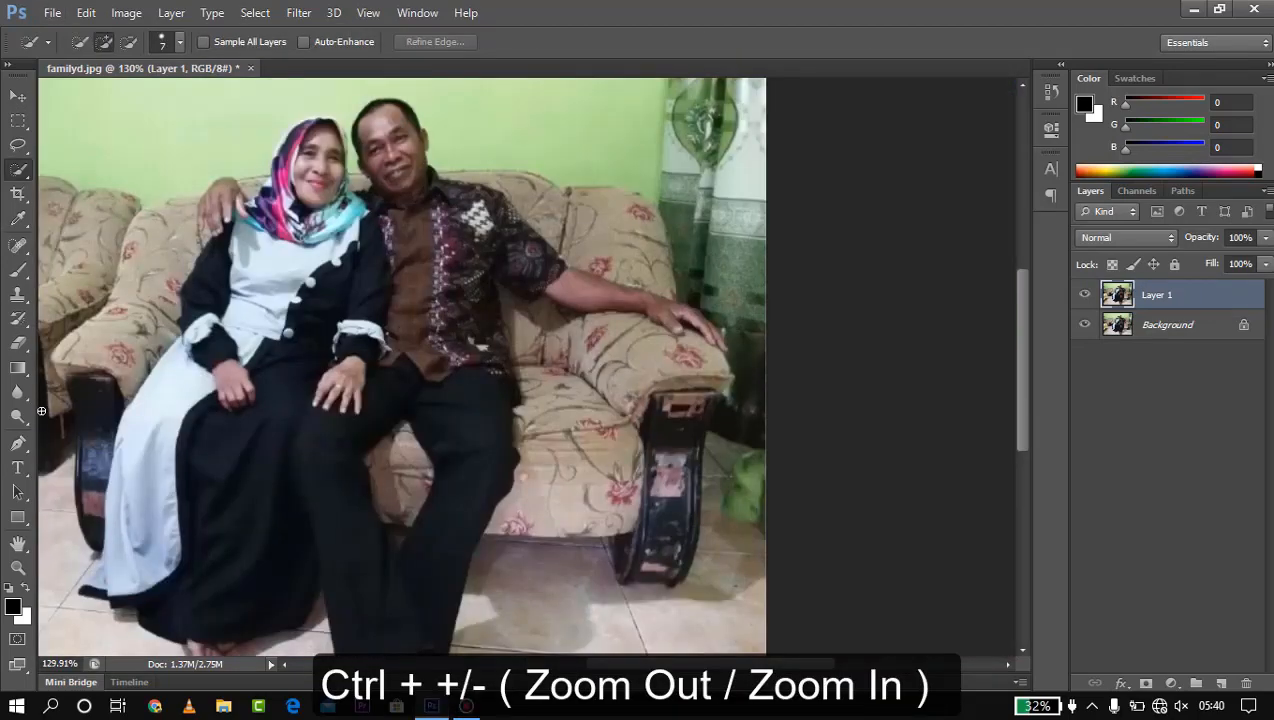
left_click(18, 443)
scroll(256, 523, "up", 3)
left_click_drag(252, 462, 361, 373)
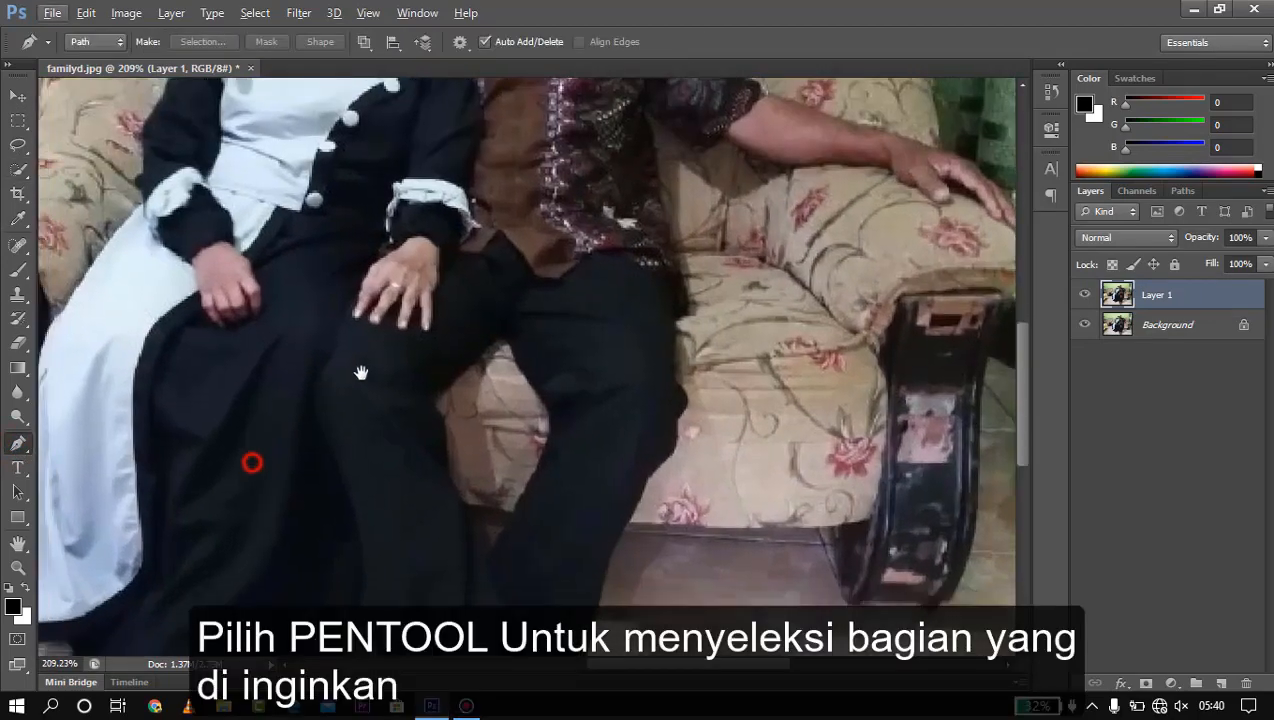
scroll(469, 469, "down", 3)
scroll(415, 521, "up", 2)
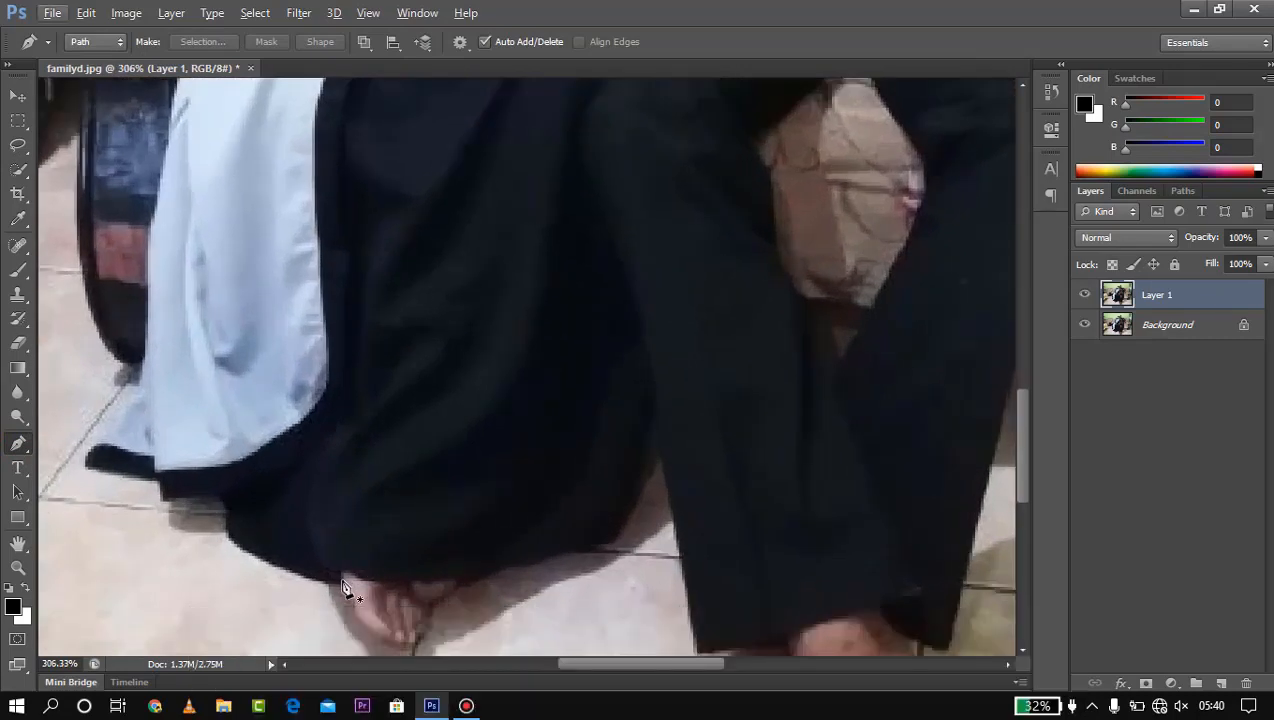
left_click(340, 579)
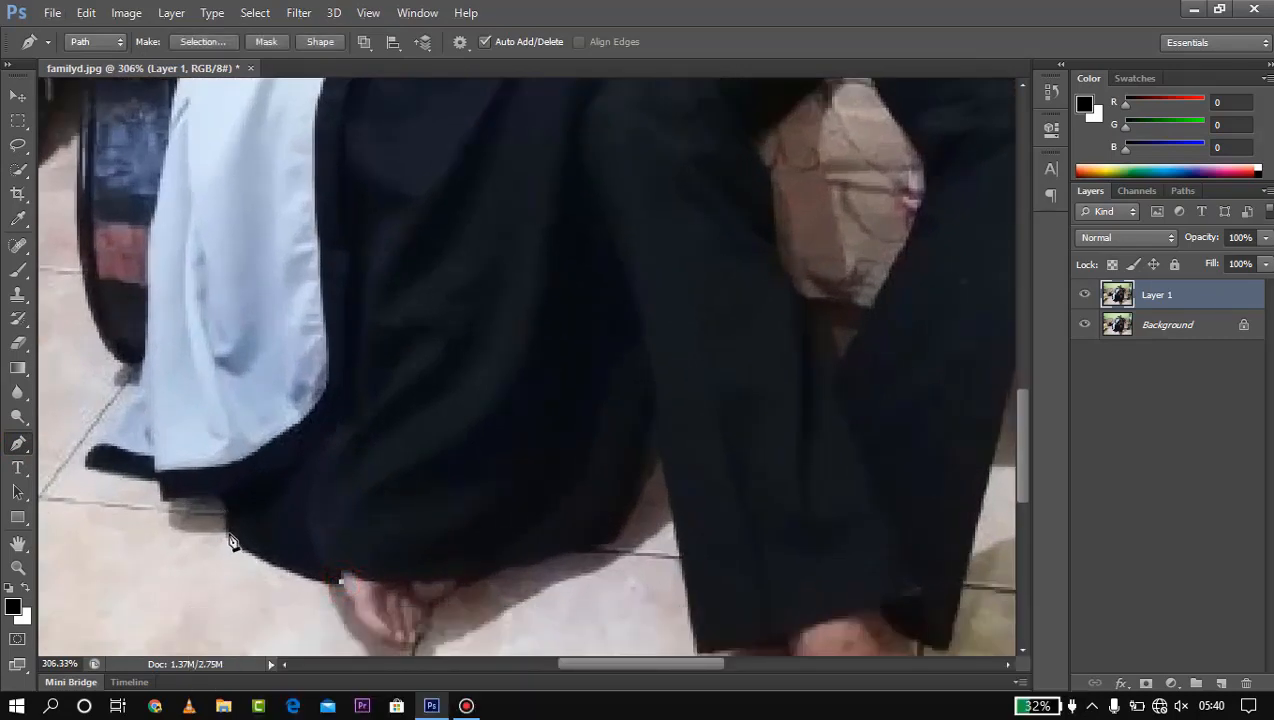
left_click_drag(229, 532, 195, 491)
left_click(213, 498)
left_click_drag(163, 502, 160, 484)
left_click_drag(86, 463, 92, 450)
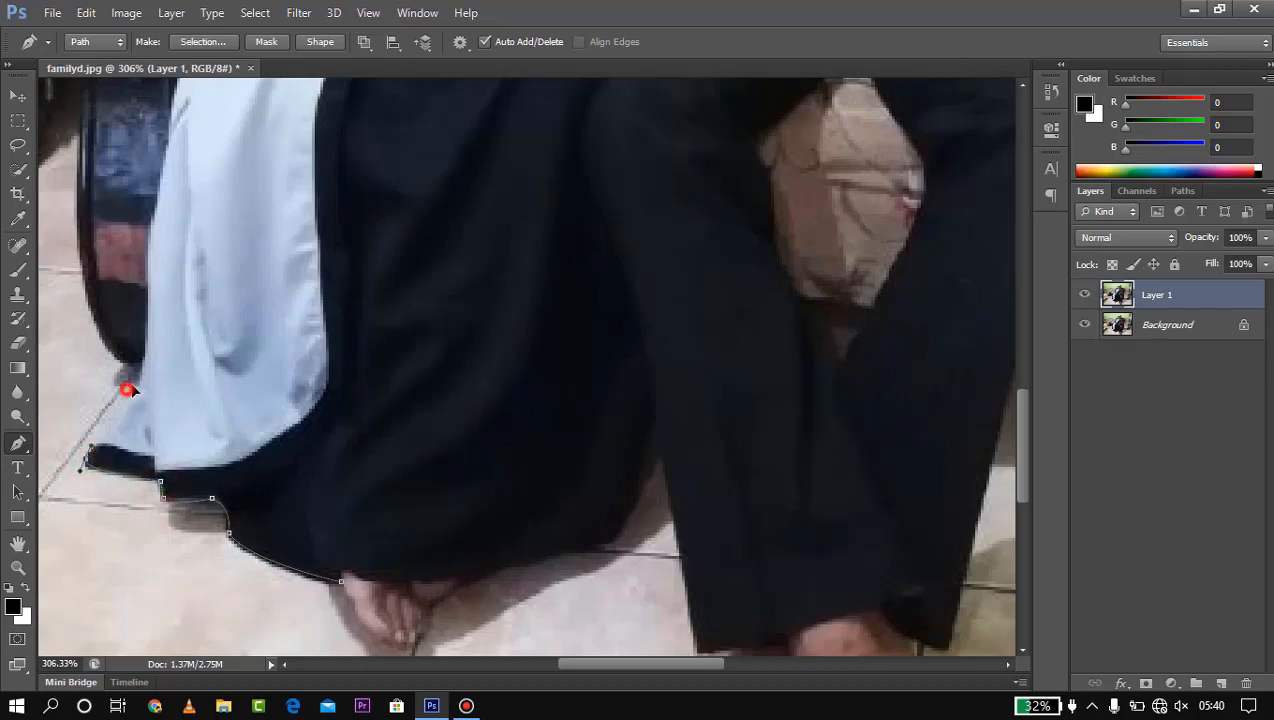
Continue the path up the outer edge of the white skirt to the woman's ruffled cuff
left_click_drag(127, 389, 143, 372)
left_click_drag(155, 147, 159, 503)
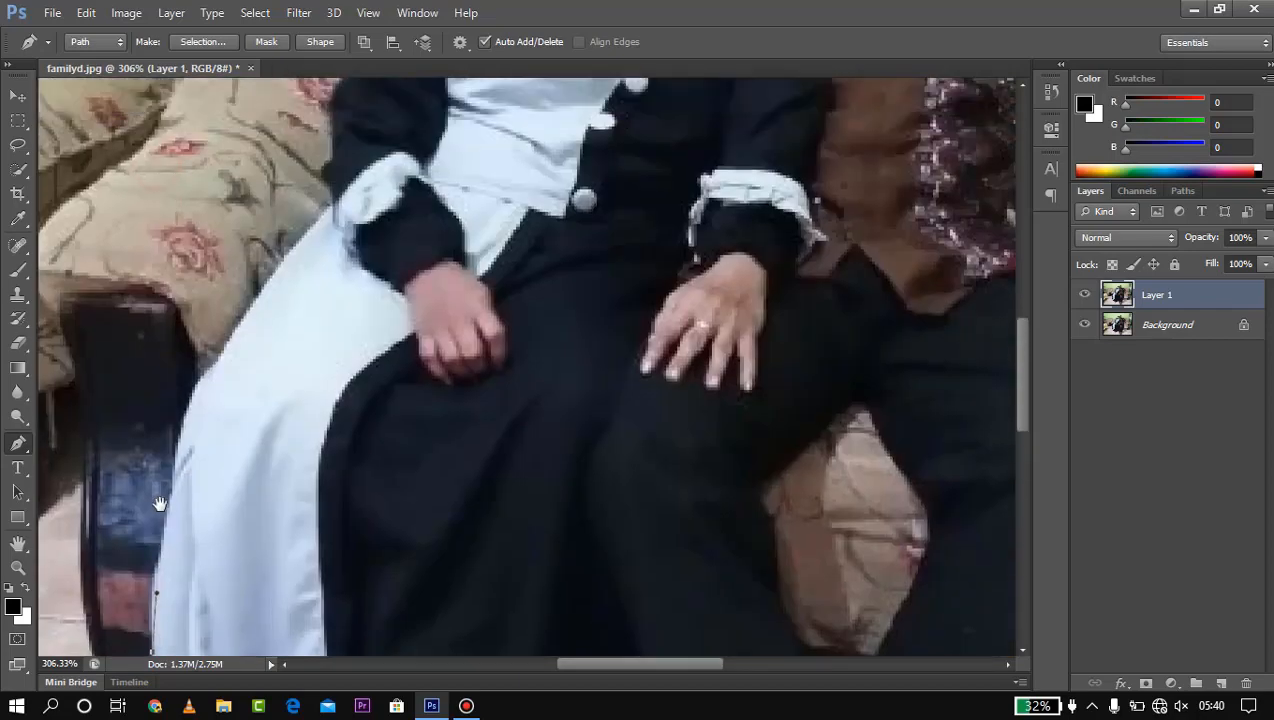
left_click_drag(186, 419, 228, 425)
left_click_drag(282, 344, 343, 290)
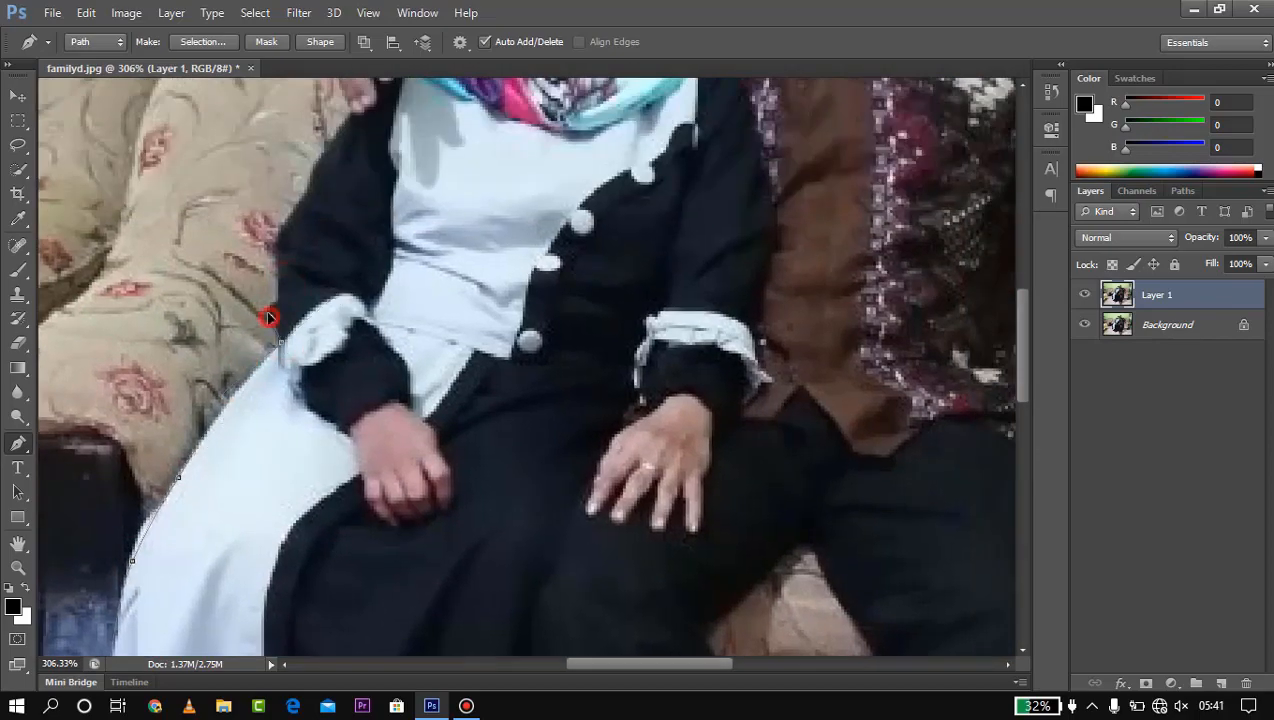
left_click(279, 302)
left_click(298, 333)
Trace the path along the woman's black sleeve and around the man's hand on her shoulder
left_click_drag(284, 227, 308, 432)
scroll(374, 326, "up", 6)
scroll(372, 330, "down", 1)
left_click(375, 313)
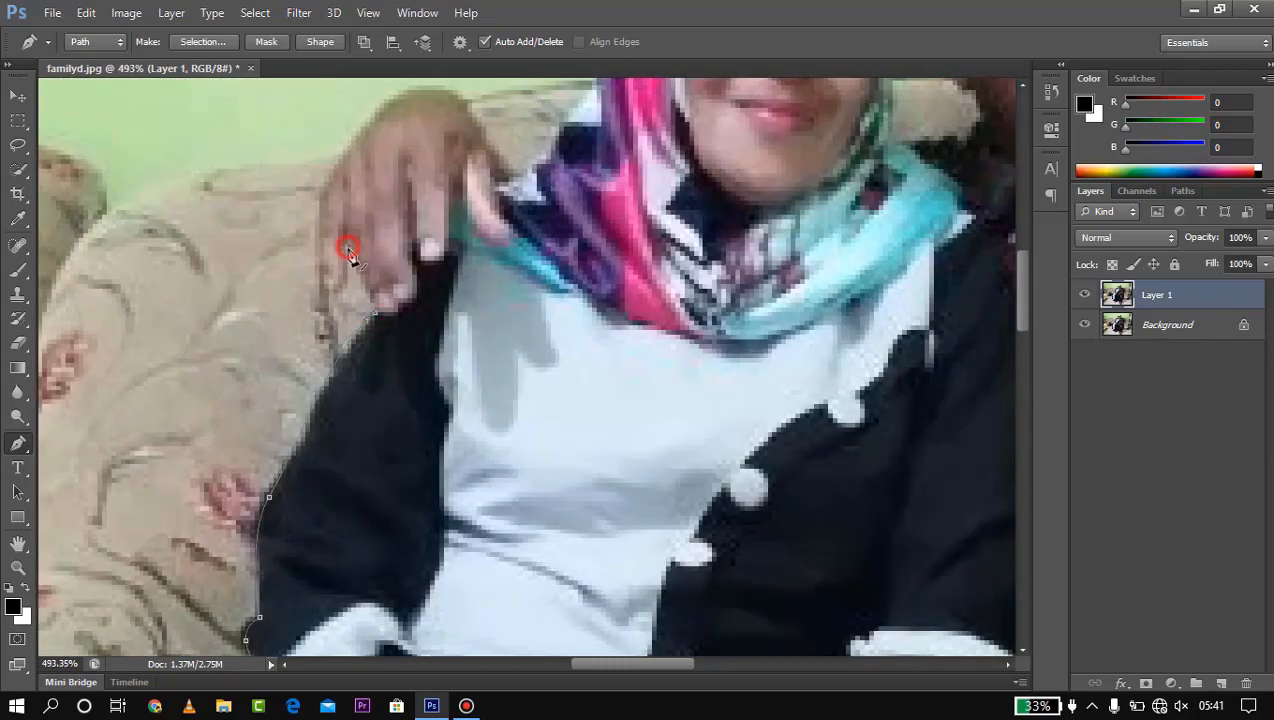
scroll(349, 255, "down", 3)
left_click_drag(333, 250, 432, 195)
left_click(352, 200, "alt")
left_click(437, 204)
Trace the path over the woman's headscarf and through the gap between the two heads
left_click_drag(509, 162, 481, 383)
left_click_drag(500, 285, 533, 275)
left_click_drag(616, 278, 668, 343)
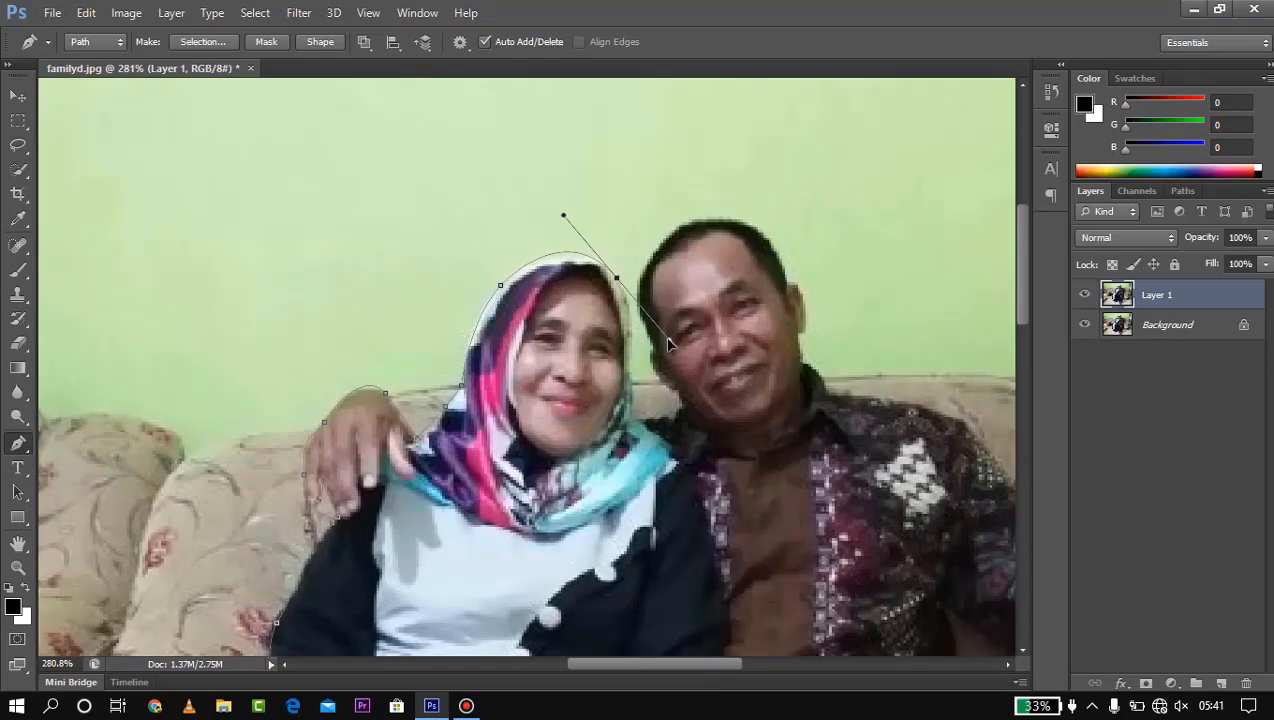
left_click(631, 362)
left_click_drag(656, 421, 683, 407)
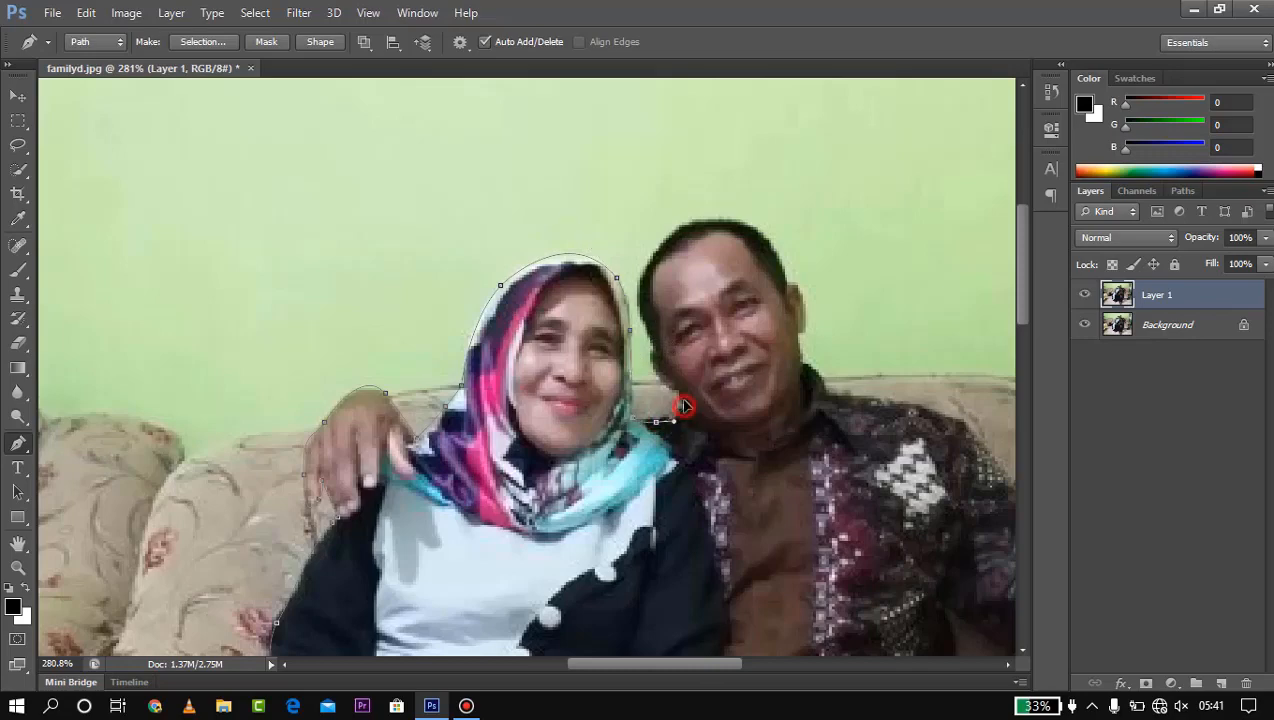
left_click(656, 350)
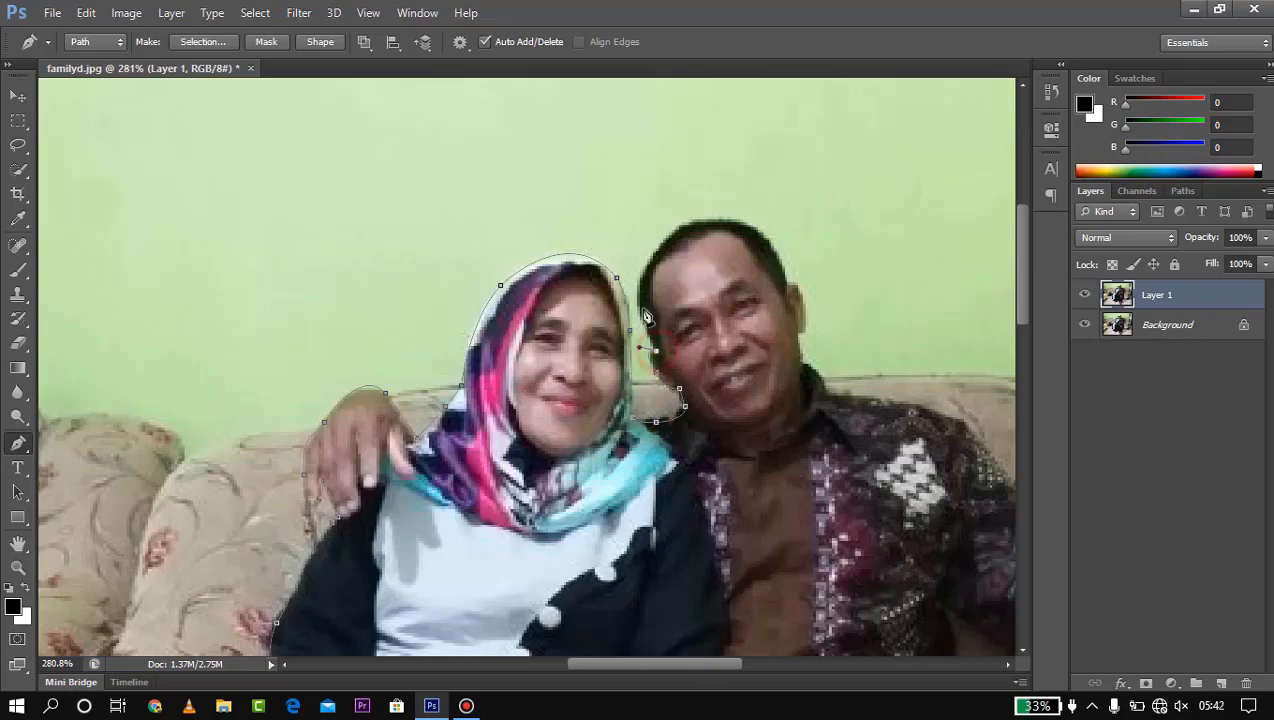
Trace the path around the man's hair, ear and neck to his shirt collar
left_click(658, 240)
left_click_drag(702, 220, 722, 224)
left_click(782, 263)
scroll(790, 280, "up", 2)
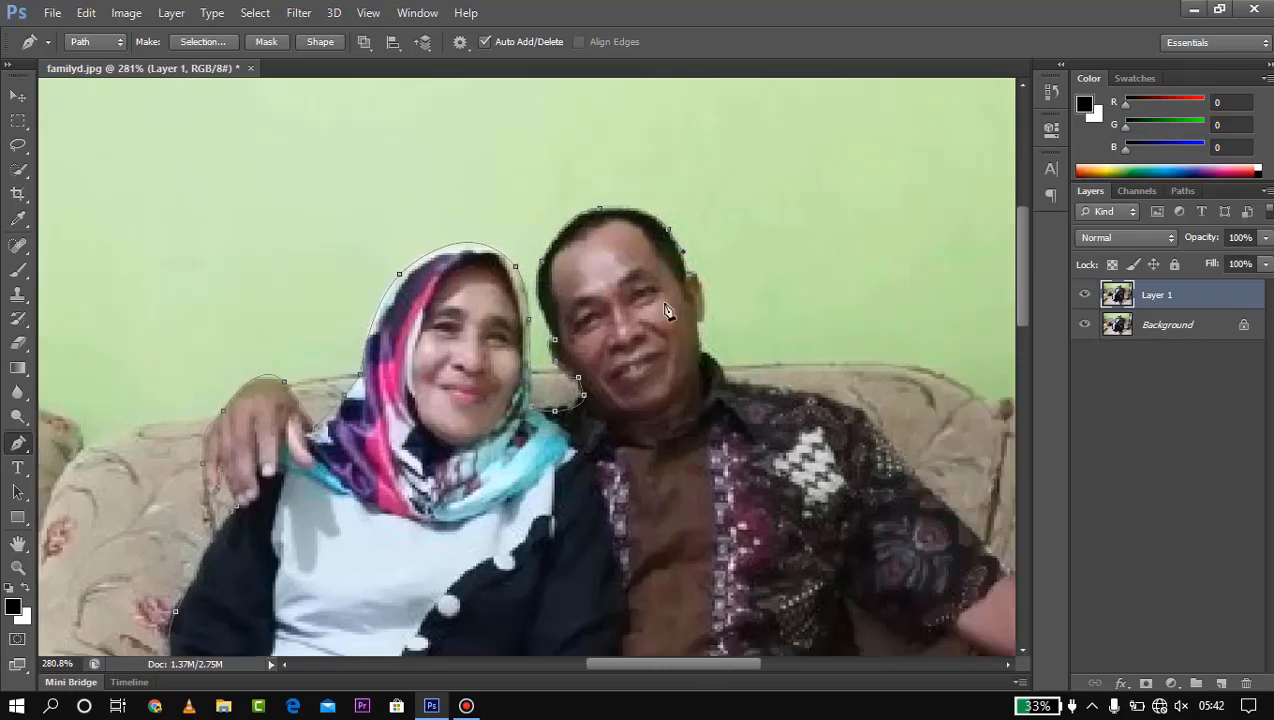
left_click(706, 330)
left_click(717, 376)
left_click(751, 418)
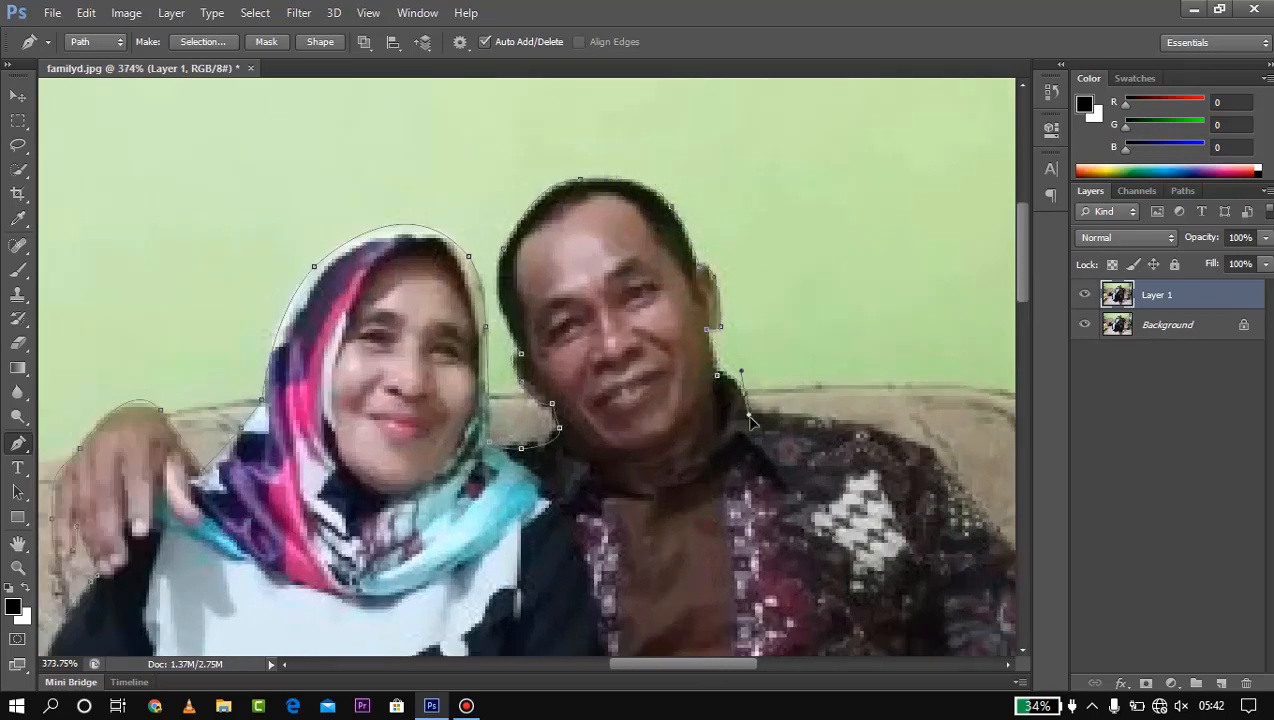
Continue the path over the man's shoulder and along the upper edge of his outstretched arm to the fingertips
left_click_drag(753, 420, 610, 352)
left_click_drag(714, 357, 763, 377)
left_click(842, 436)
left_click_drag(860, 462, 689, 328)
left_click_drag(805, 455, 226, 190)
left_click(486, 265)
left_click(577, 356)
left_click(597, 395)
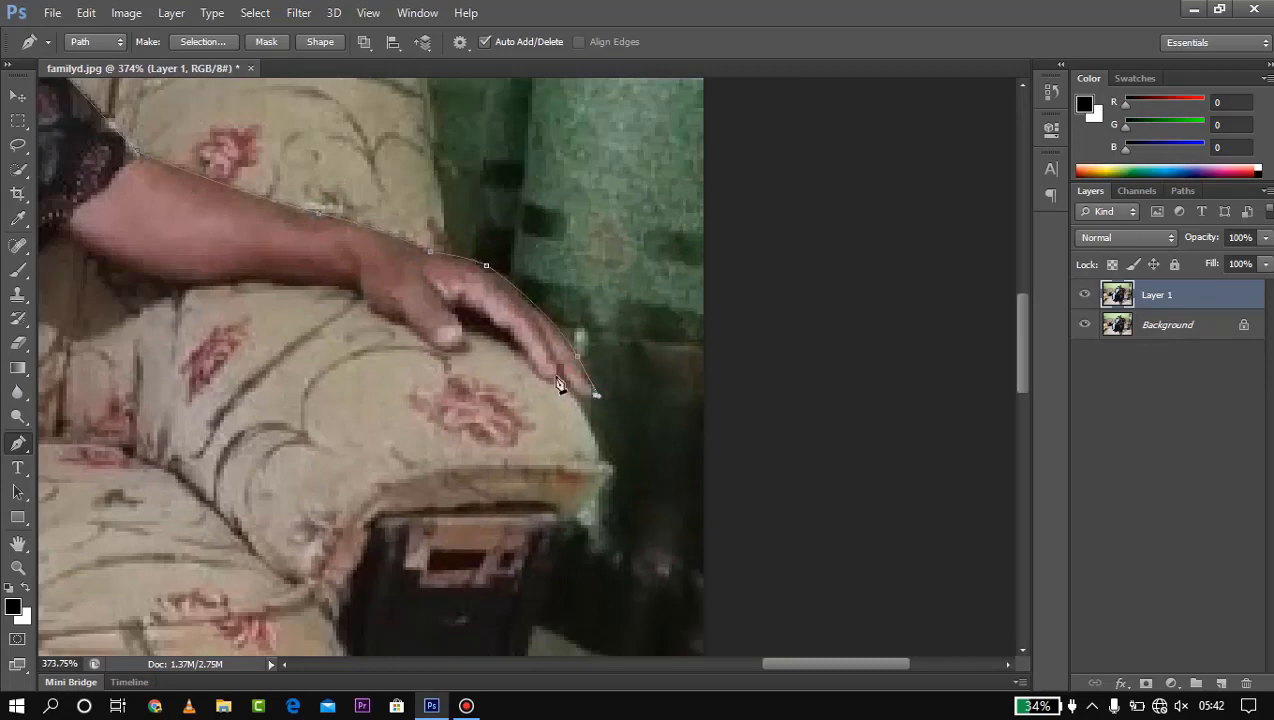
Trace the path back under the man's fingers and forearm to his shirt sleeve
left_click_drag(438, 317, 462, 322)
left_click_drag(303, 298, 632, 358)
left_click(400, 300)
left_click(317, 231)
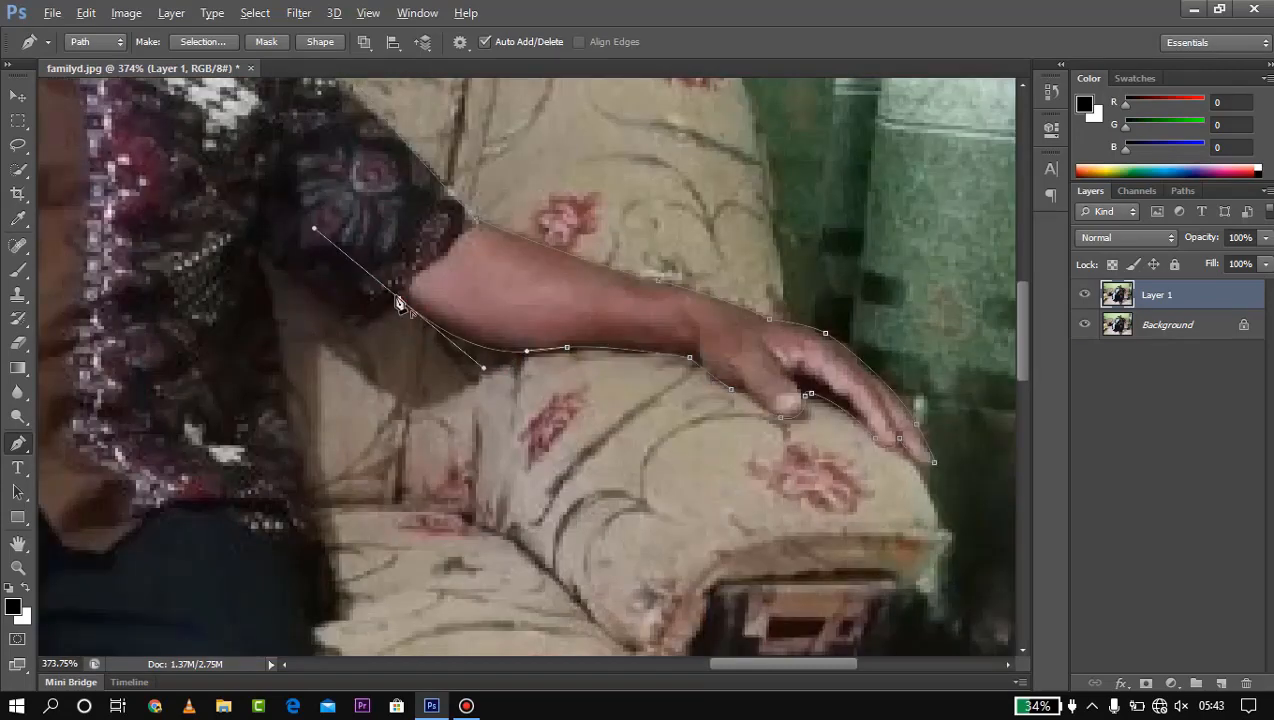
Trace the path down the side of the man's shirt and his outer trouser leg to the hem
left_click_drag(258, 248, 256, 124)
left_click(299, 358)
left_click(321, 463)
left_click_drag(318, 498, 314, 165)
left_click_drag(294, 259, 290, 283)
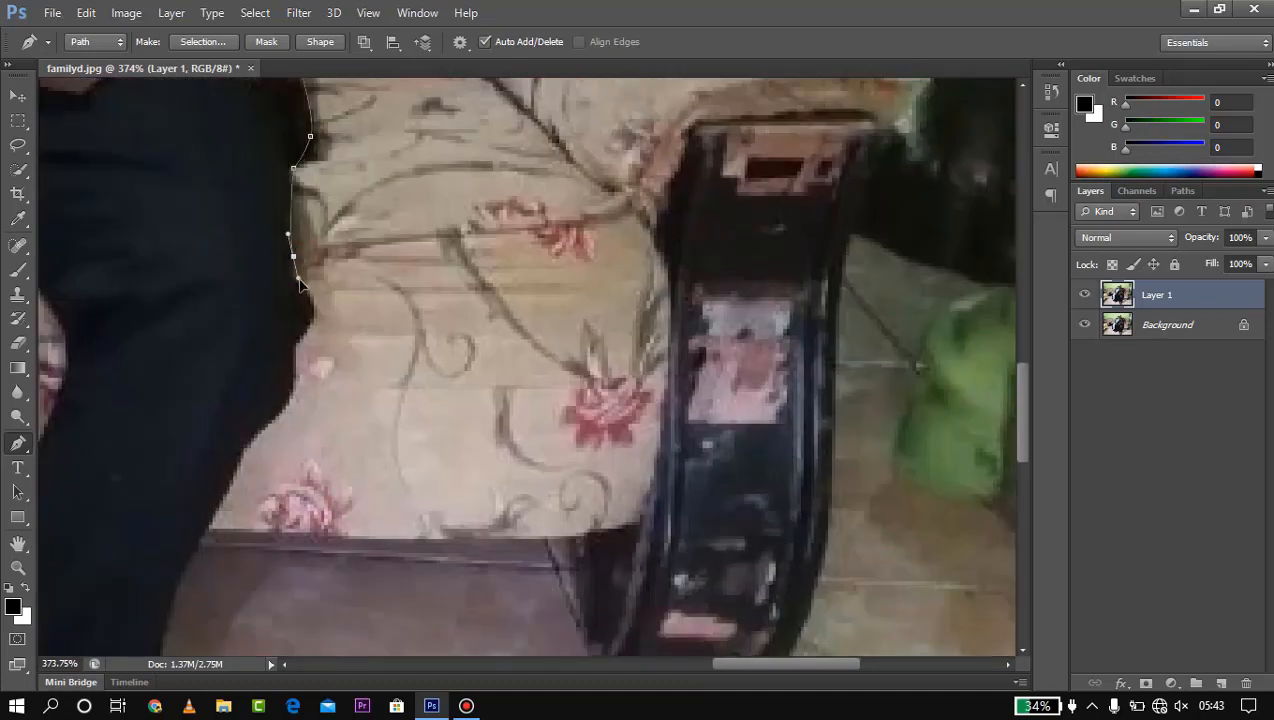
left_click_drag(298, 345, 277, 365)
left_click_drag(286, 422, 386, 278)
scroll(385, 279, "down", 5)
left_click(498, 535)
left_click_drag(498, 535, 478, 410)
left_click(478, 410)
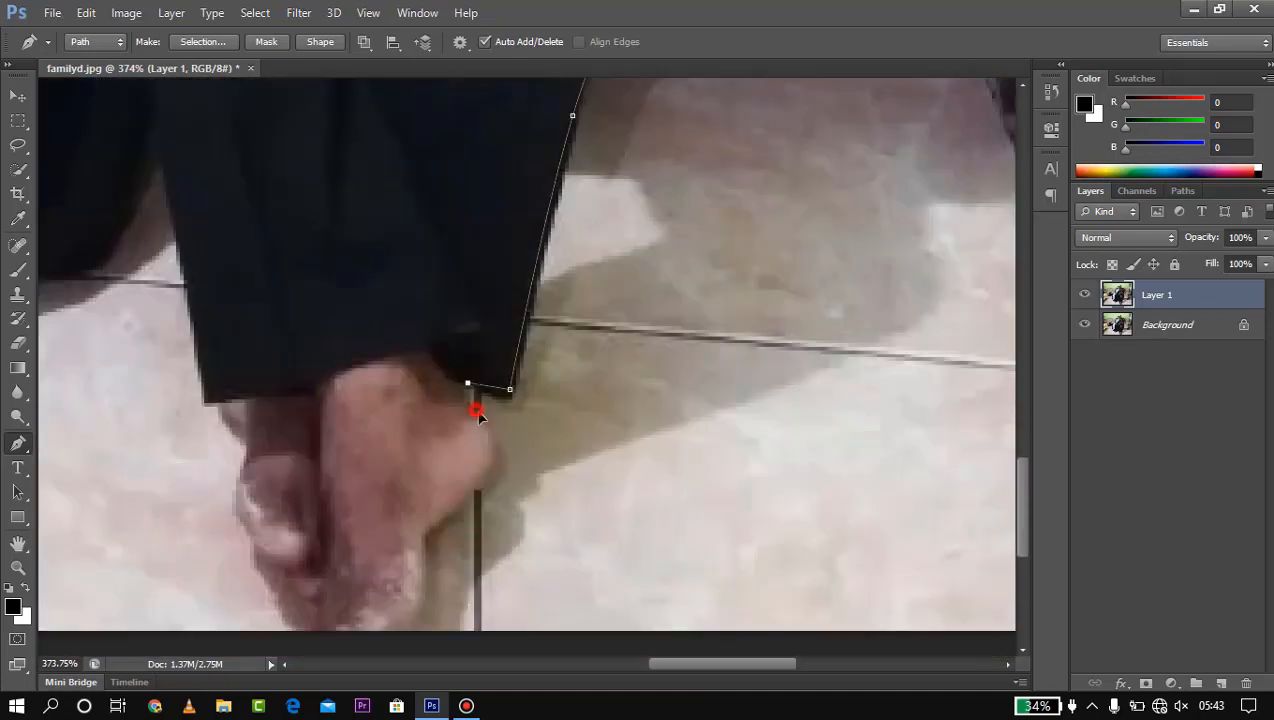
Trace the path around the man's bare feet and back up to his trouser hem
left_click_drag(470, 495, 580, 104)
left_click(512, 240)
left_click(504, 299)
left_click(470, 345)
left_click(386, 340)
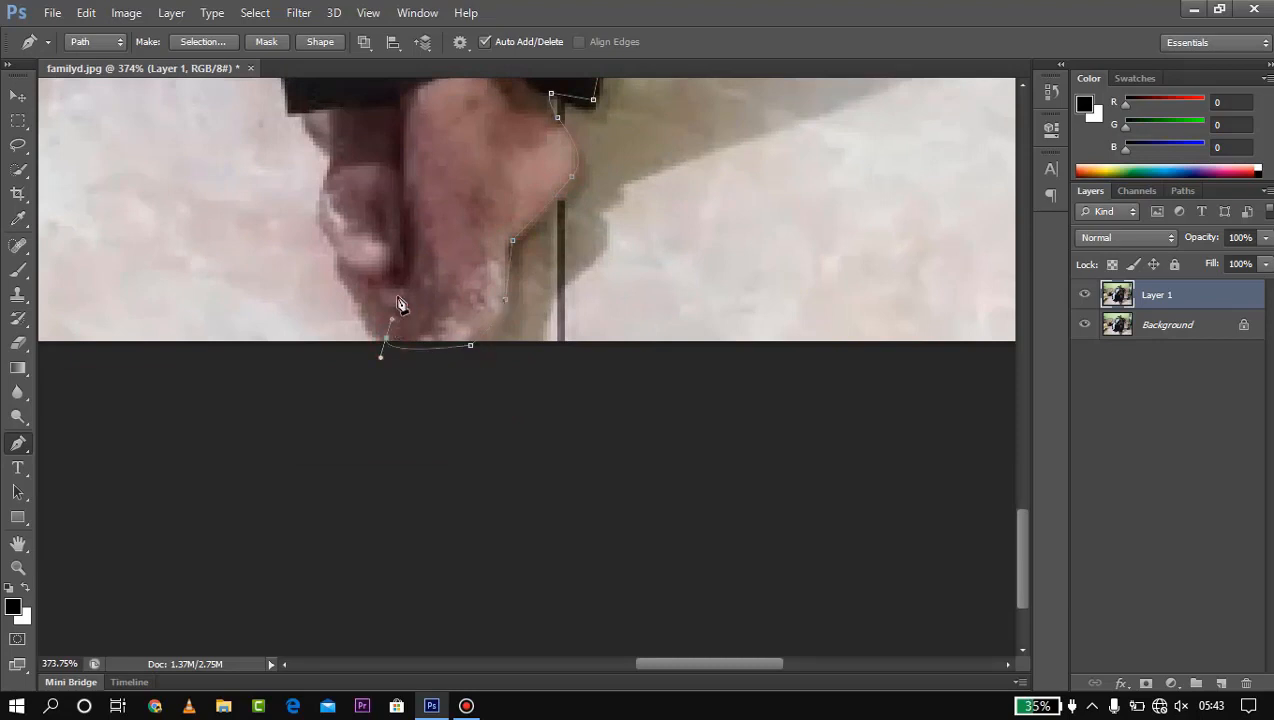
left_click(393, 306)
left_click(371, 281)
left_click(330, 239)
left_click_drag(320, 217, 528, 652)
Trace the trouser leg facing the dress and the remaining dress hem, and close the path around the woman's foot
left_click(447, 250)
left_click_drag(340, 400, 544, 392)
left_click(602, 393)
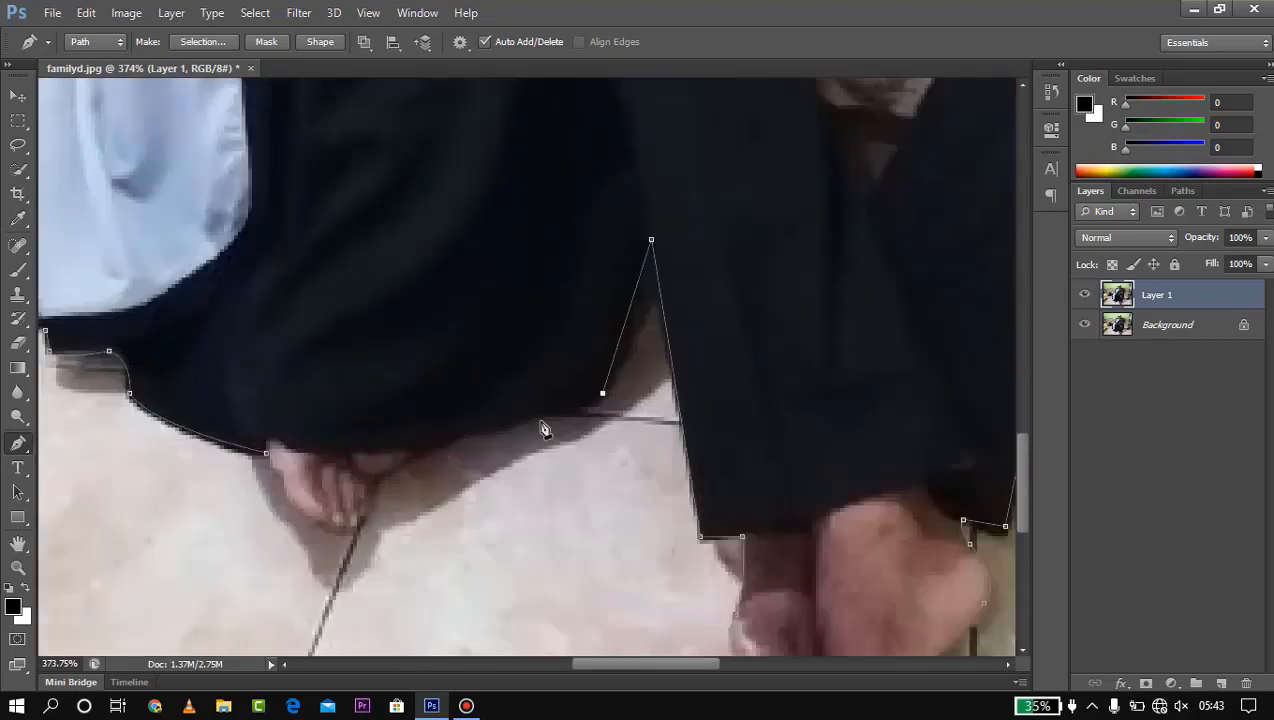
left_click_drag(487, 421, 438, 429)
left_click_drag(427, 441, 410, 457)
left_click(381, 470)
left_click(367, 509)
key("Escape")
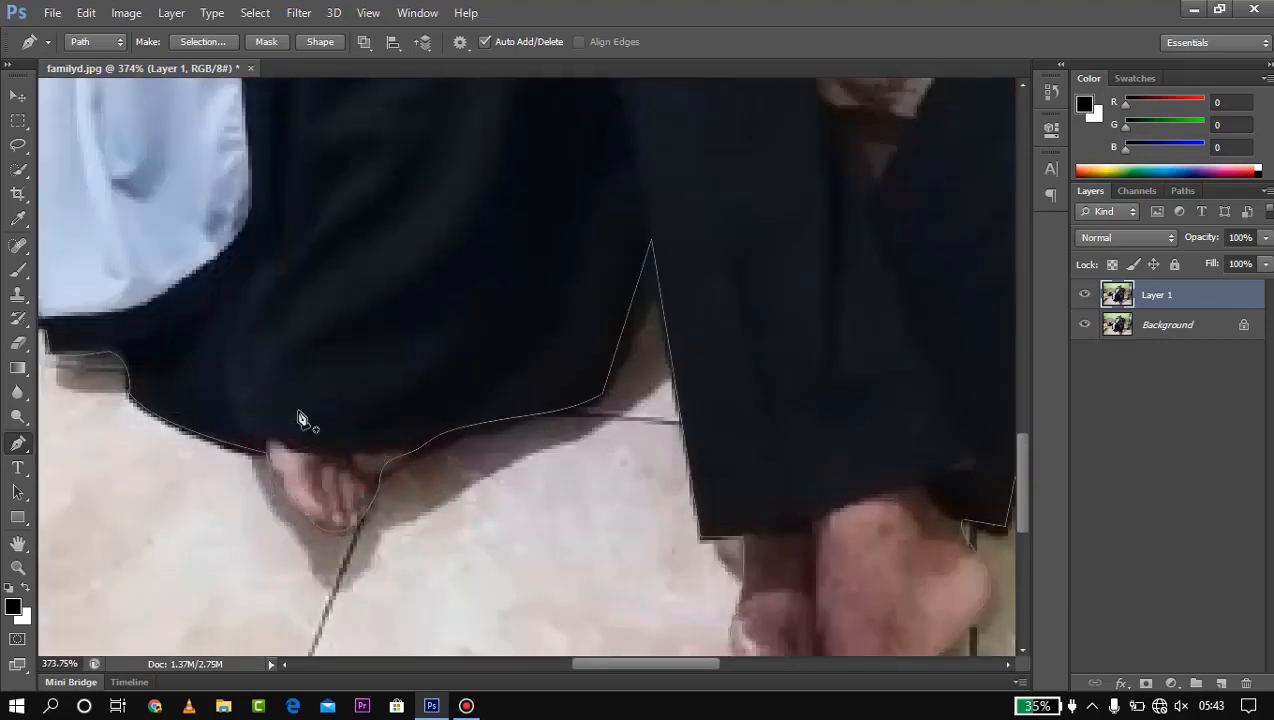
Convert the couple's path into a new anti-aliased selection with a feather radius of 0 pixels
right_click(512, 420)
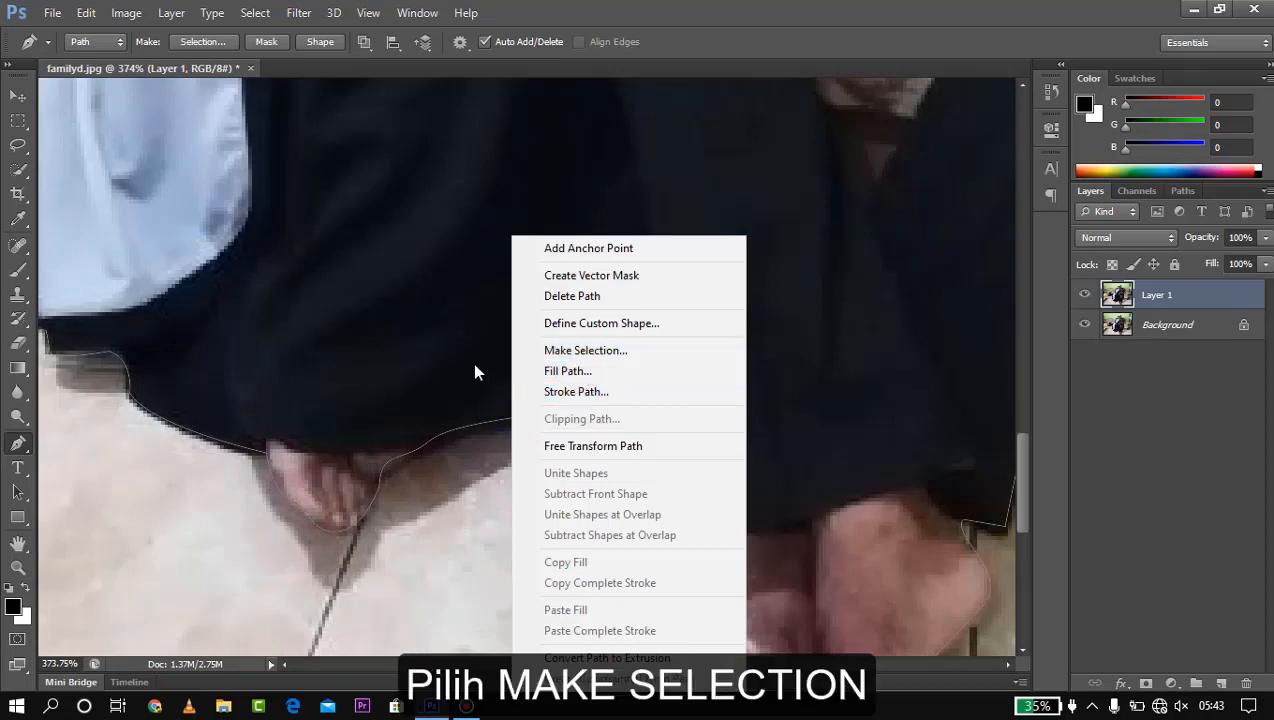
key("Escape")
scroll(483, 529, "down", 5)
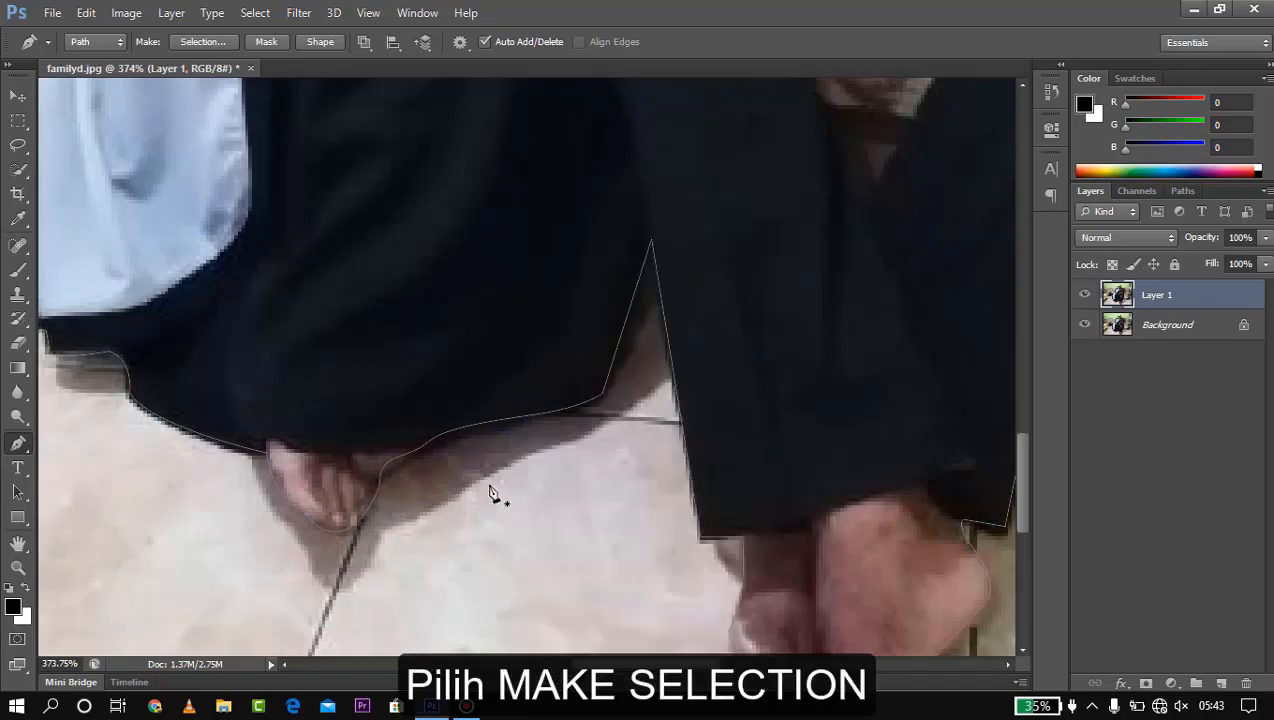
scroll(583, 437, "down", 2)
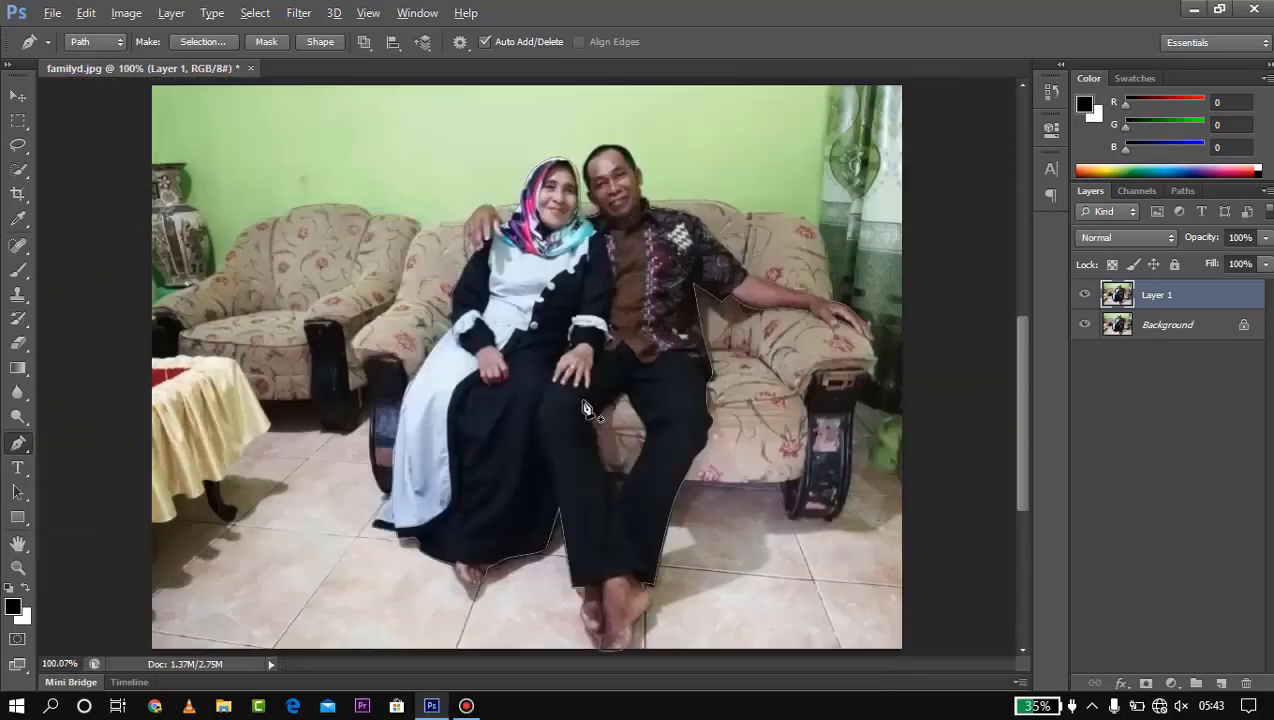
right_click(640, 230)
left_click(708, 318)
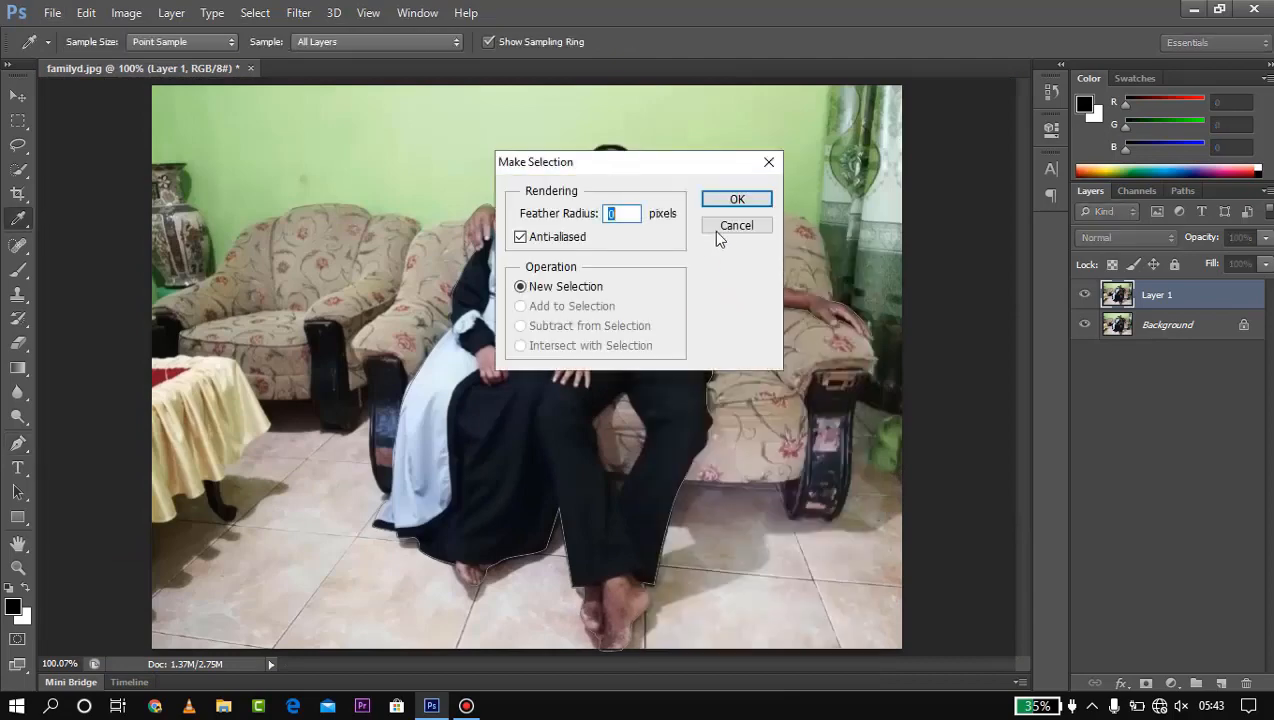
left_click(748, 200)
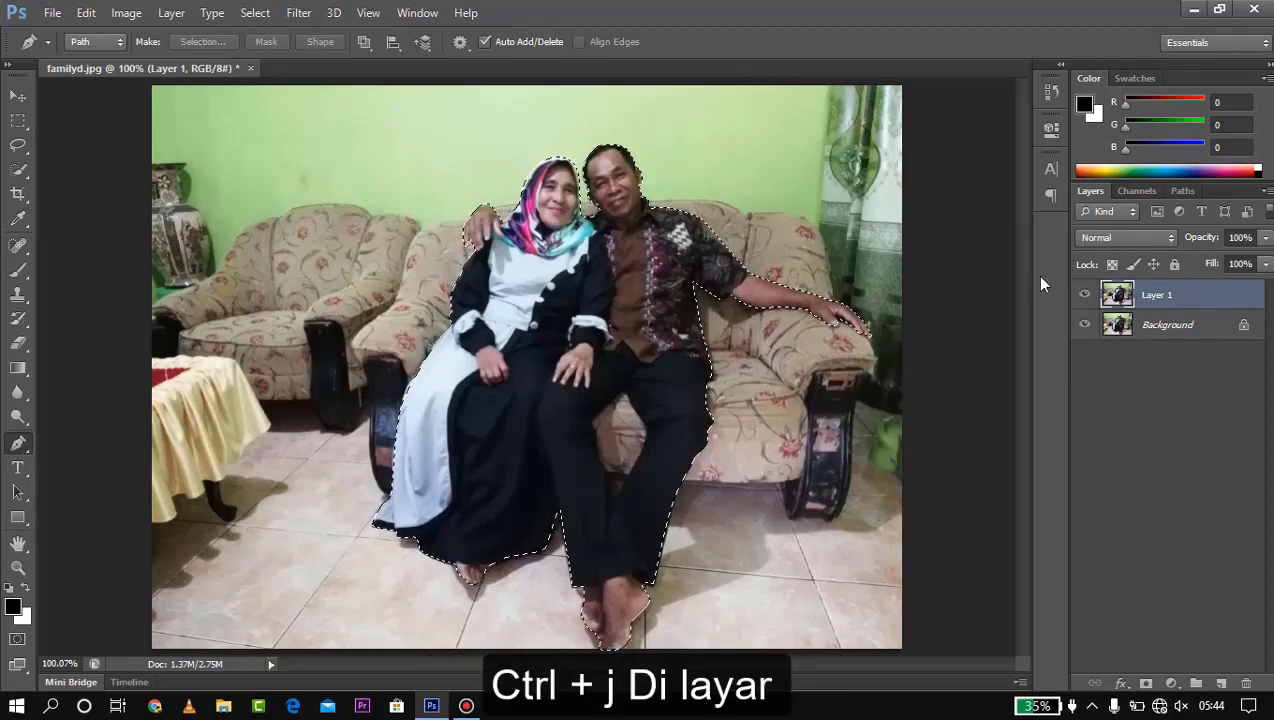
Copy the selected couple to a new layer and hide Layer 1 and the Background layer
key("ctrl+j")
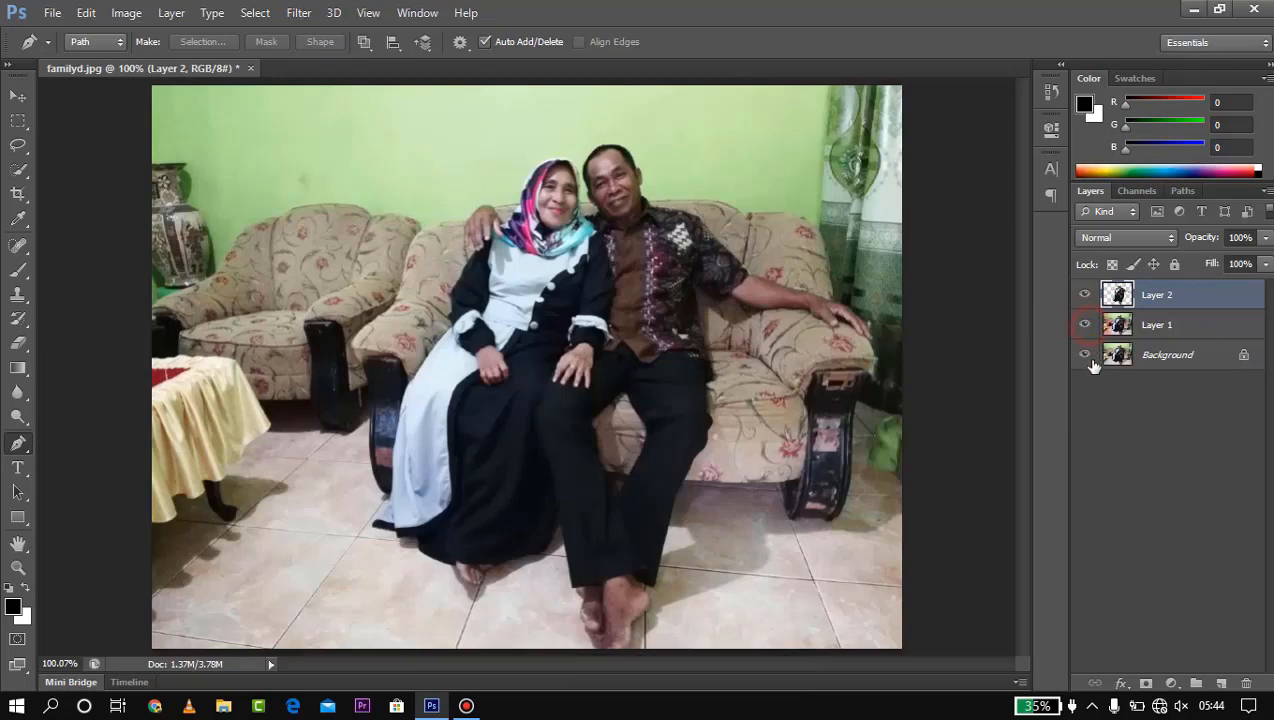
left_click(1084, 326)
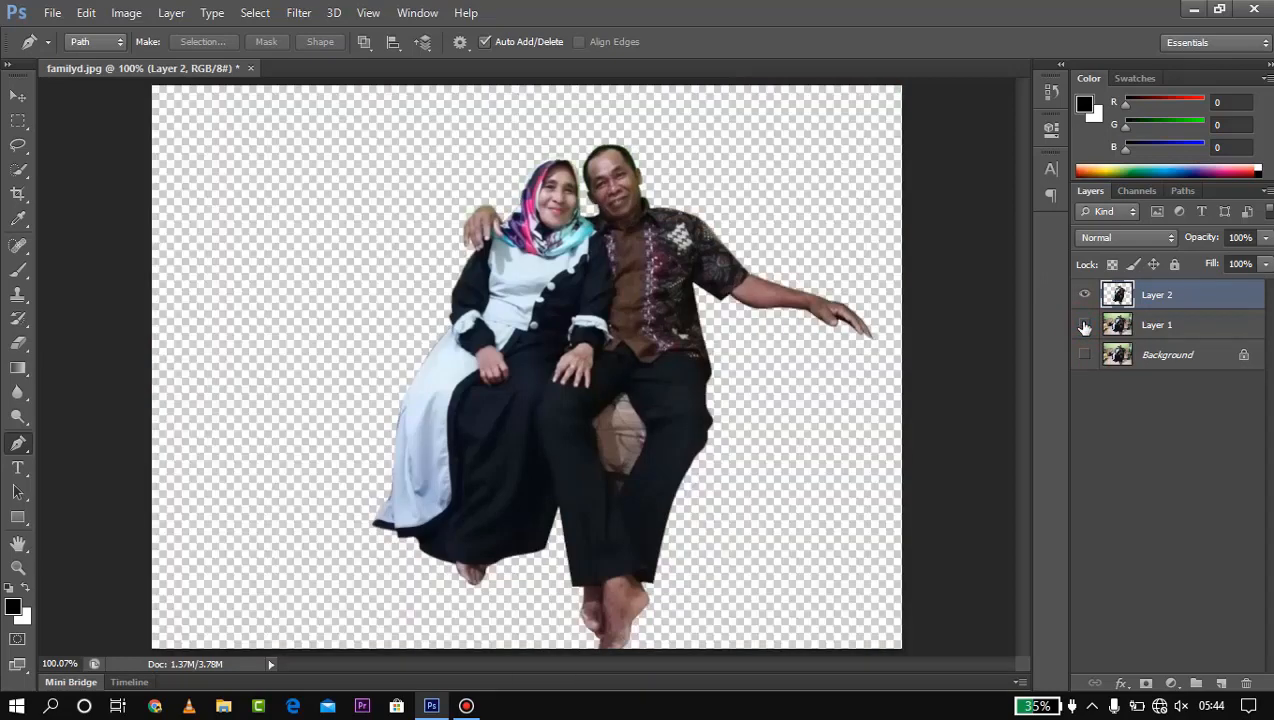
left_click(1085, 325)
left_click(1085, 325)
Draw a closed Pen tool path around the leftover sofa patch between the man's legs
scroll(620, 405, "up", 3)
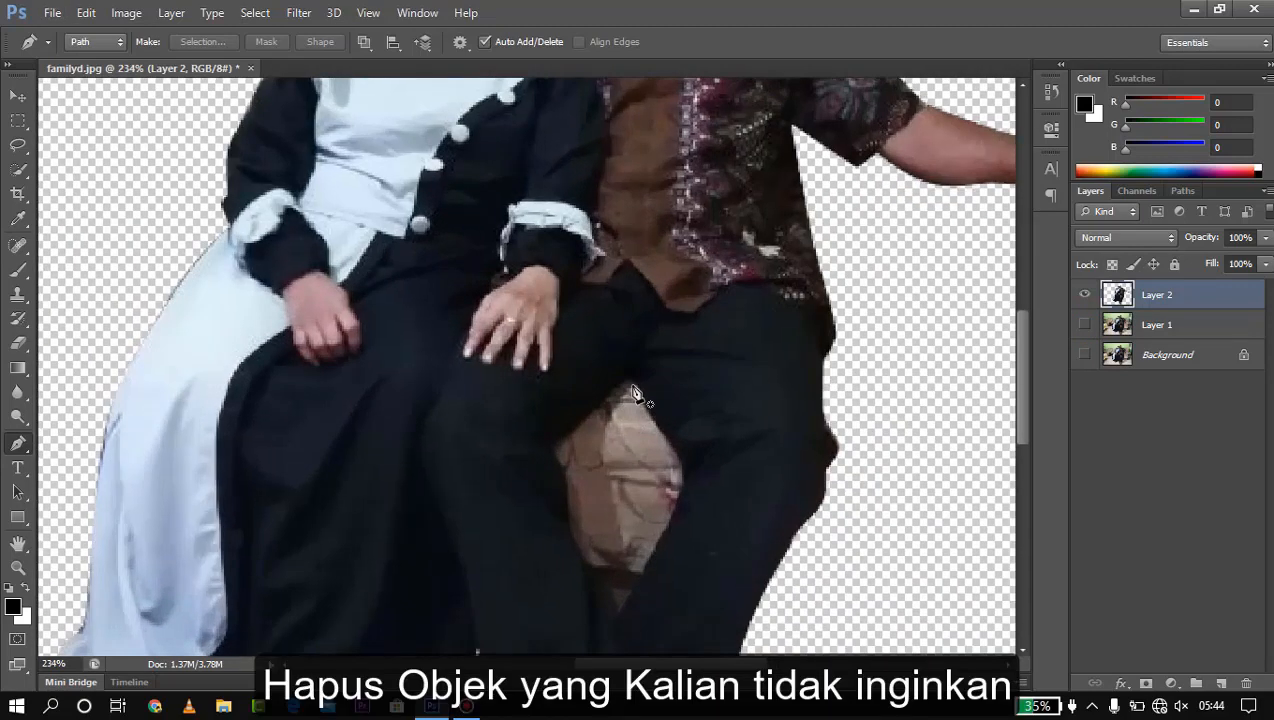
left_click(632, 380)
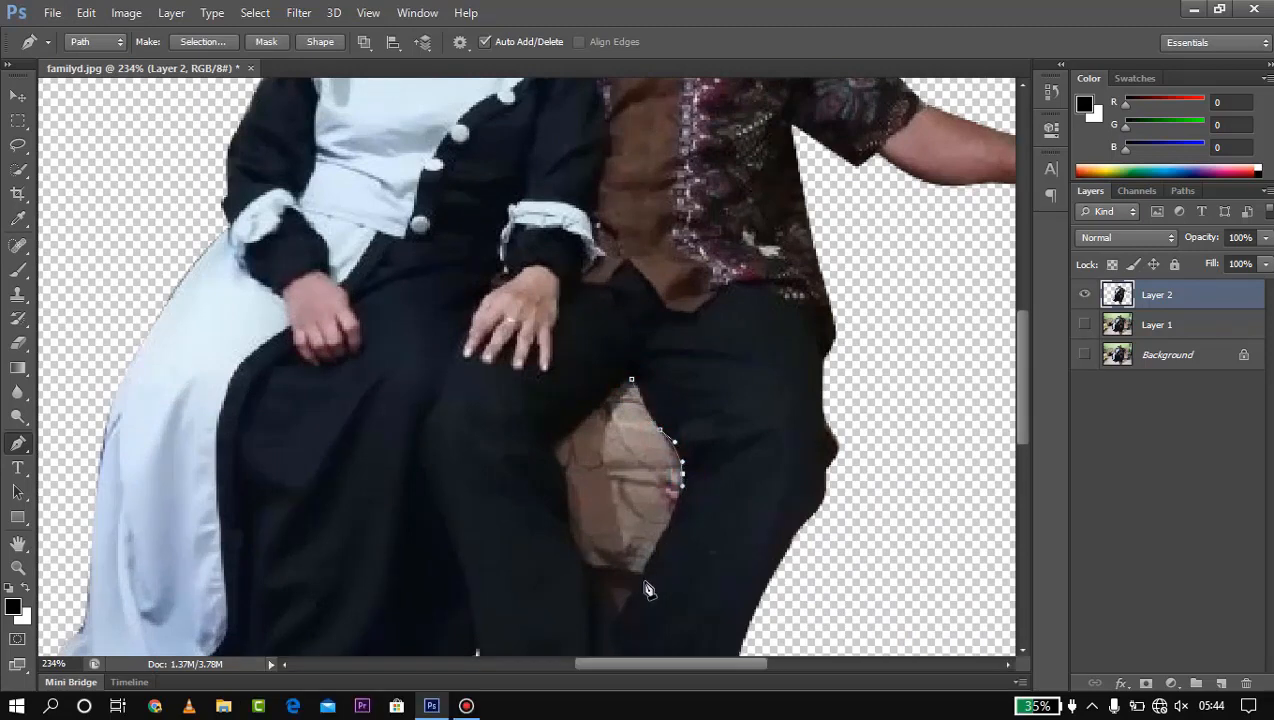
left_click_drag(621, 616, 590, 583)
left_click_drag(575, 530, 567, 490)
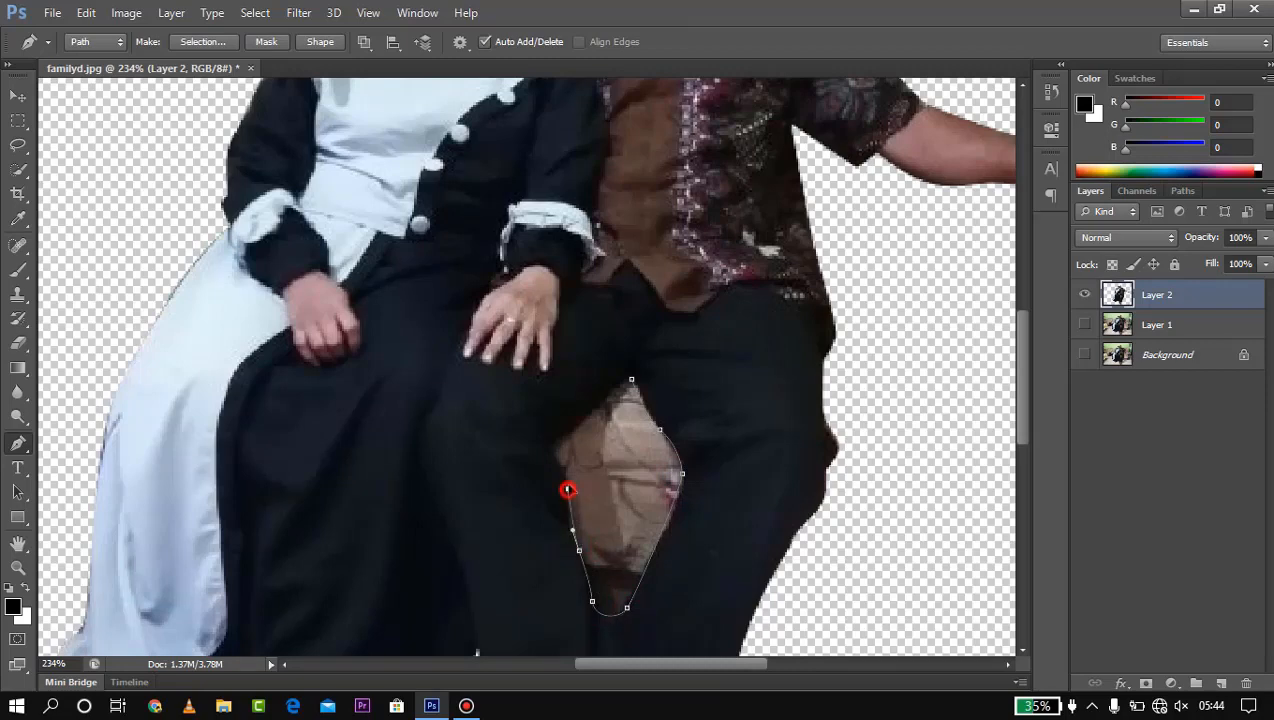
left_click(553, 442)
left_click_drag(632, 377, 678, 332)
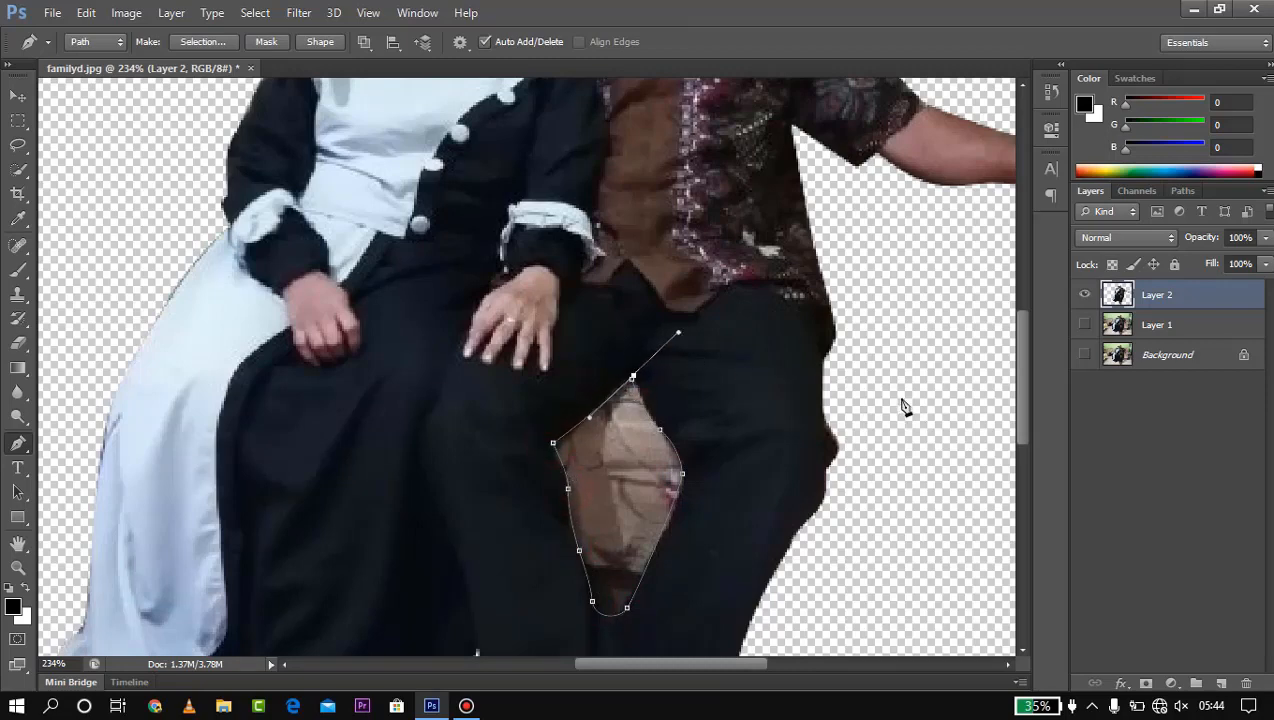
left_click(632, 378, "alt")
mouse_move(609, 379)
left_mouse_down()
mouse_move(624, 350)
mouse_move(618, 378)
left_mouse_up()
key("ctrl+z")
left_click(633, 379)
Convert the sofa patch path into a new selection with a feather radius of 0 pixels and make Layer 1 active
right_click(623, 431)
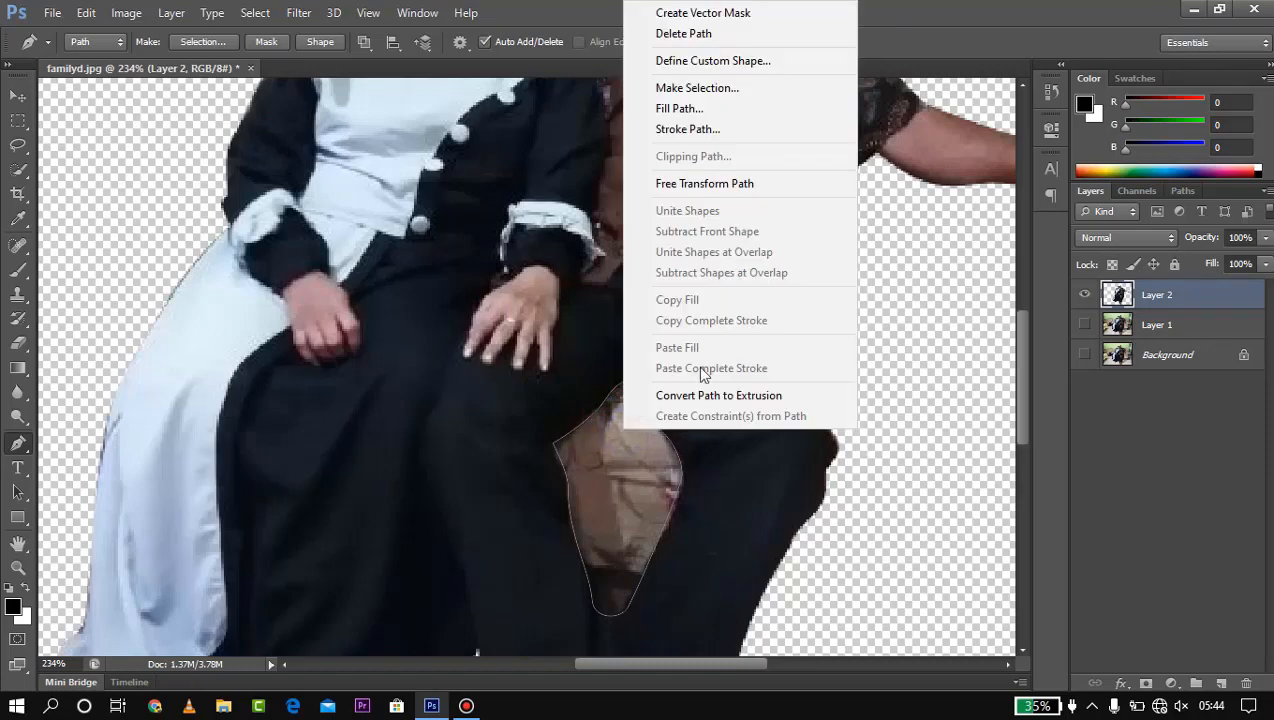
left_click(687, 88)
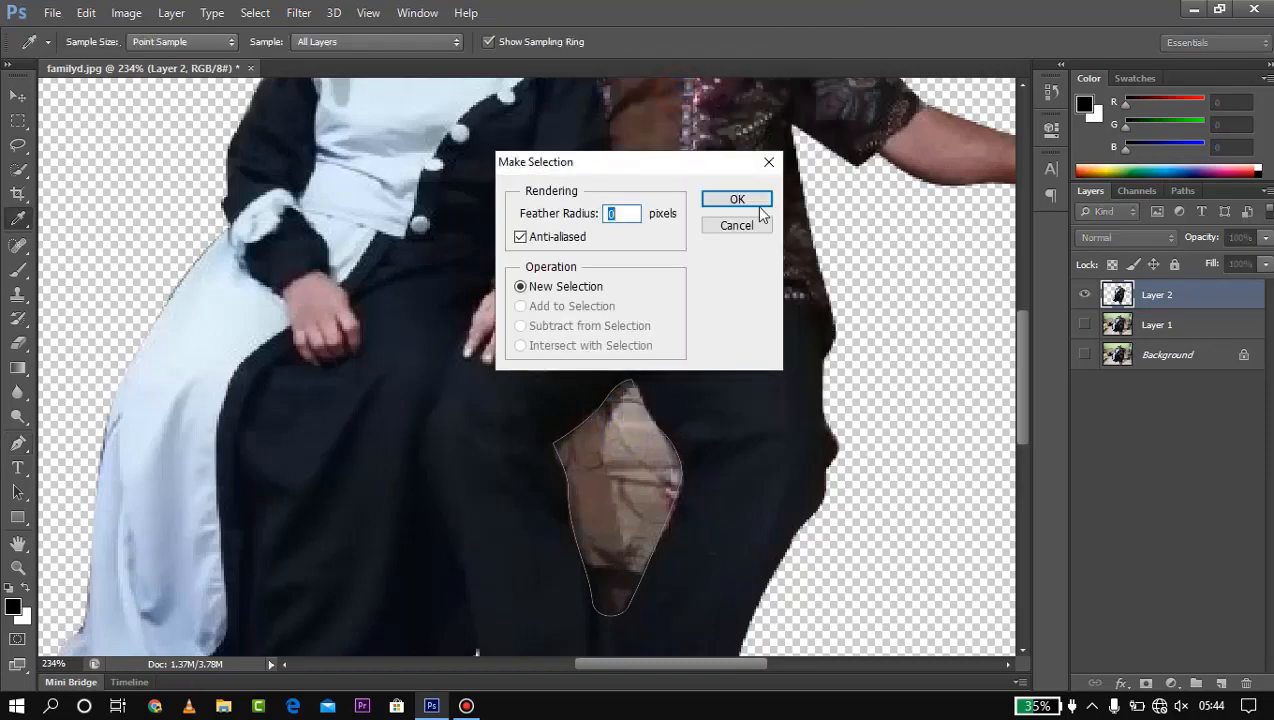
left_click(758, 214)
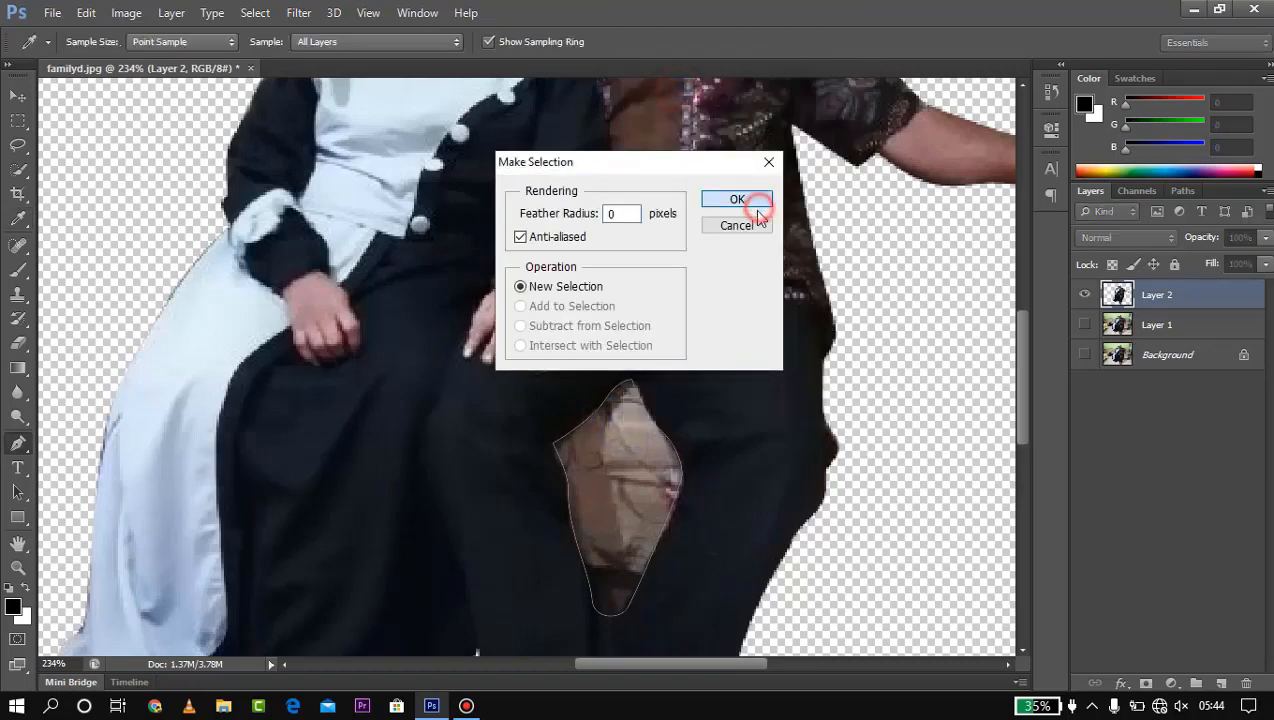
left_click(1148, 327)
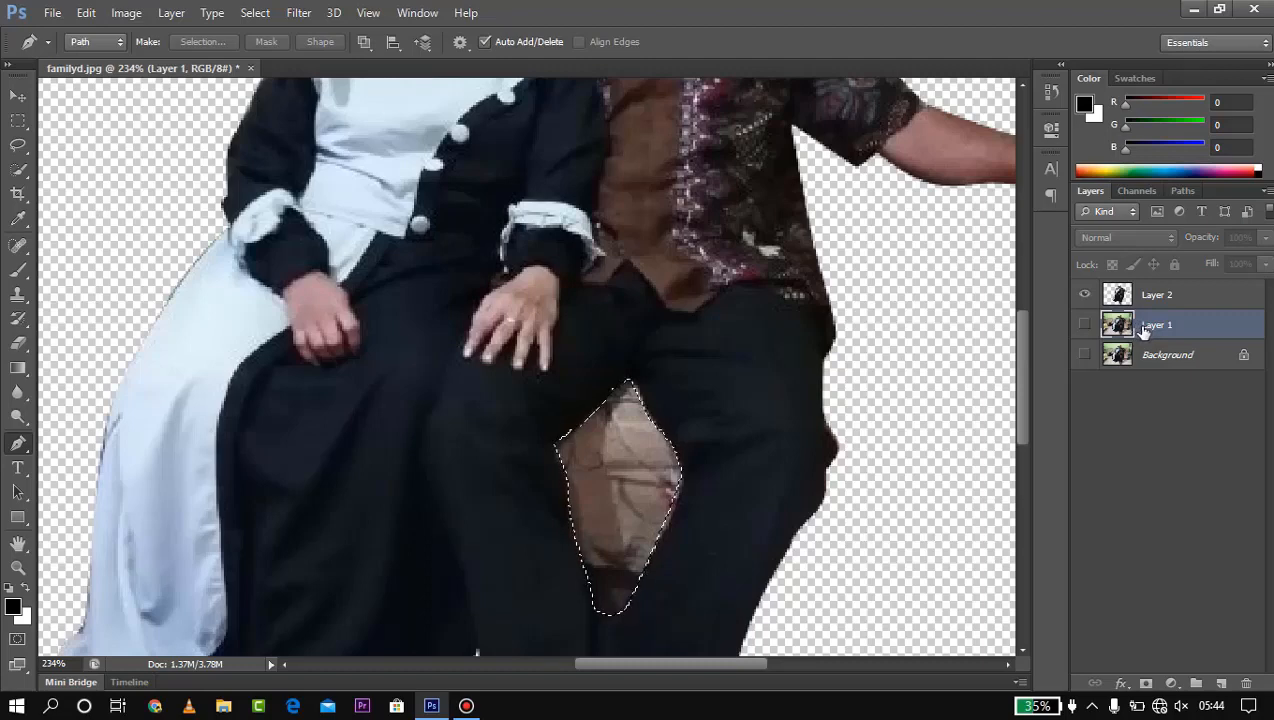
Erase the selected sofa patch between the man's legs on Layer 2 with the Eraser tool, then deselect
left_click(1118, 297)
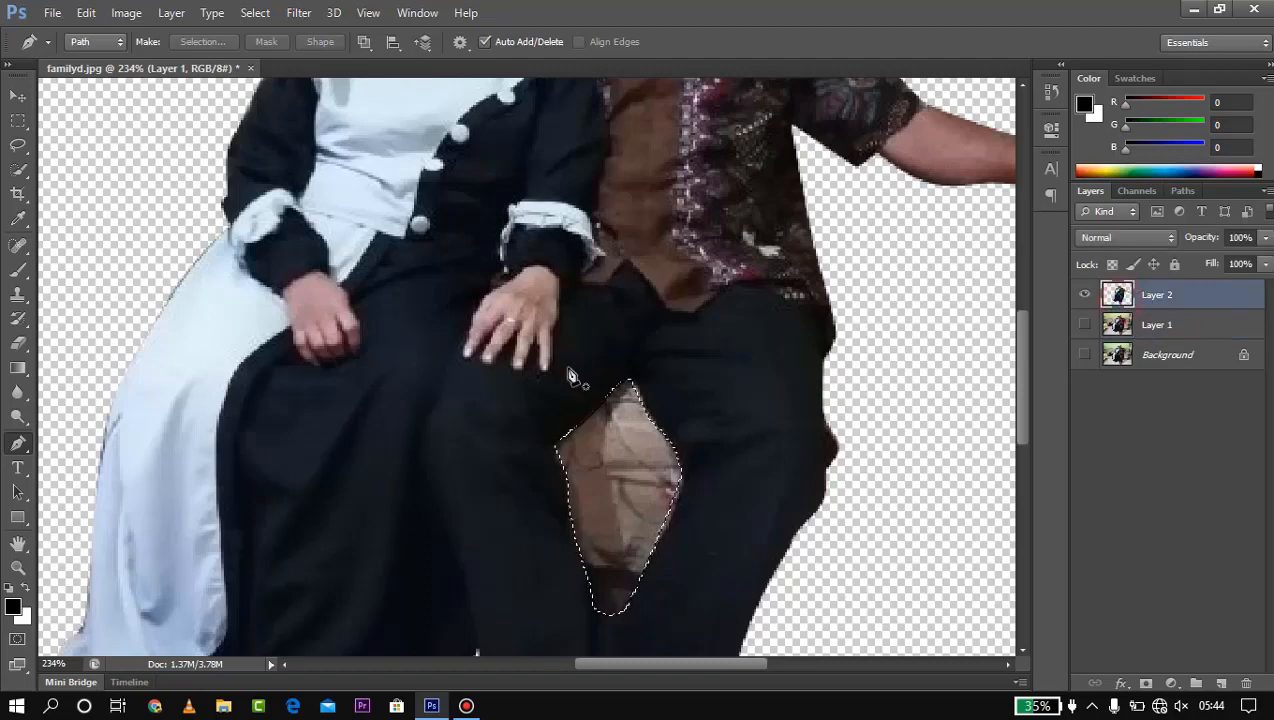
left_click(18, 343)
mouse_move(569, 435)
left_mouse_down()
mouse_move(583, 589)
mouse_move(606, 384)
mouse_move(614, 370)
mouse_move(555, 512)
mouse_move(660, 395)
mouse_move(674, 401)
mouse_move(668, 507)
mouse_move(592, 598)
mouse_move(605, 590)
left_mouse_up()
key("ctrl+d")
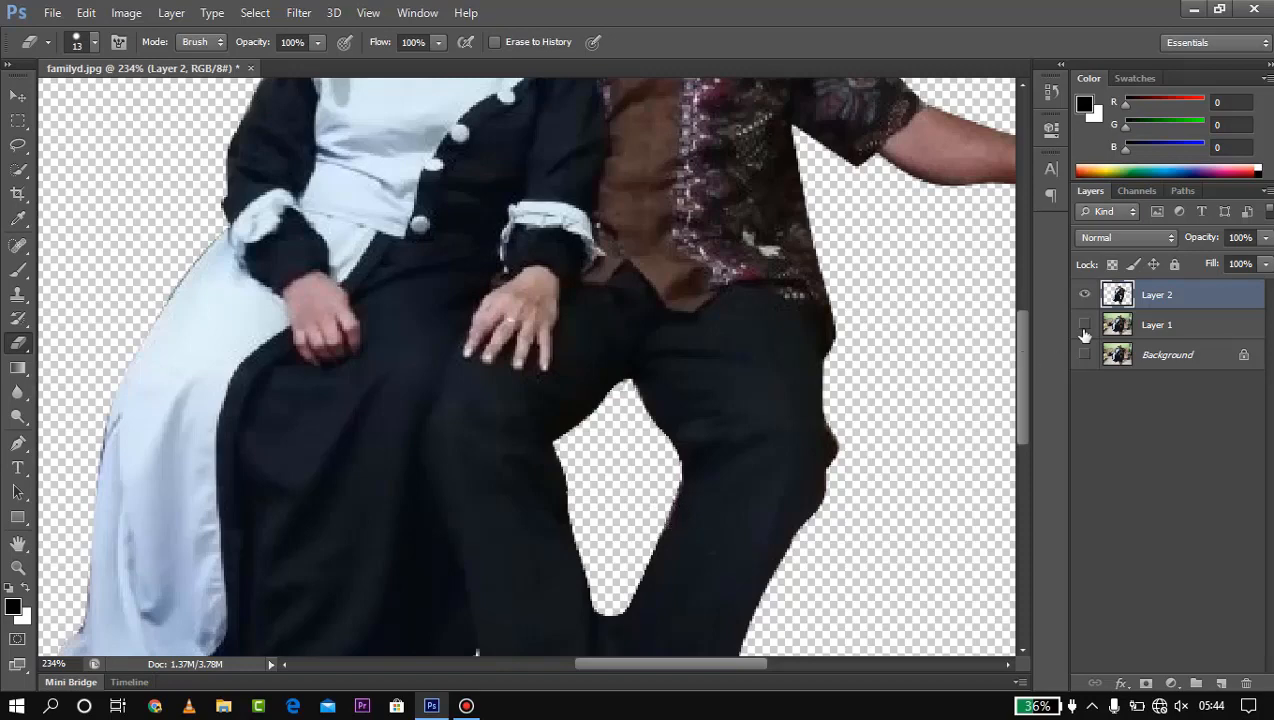
left_click(1180, 322)
left_click(1170, 298)
scroll(752, 370, "down", 5)
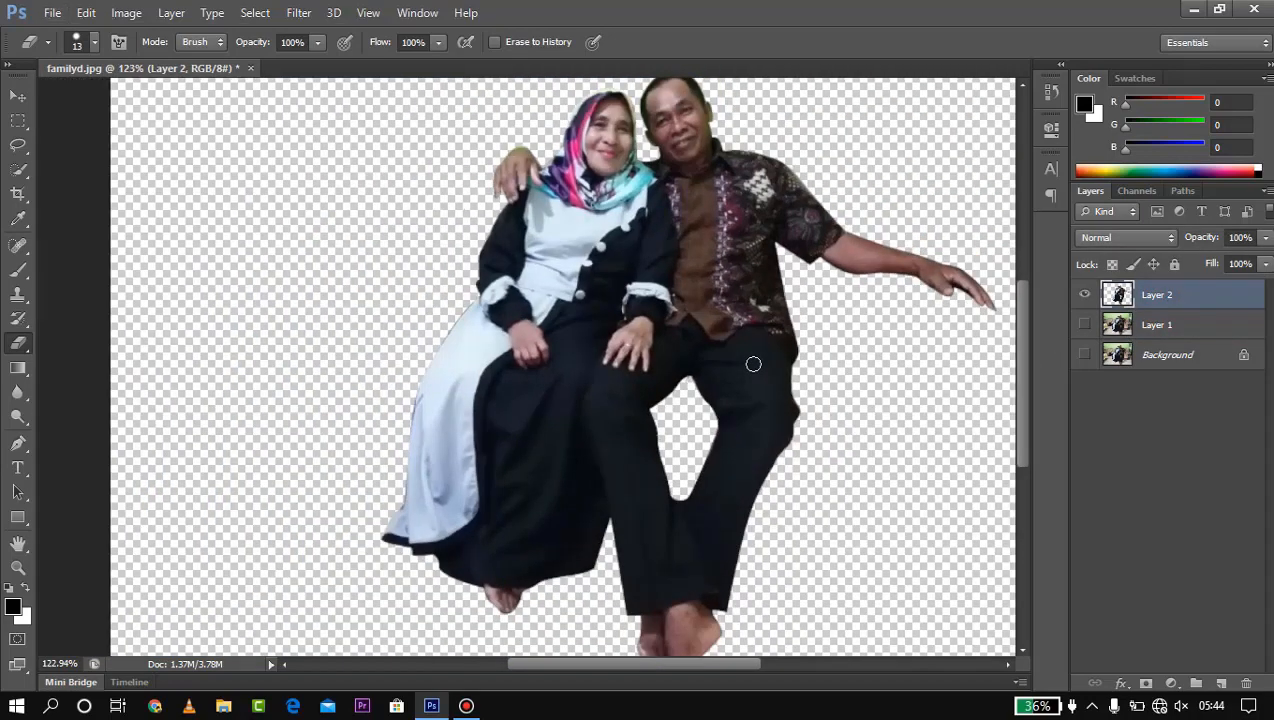
scroll(756, 356, "down", 1)
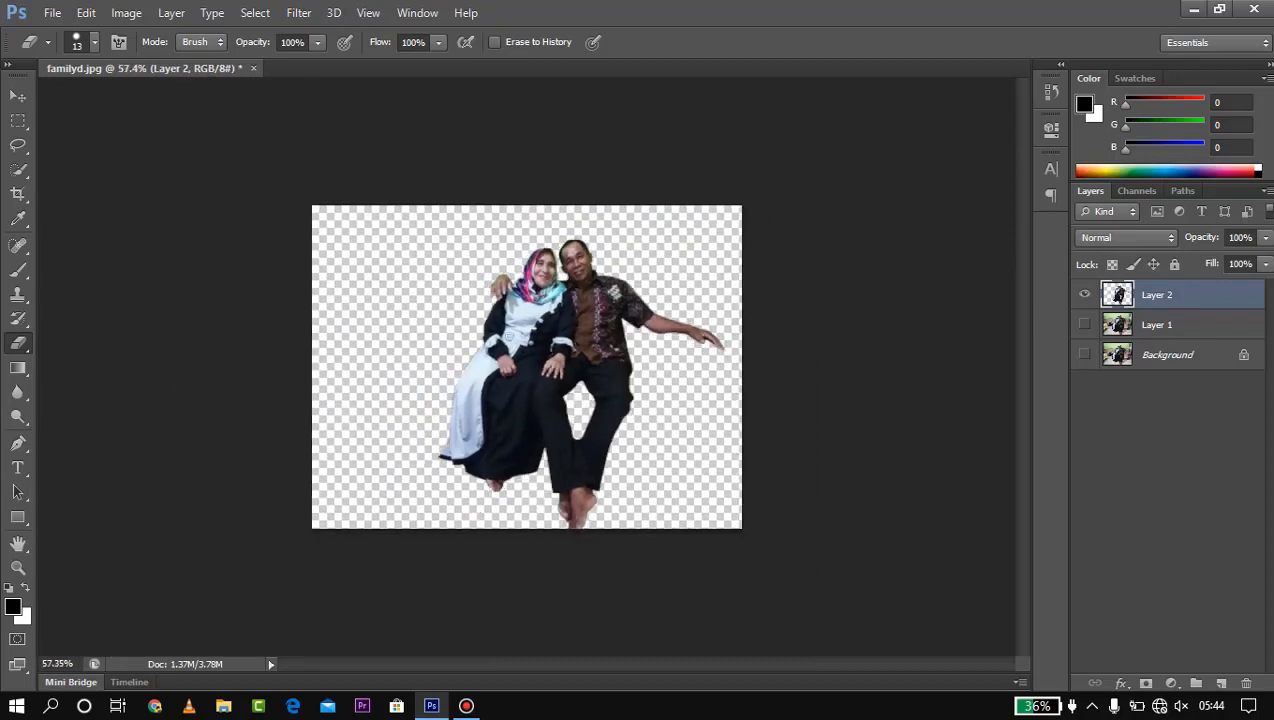
key("v")
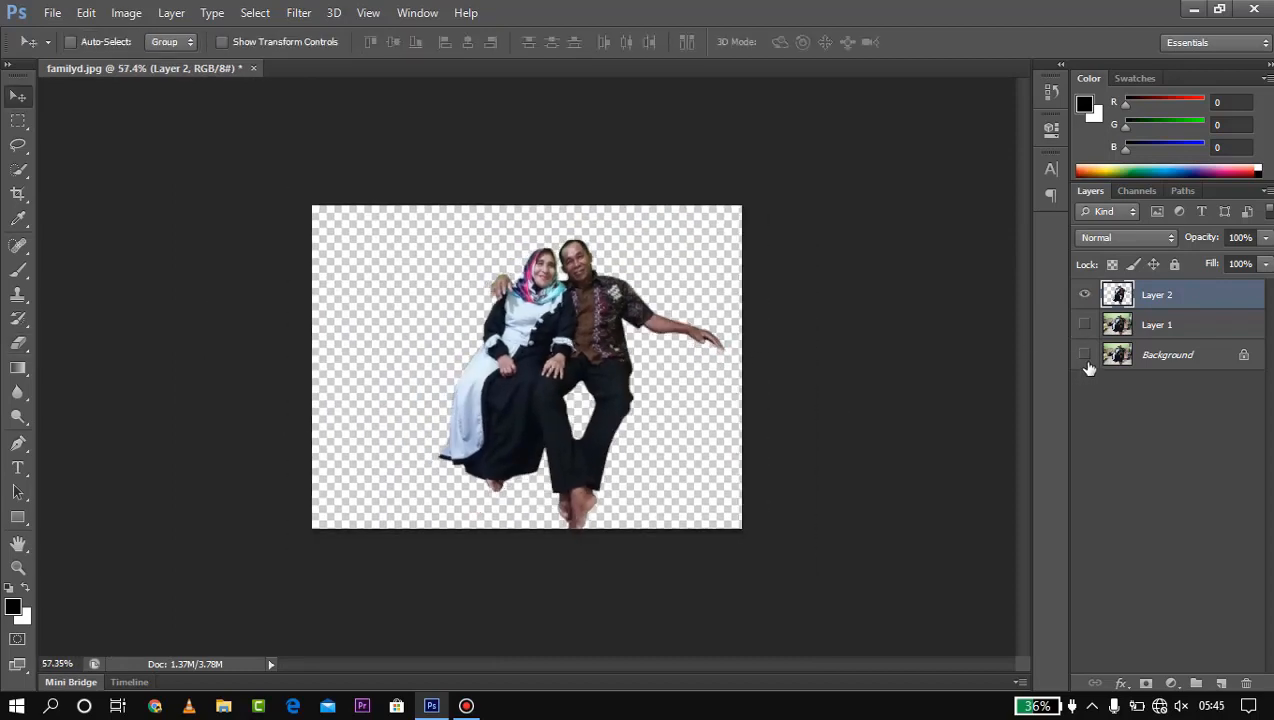
Create a new document from the International Paper preset, changed to 297 mm wide and 210 mm high
left_click(50, 13)
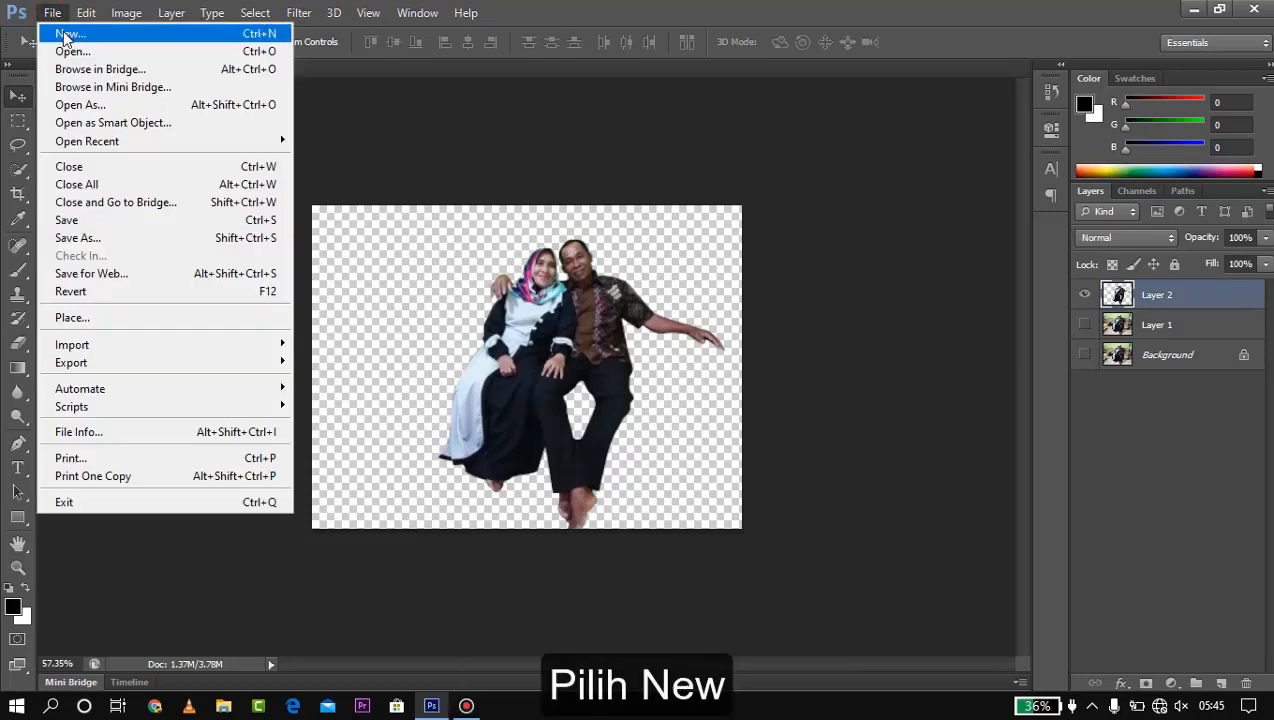
left_click(64, 35)
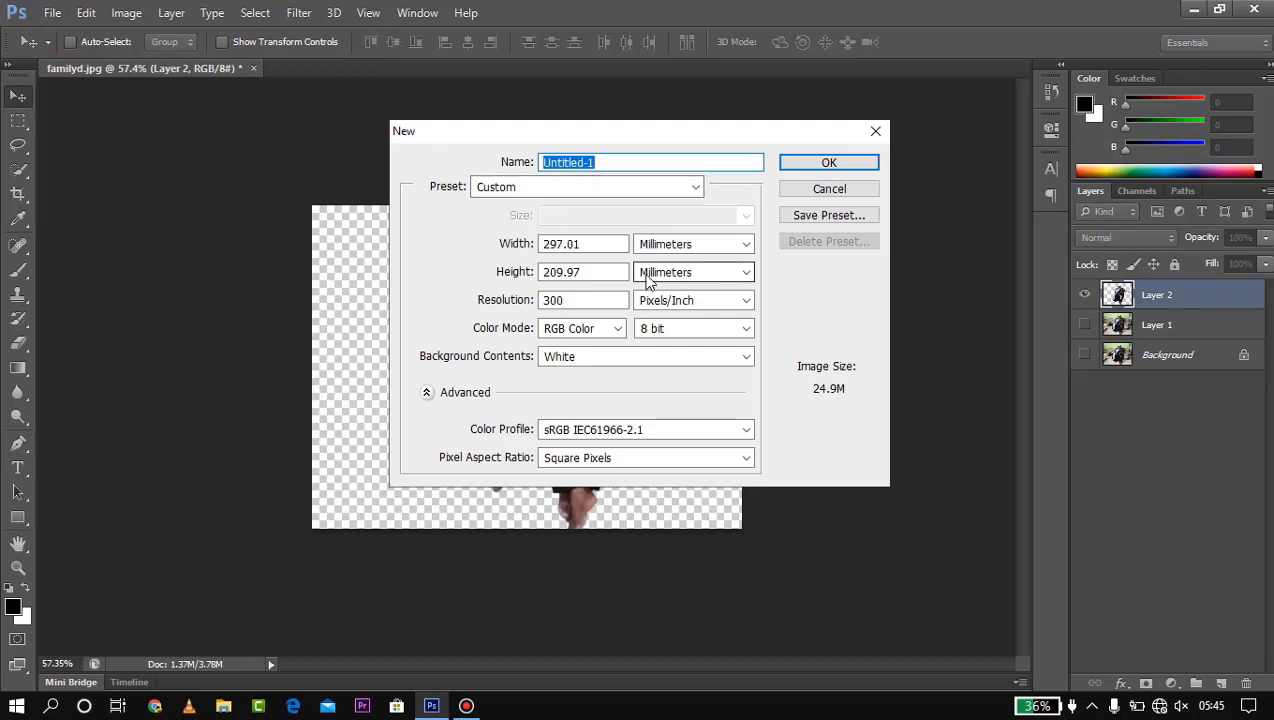
left_click(603, 190)
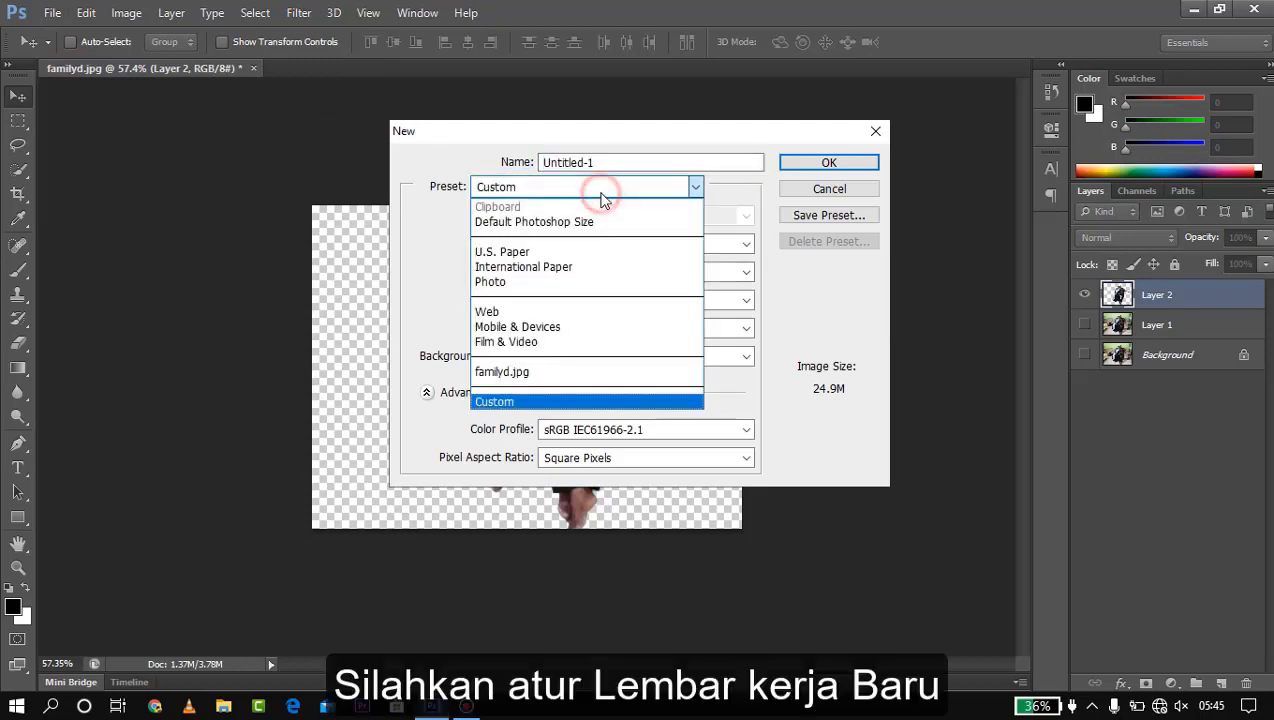
left_click(551, 267)
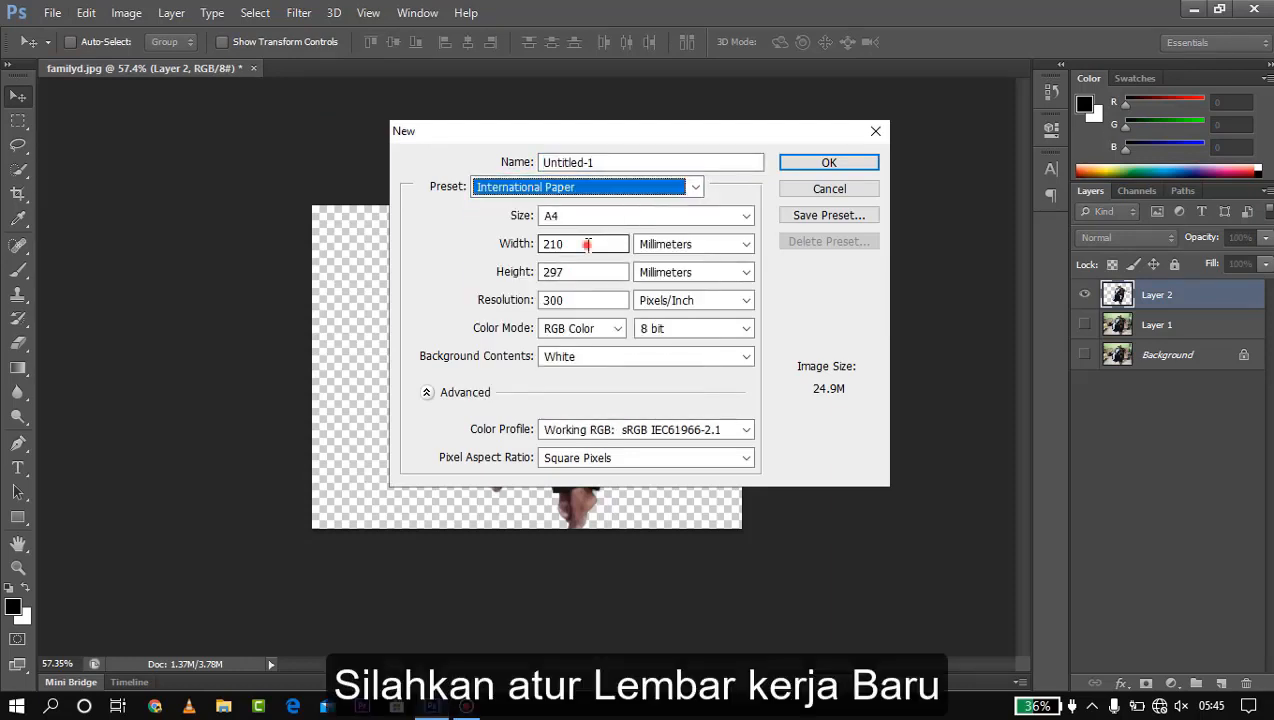
double_click(587, 244)
type("2")
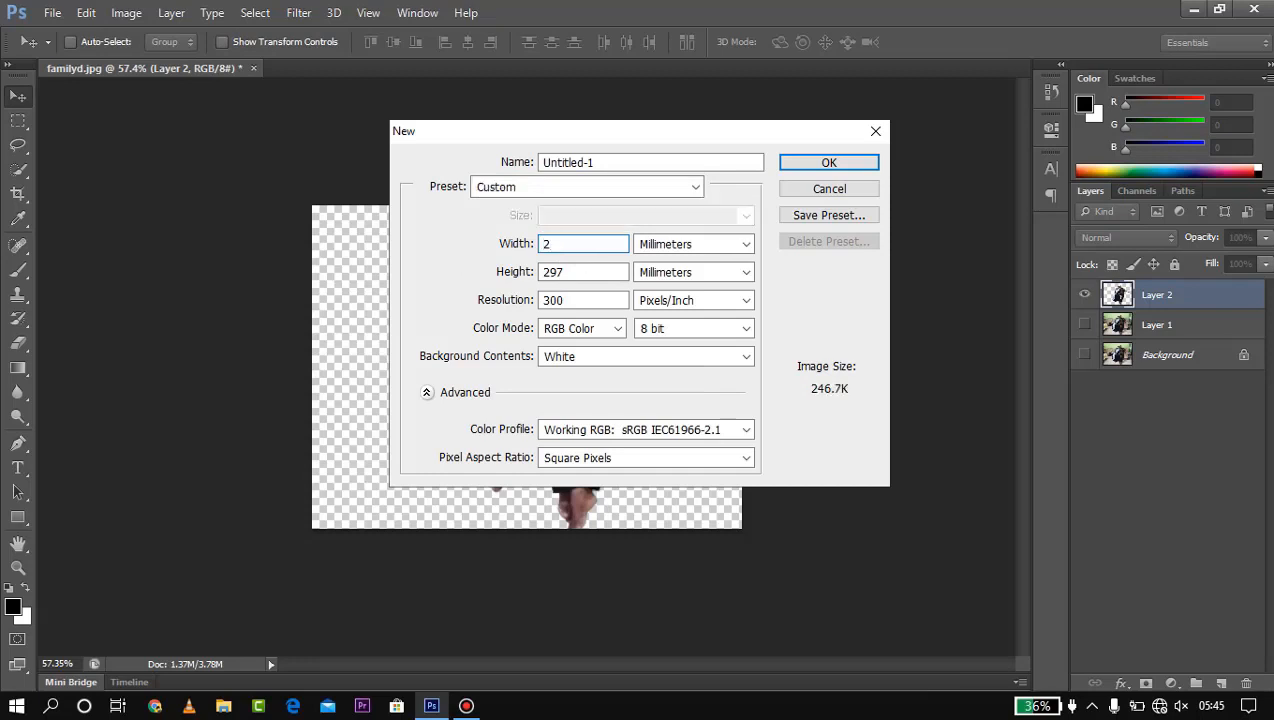
type("97")
double_click(553, 272)
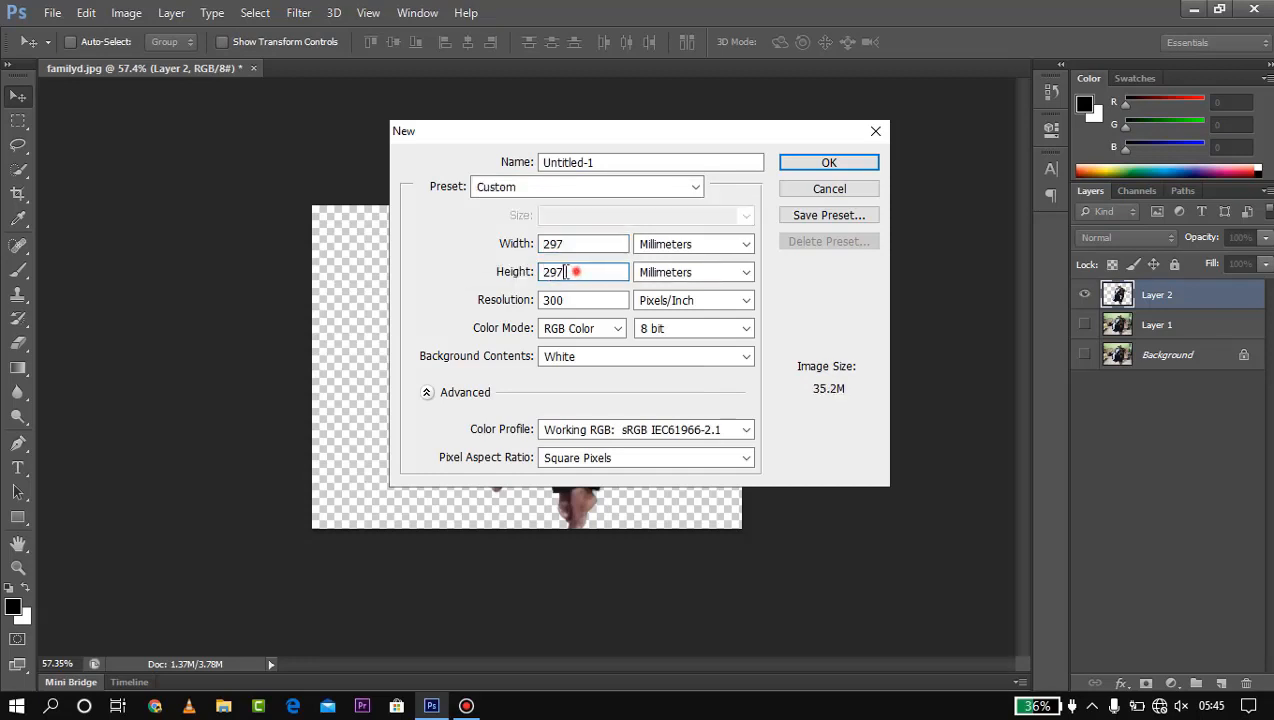
type("210")
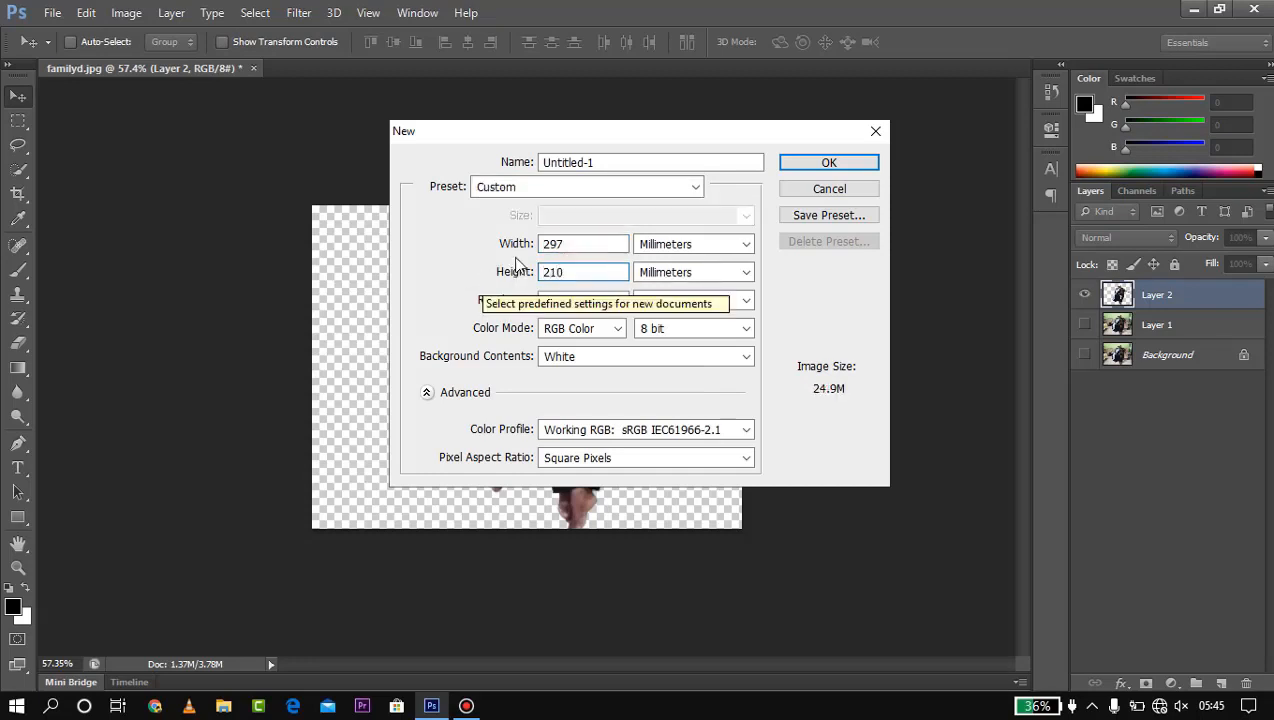
left_click(856, 158)
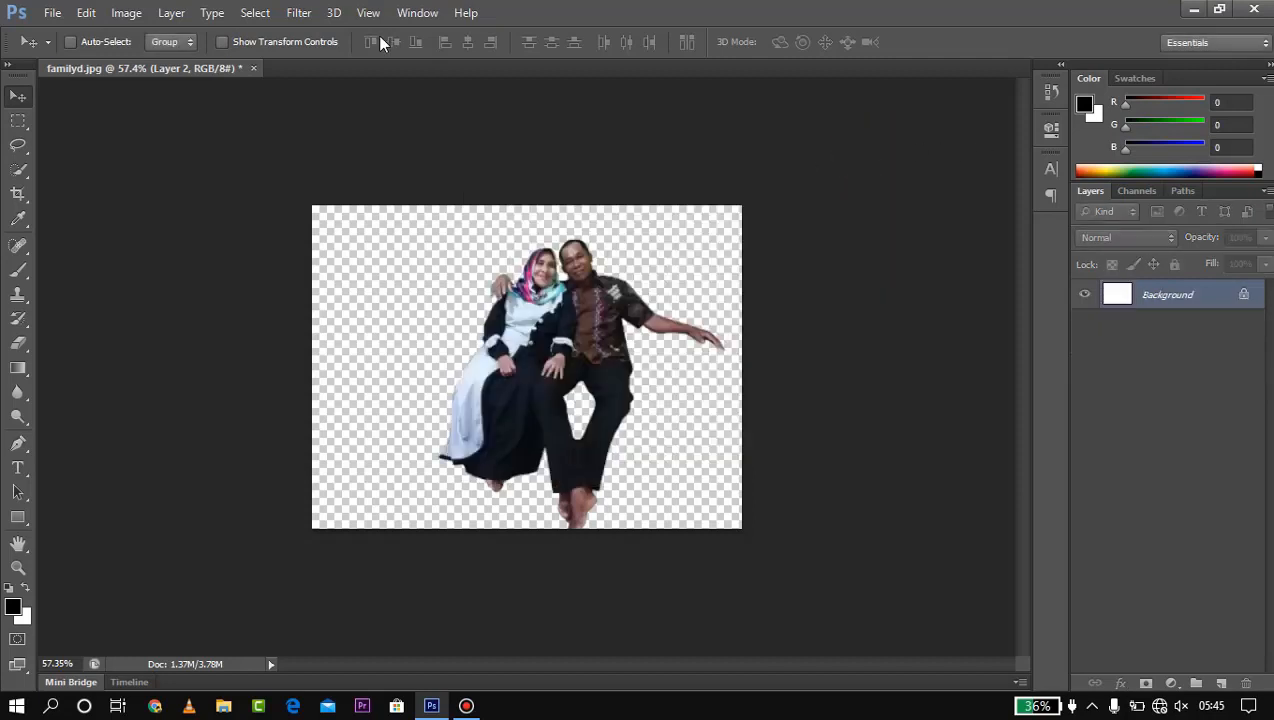
Move the cut-out couple from Layer 2 of familyd.jpg into the new Untitled-1 document
left_click(180, 68)
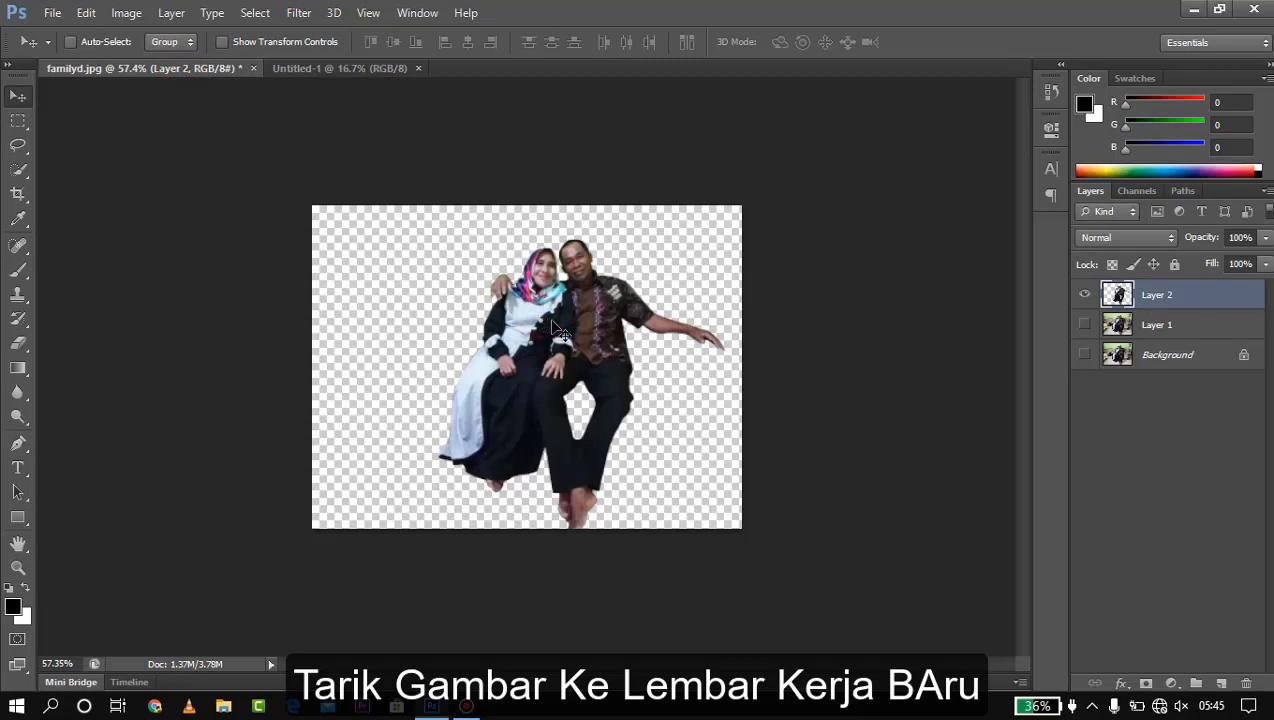
left_click_drag(1138, 305, 771, 369)
left_click_drag(620, 348, 452, 333)
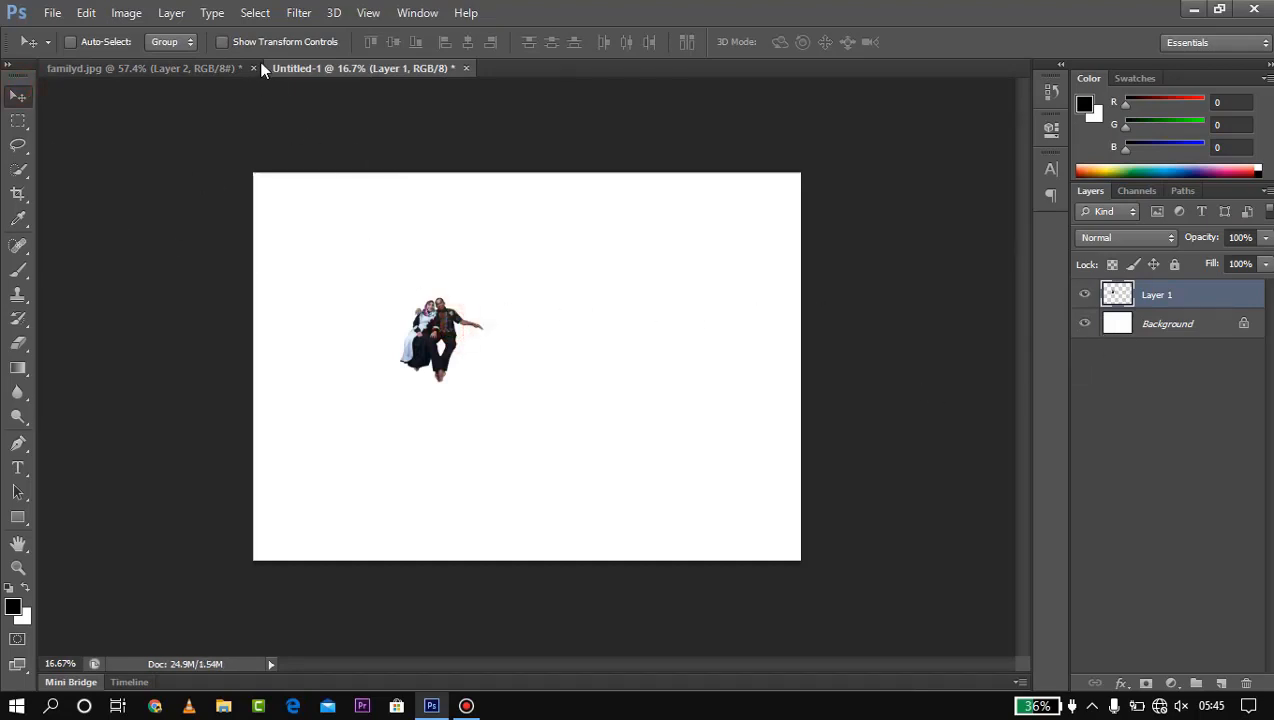
Scale the couple on Layer 1 up to about 380% and place it near the middle of the page
key("ctrl+t")
left_click(222, 42)
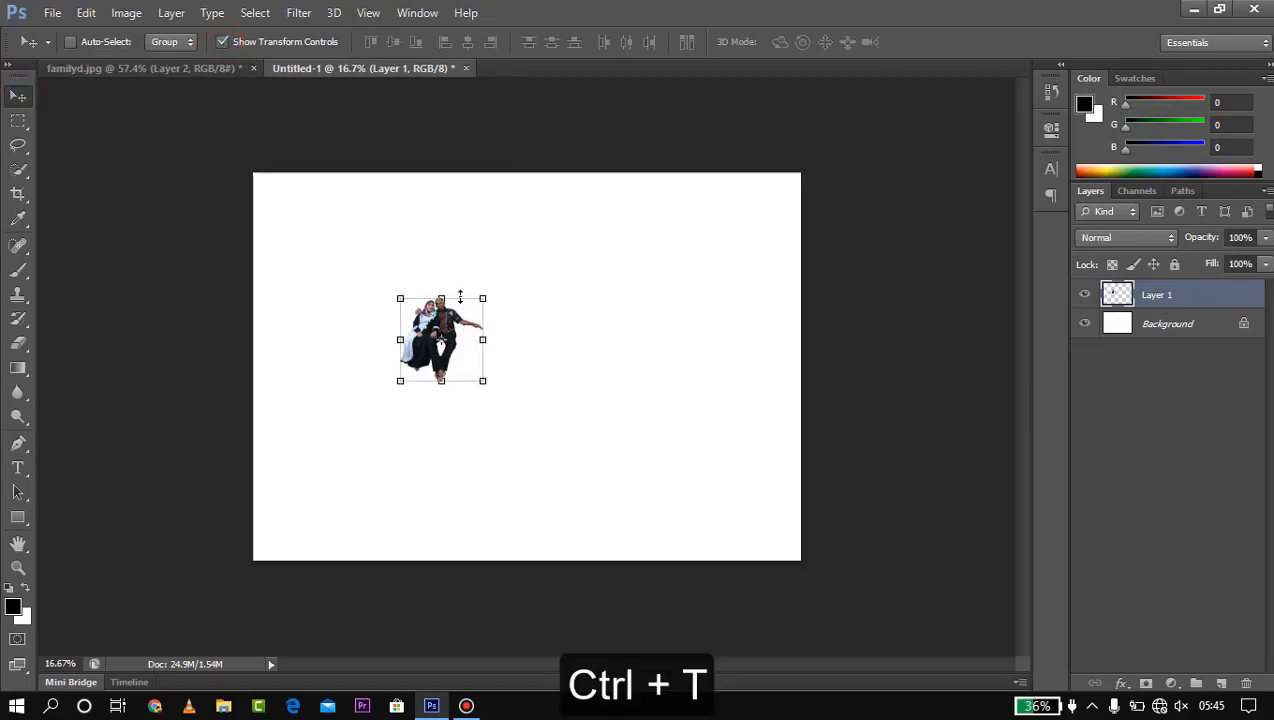
left_click_drag(500, 287, 602, 181)
left_click_drag(450, 268, 549, 291)
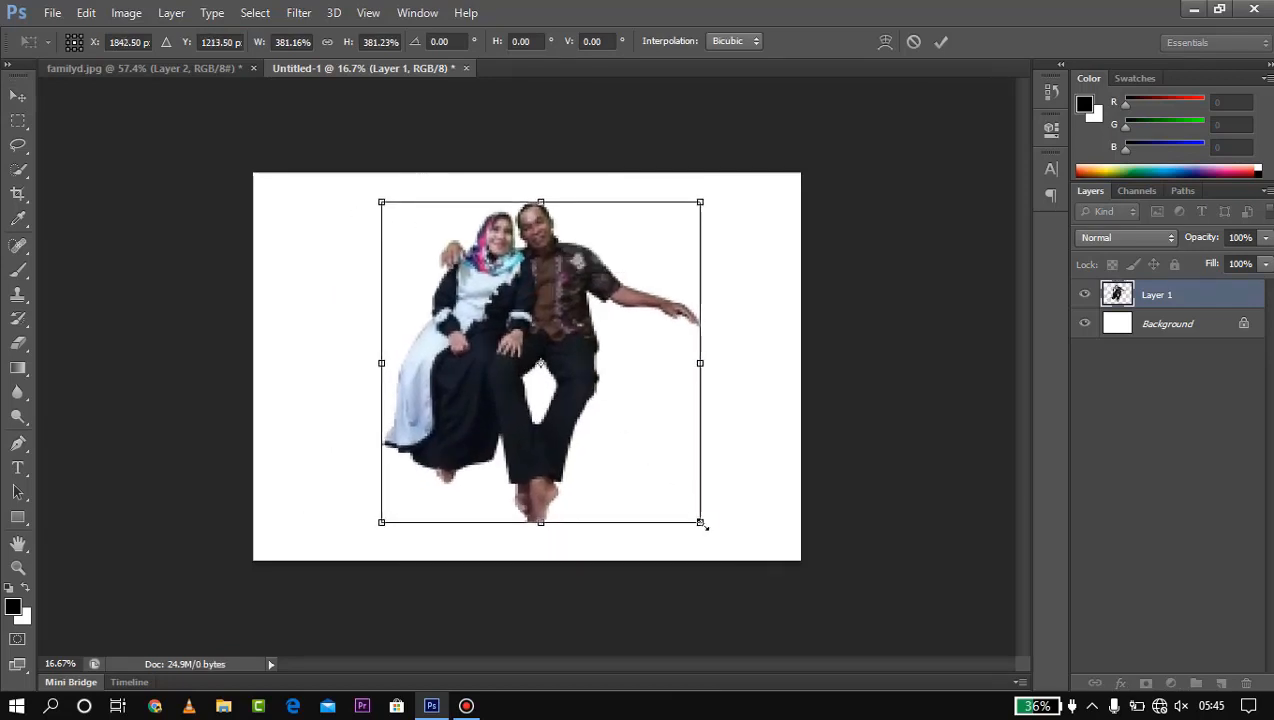
left_click_drag(701, 523, 700, 521)
key("Return")
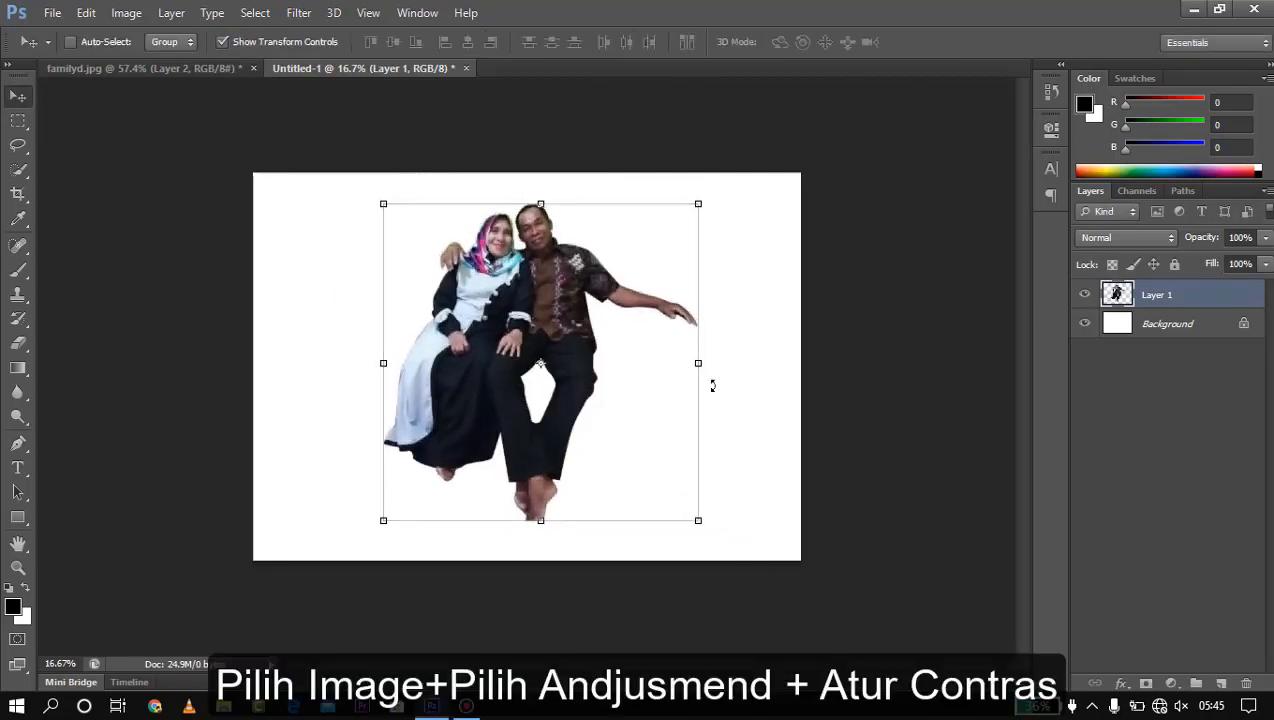
Apply a Brightness/Contrast adjustment to the couple's layer with brightness -15 and contrast 24
scroll(591, 313, "up", 2)
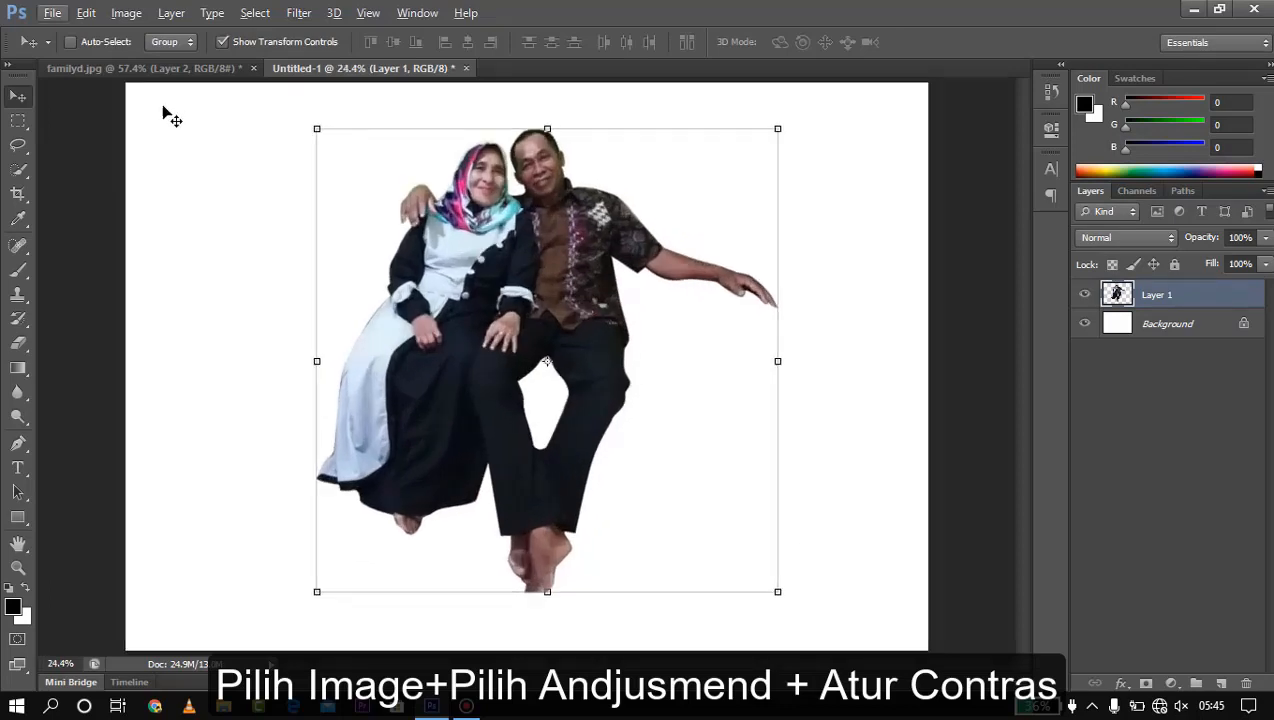
left_click(118, 13)
mouse_move(158, 62)
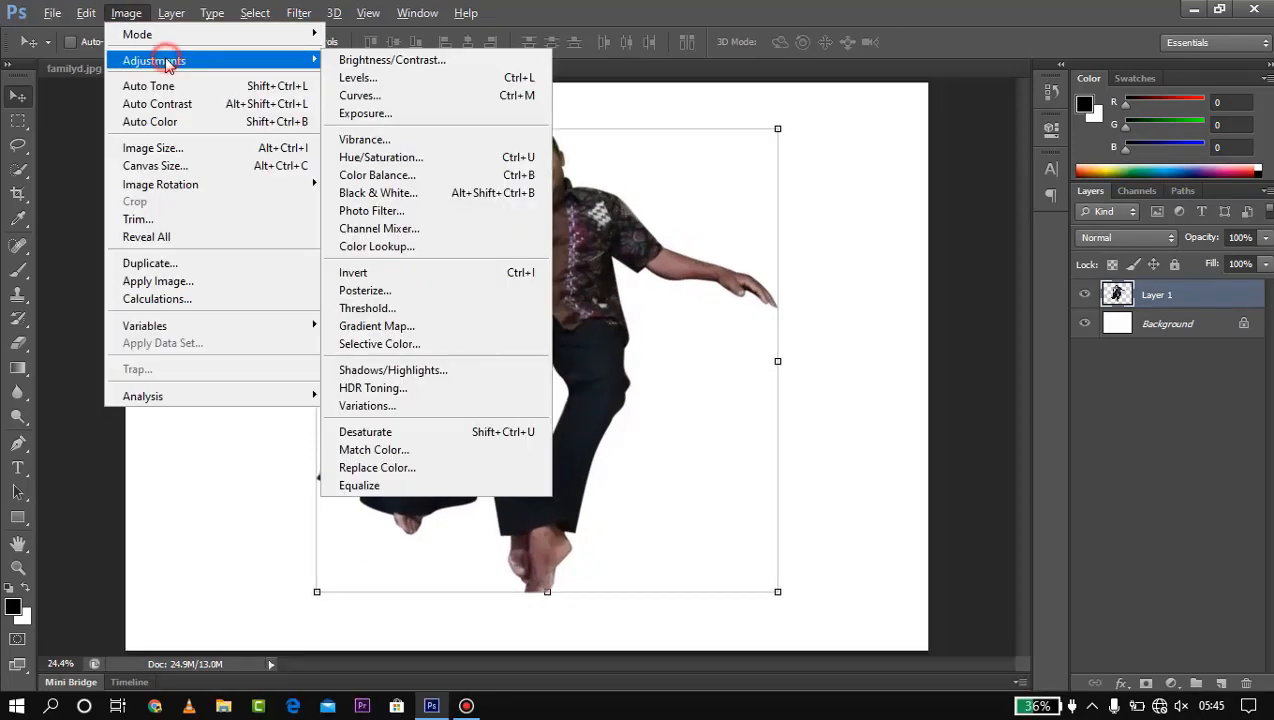
left_click(378, 62)
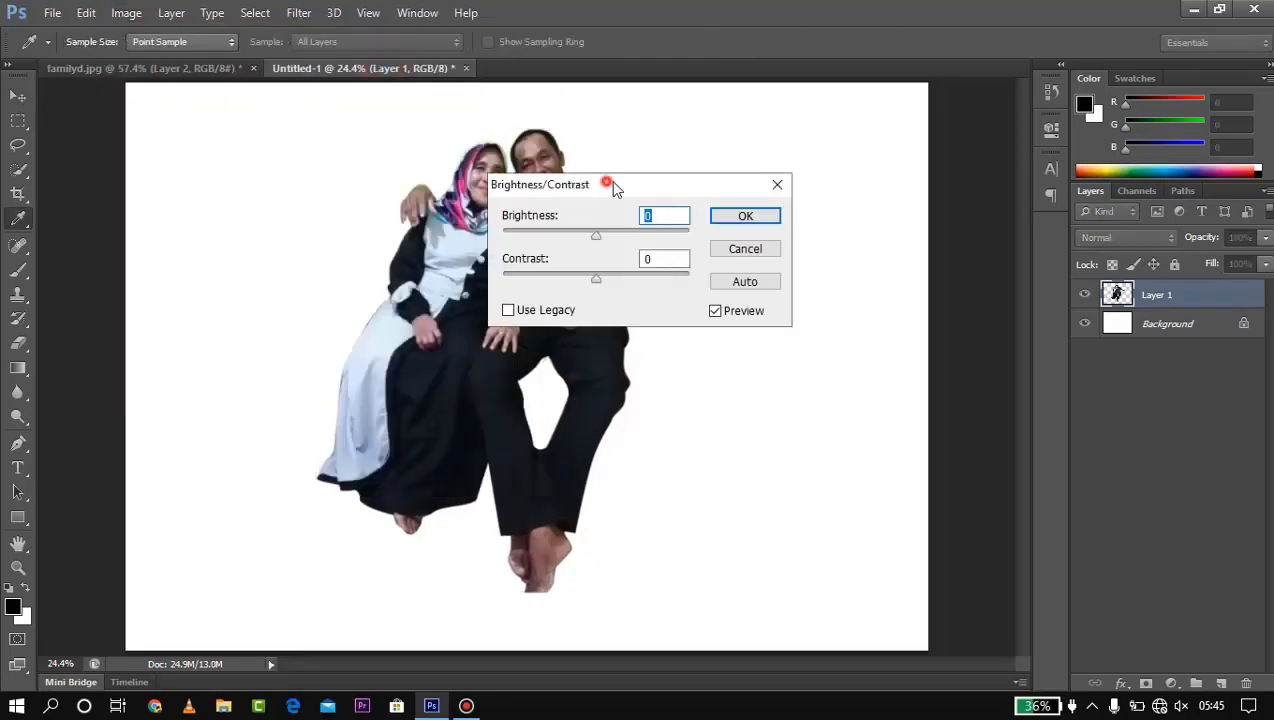
left_click_drag(613, 188, 744, 185)
left_click_drag(726, 229, 720, 233)
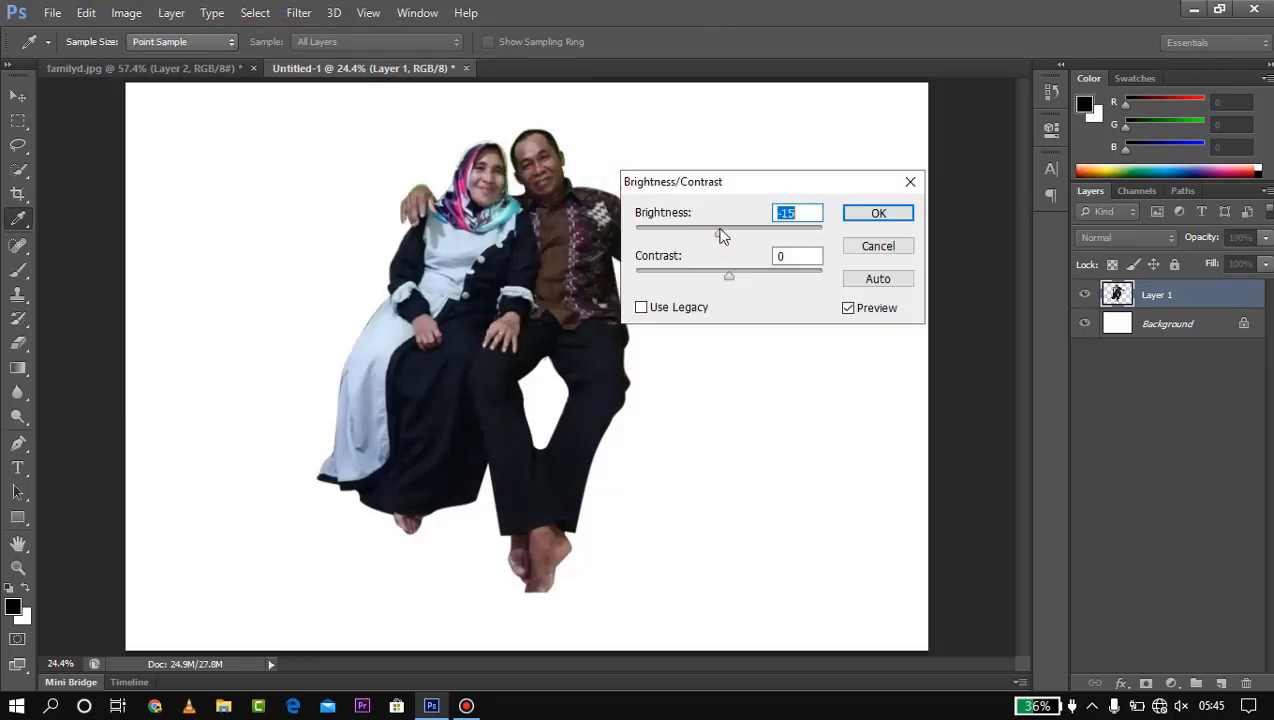
left_click_drag(733, 282, 753, 283)
left_click(875, 215)
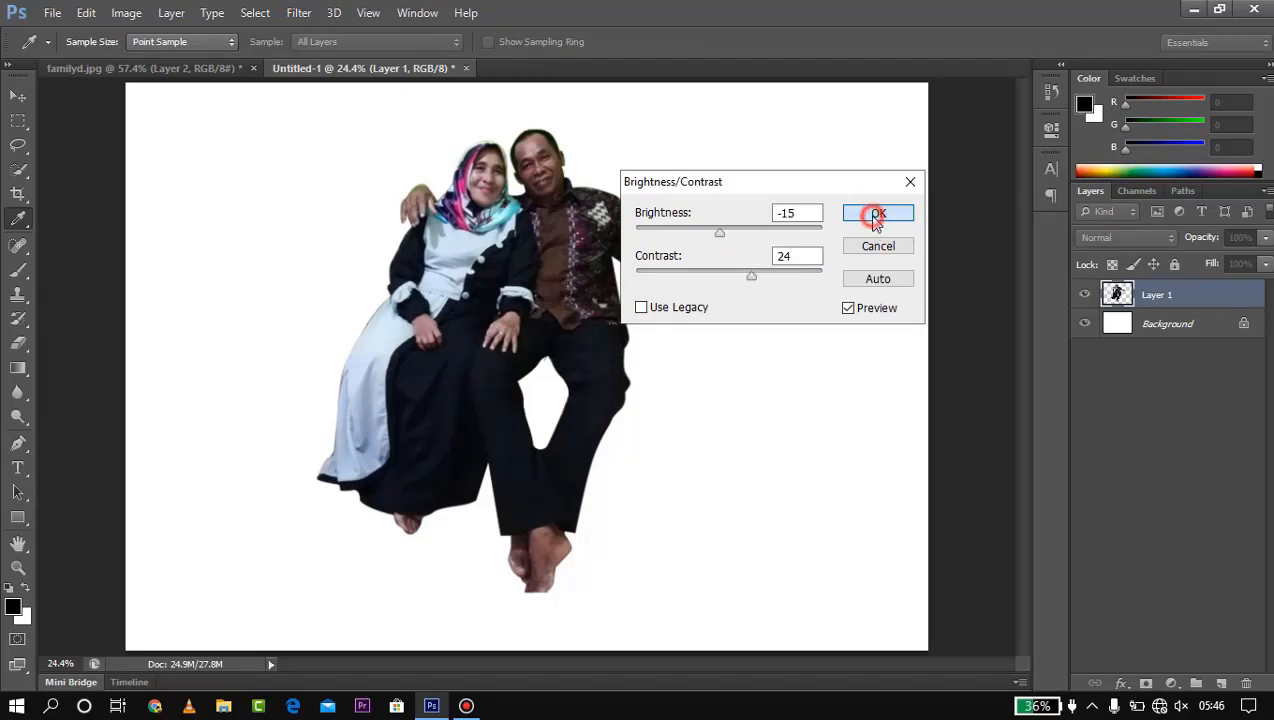
key("v")
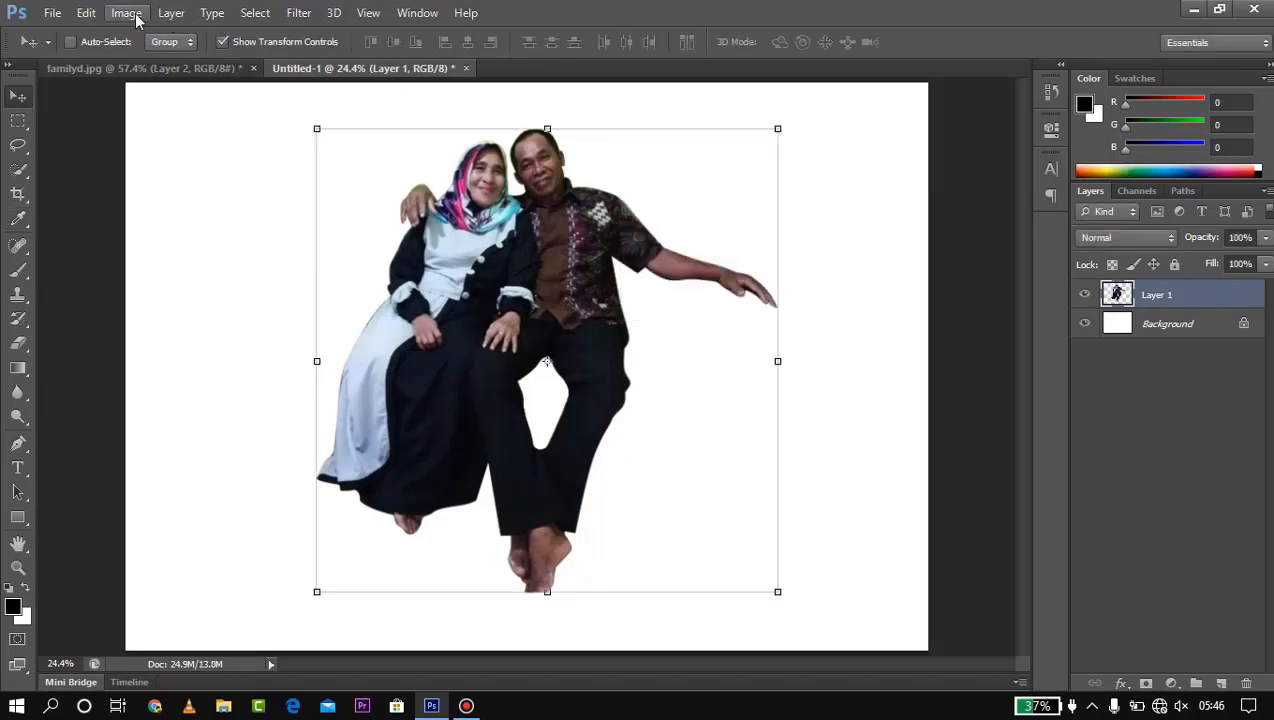
Apply a Levels adjustment to the couple's layer, shifting the black input level to 9 and adjusting the midtones
left_click(126, 13)
left_click(147, 62)
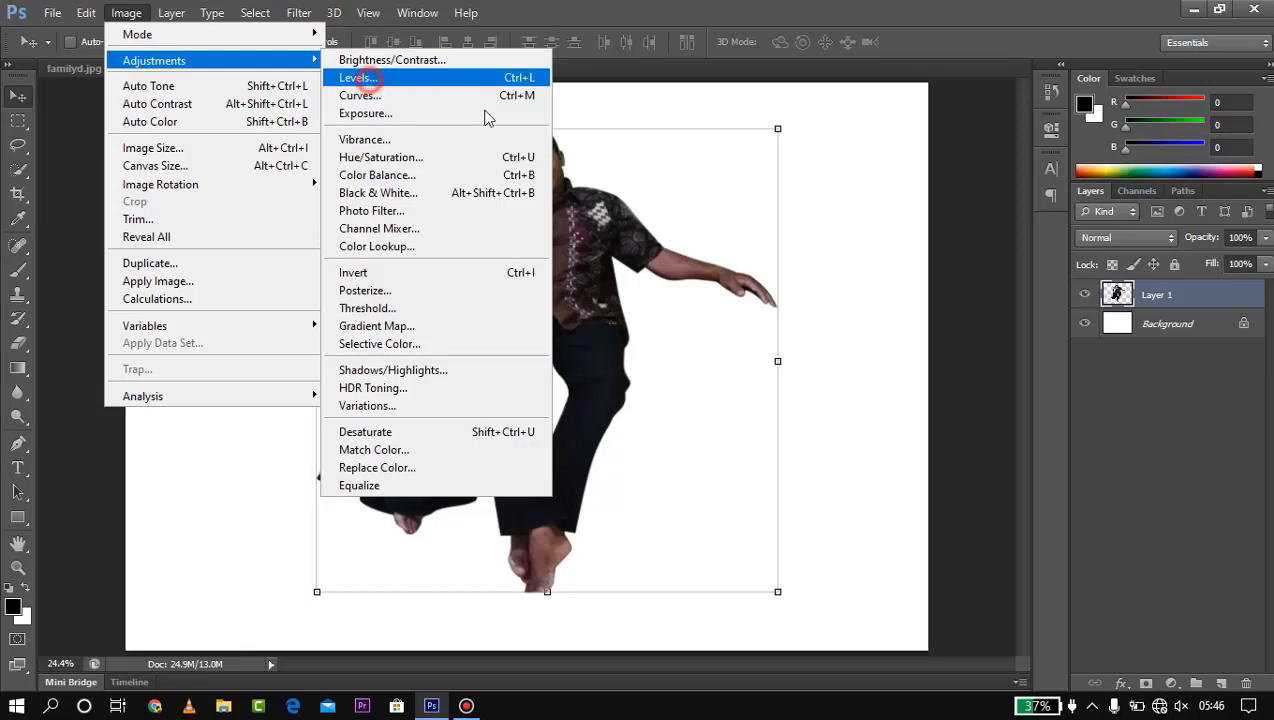
left_click(358, 78)
left_click_drag(662, 122, 771, 116)
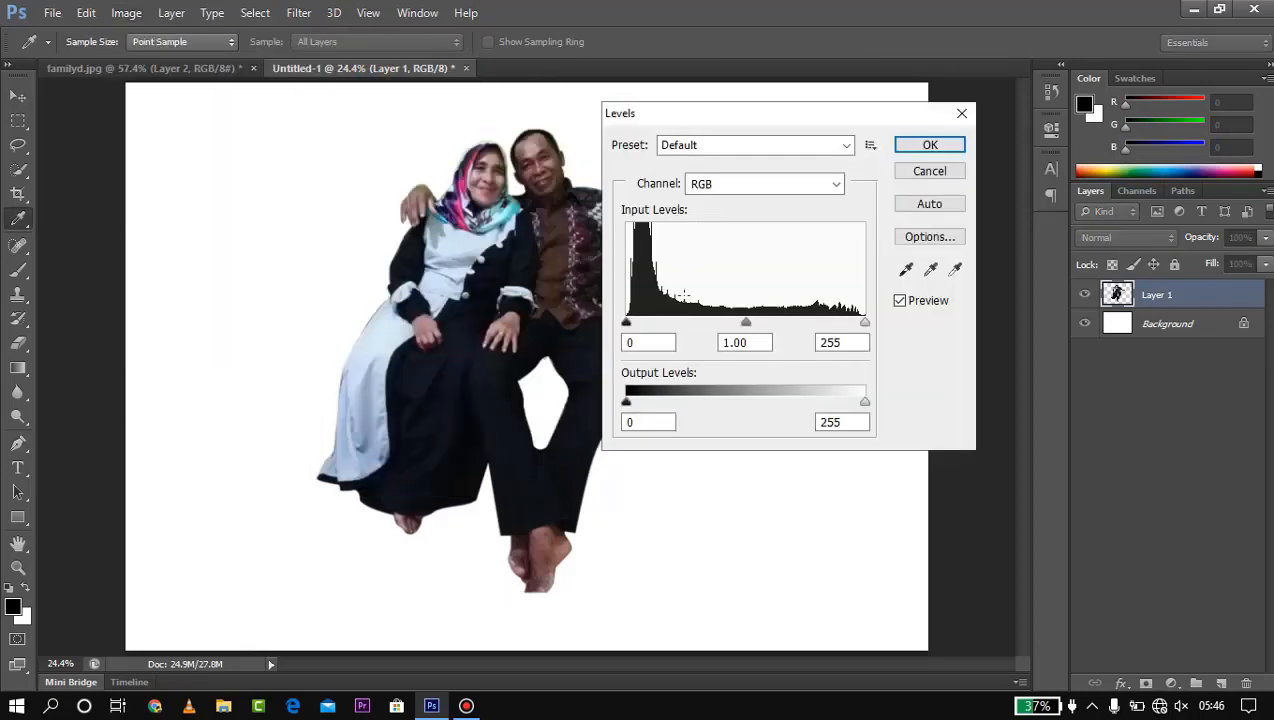
mouse_move(627, 323)
left_mouse_down()
mouse_move(643, 322)
mouse_move(636, 334)
left_mouse_up()
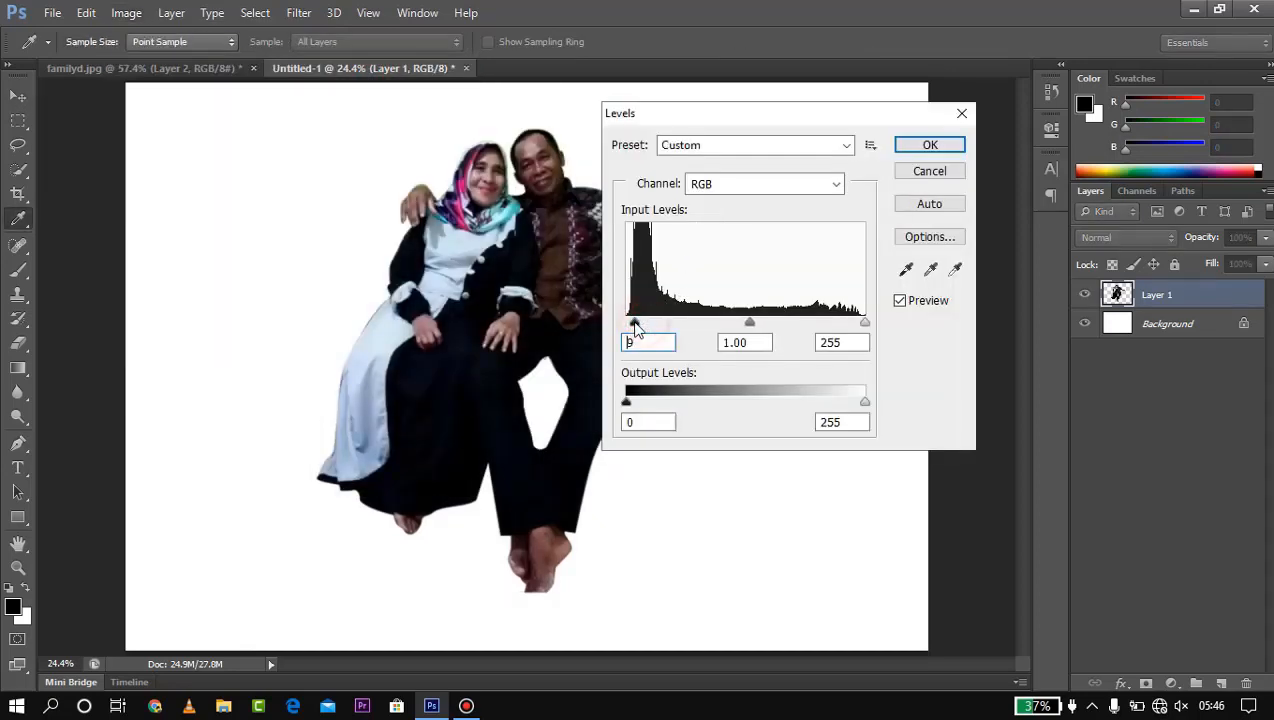
left_click_drag(752, 321, 650, 333)
left_click(920, 146)
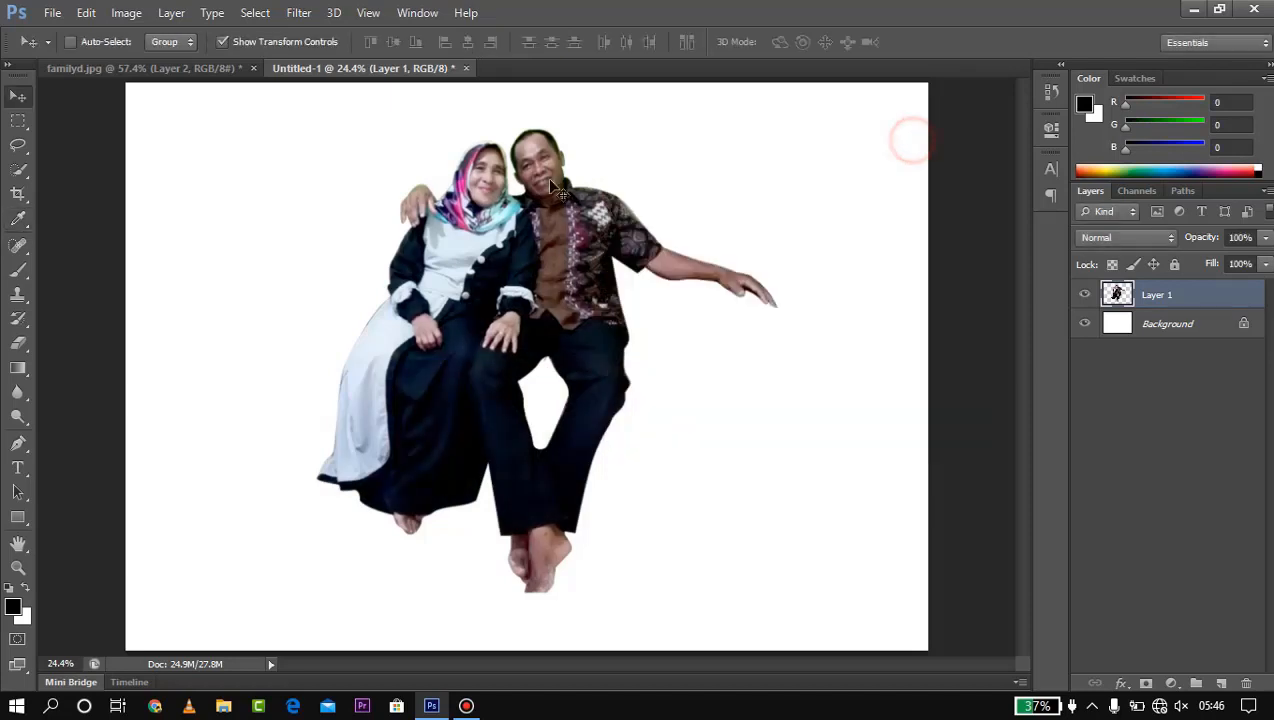
left_click(260, 140)
Bring up the file-opening dialog and select the images from backgruond through sofa
scroll(583, 317, "down", 2)
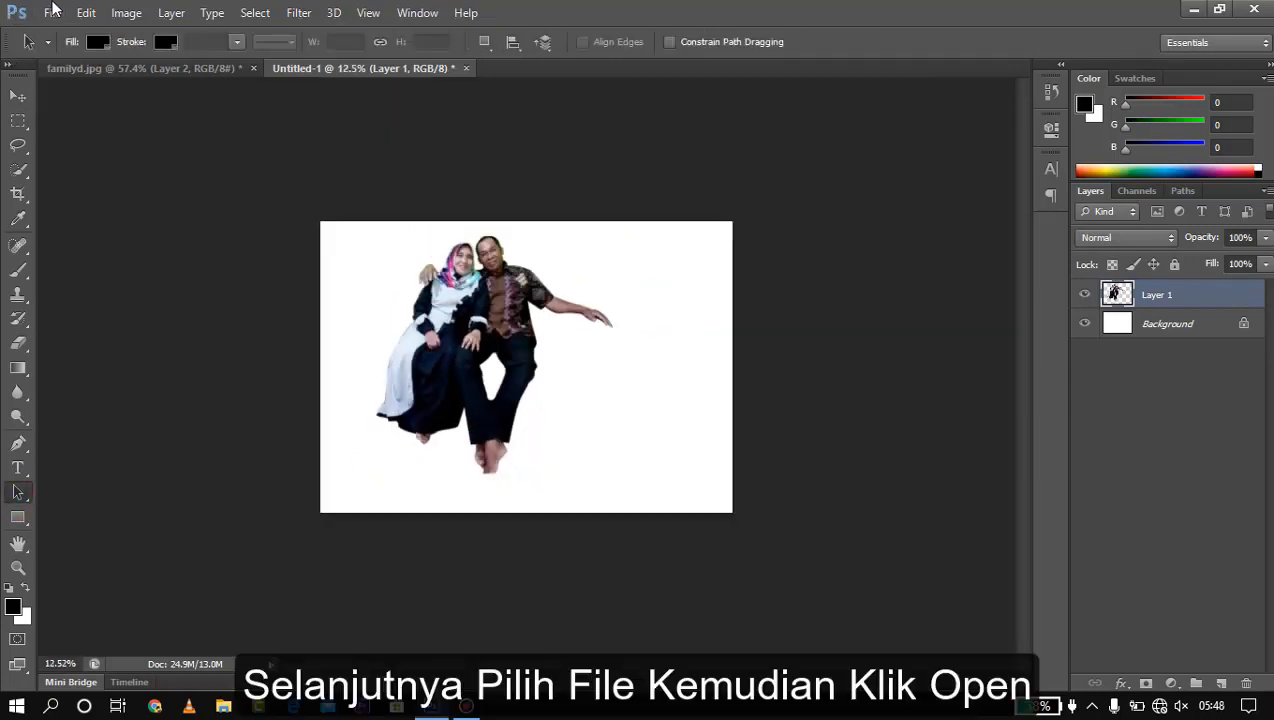
left_click(52, 12)
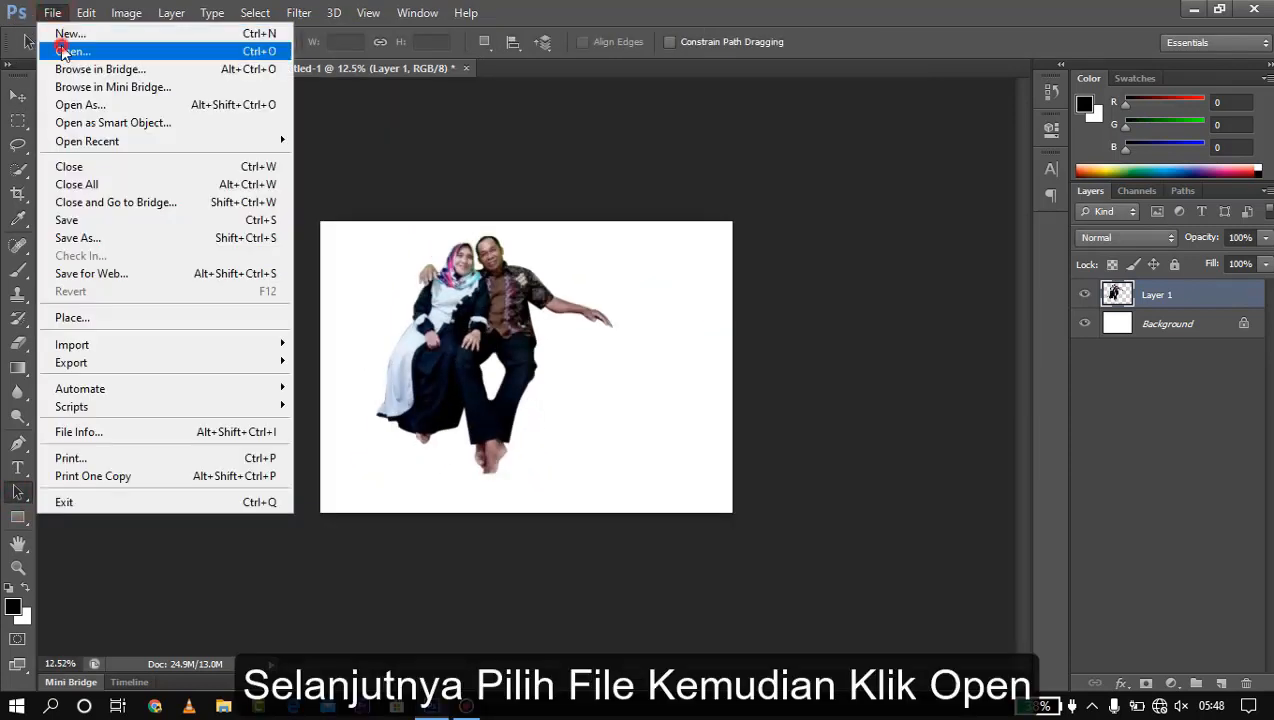
left_click(57, 47)
left_click(453, 268)
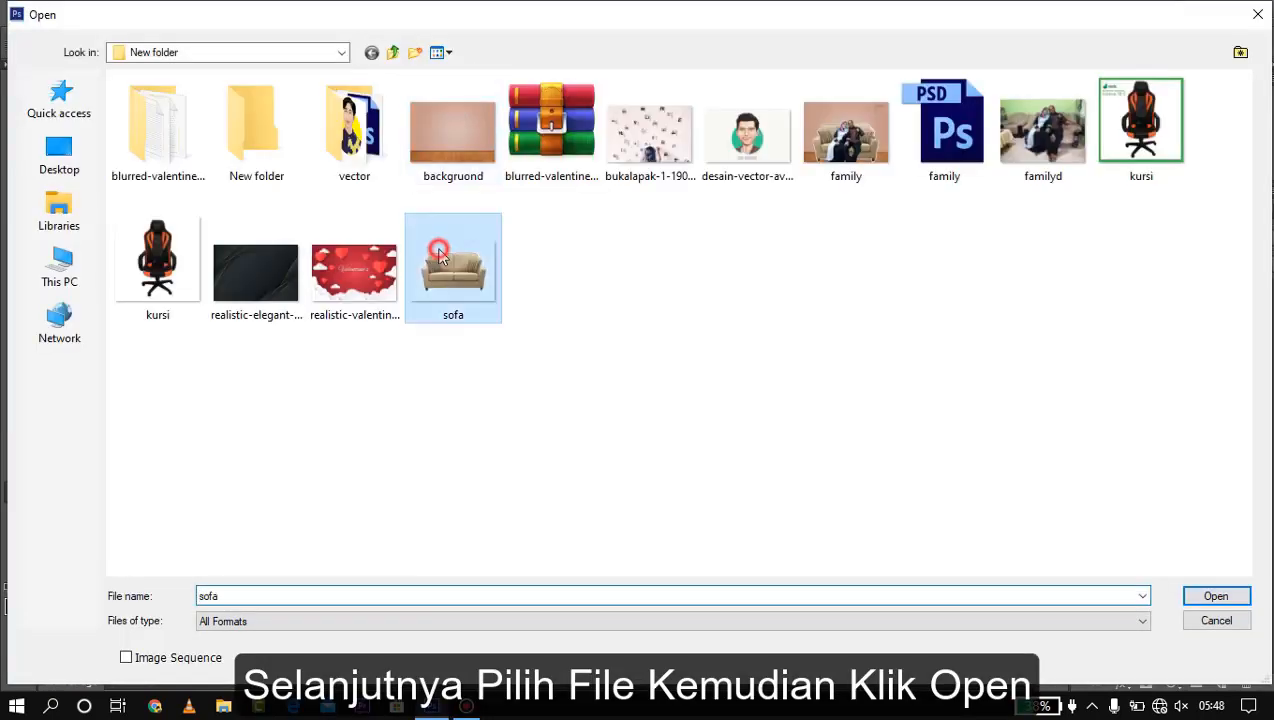
left_click(436, 128, "ctrl")
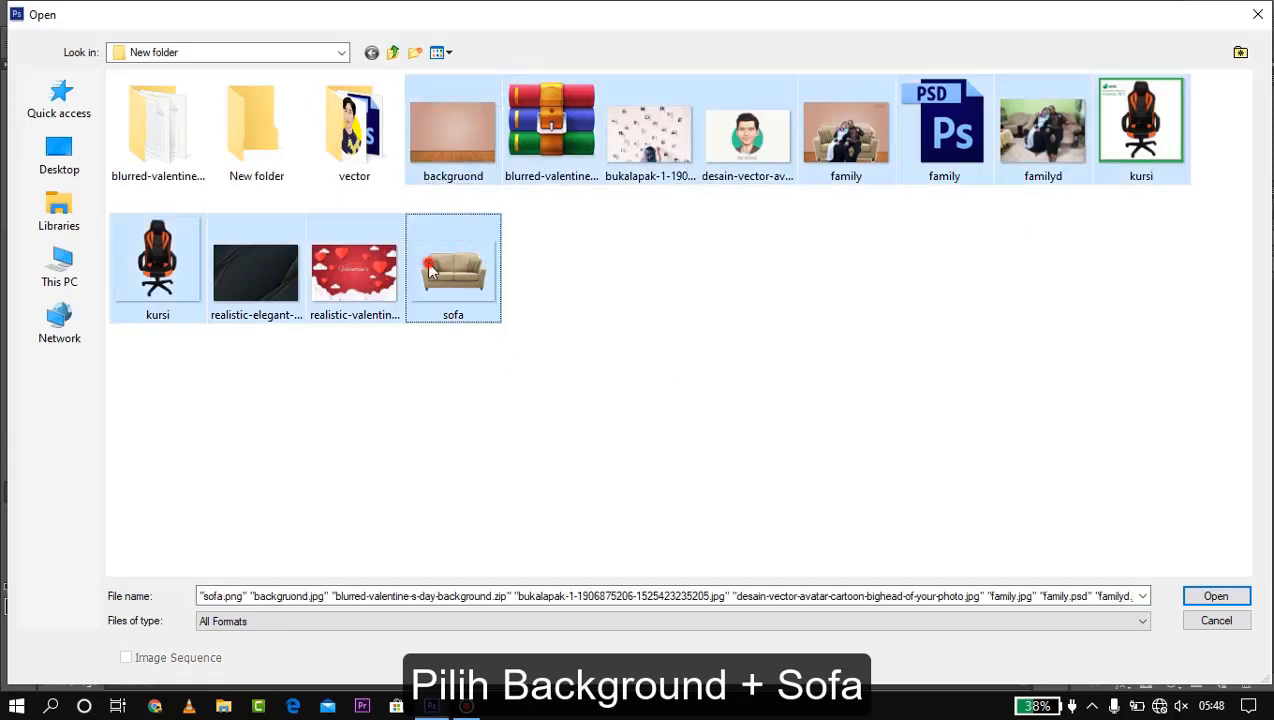
left_click(455, 290, "shift")
left_click(355, 226, "ctrl")
left_click(280, 256, "ctrl")
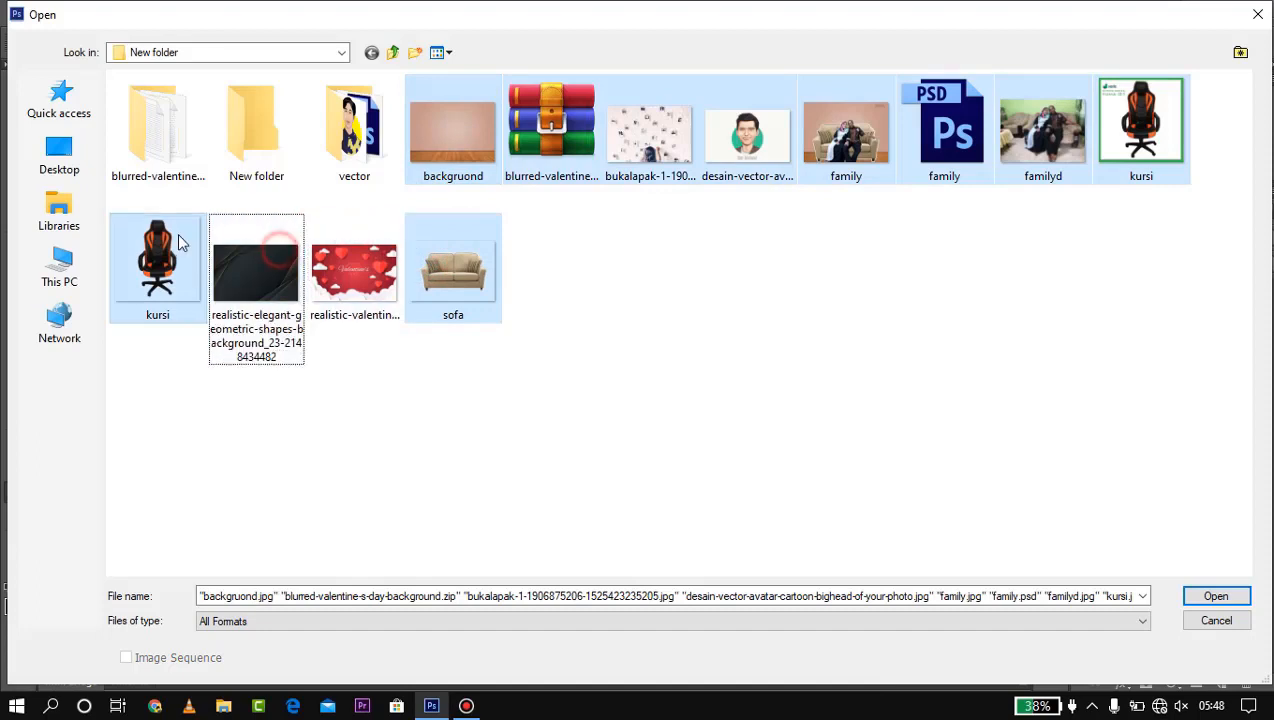
left_click(175, 239, "ctrl")
left_click(154, 236, "ctrl")
left_click(551, 130, "ctrl")
left_click(650, 135, "ctrl")
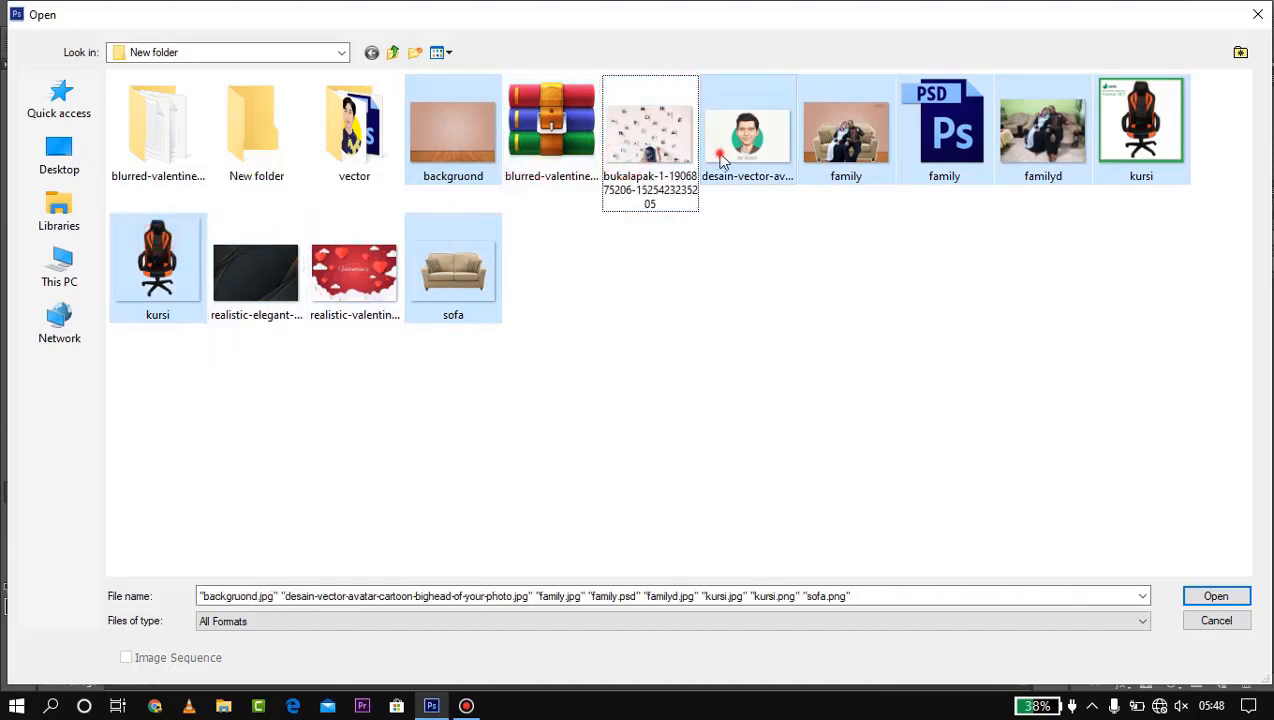
left_click(747, 135, "ctrl")
left_click_drag(922, 150, 1165, 142)
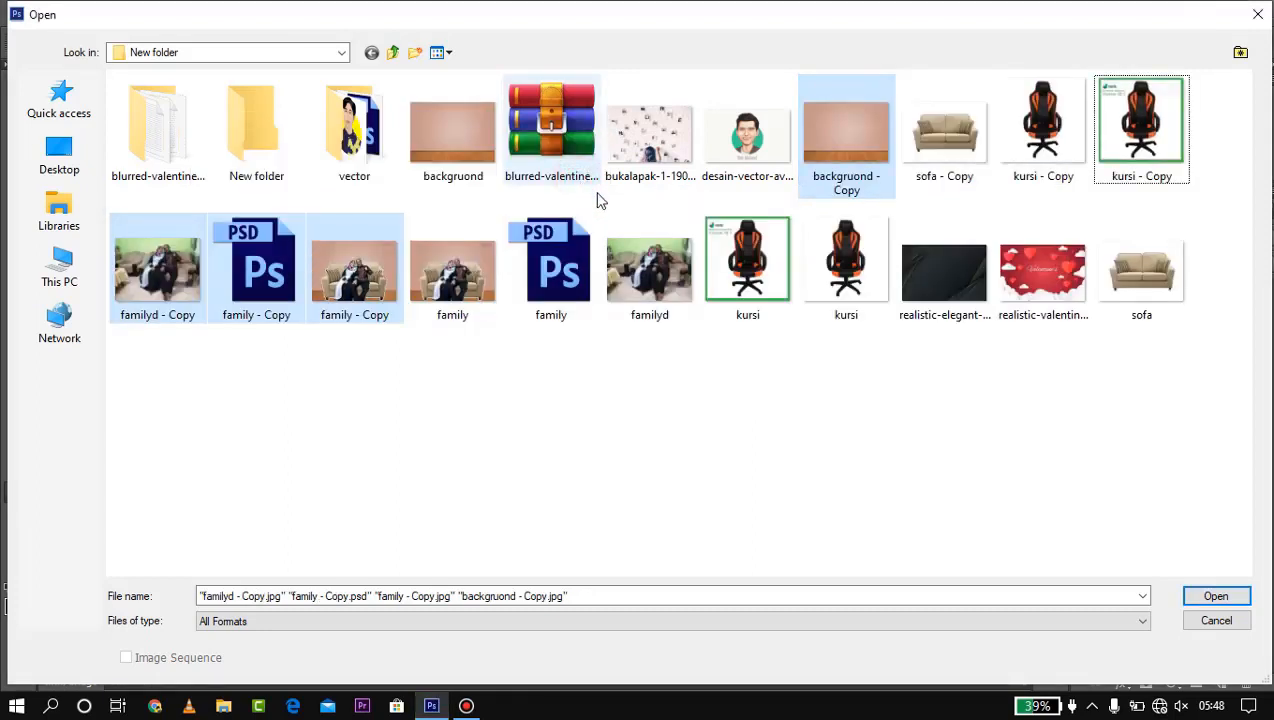
key("ctrl+z")
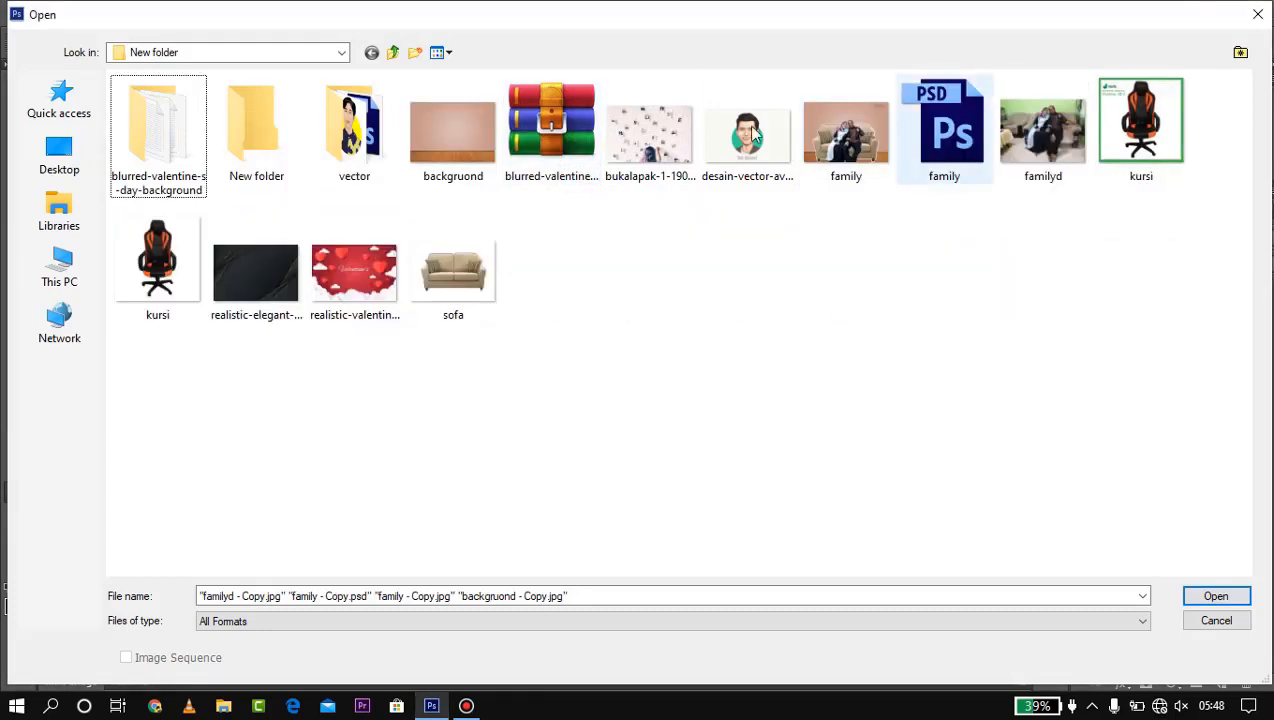
Select only the backgruond and sofa images and open both of them
left_click(465, 158)
left_click(458, 255, "ctrl")
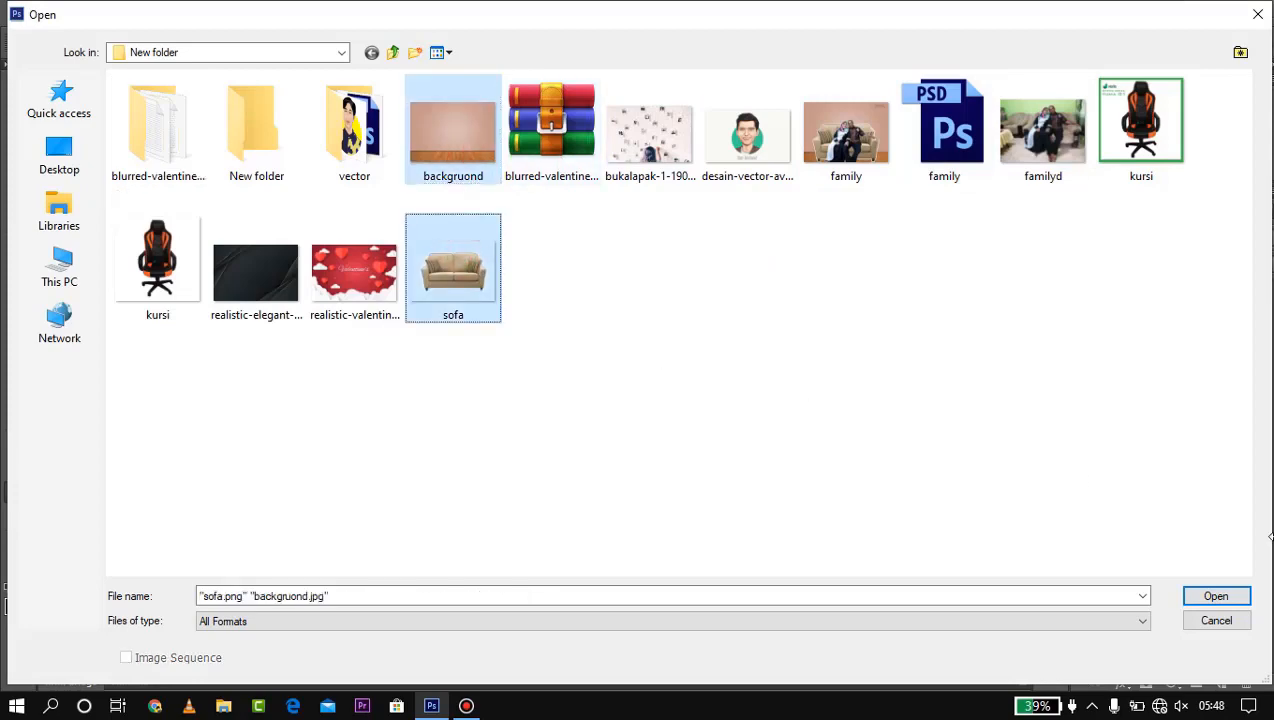
left_click(1218, 597)
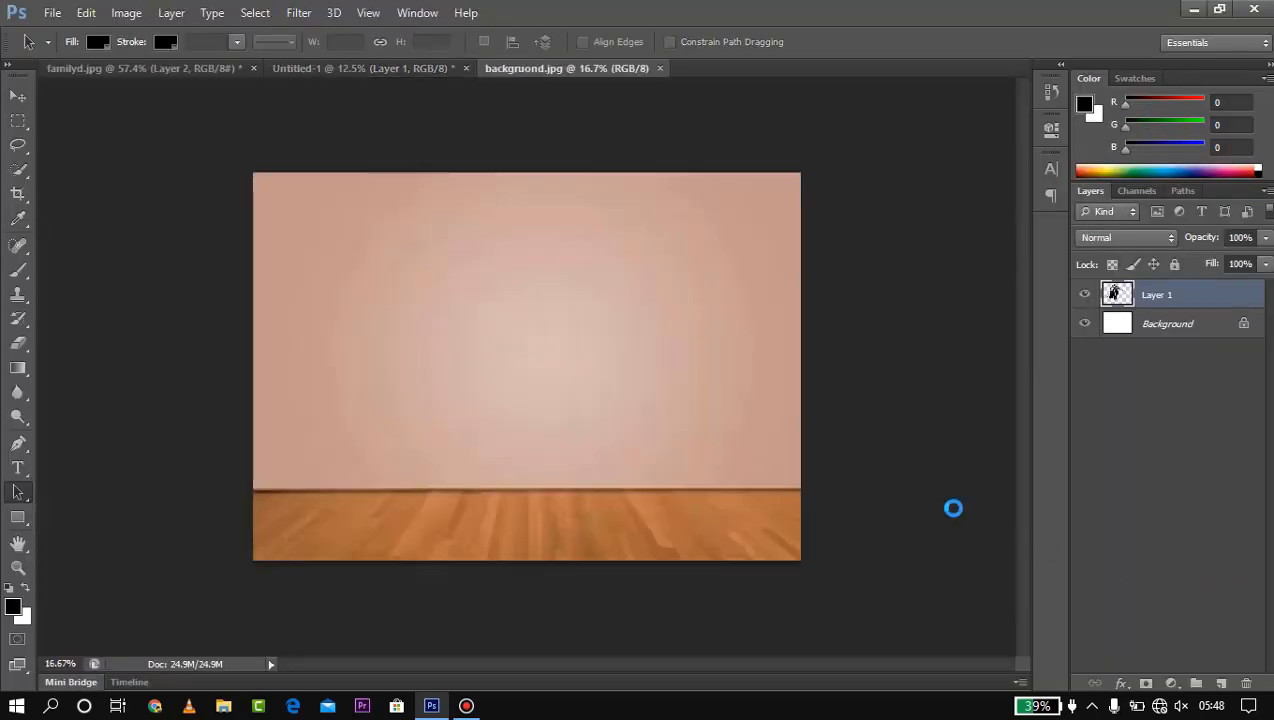
Copy the sofa from sofa.png into the Untitled-1 document with the Move tool and place it near the middle of the page
left_click(18, 95)
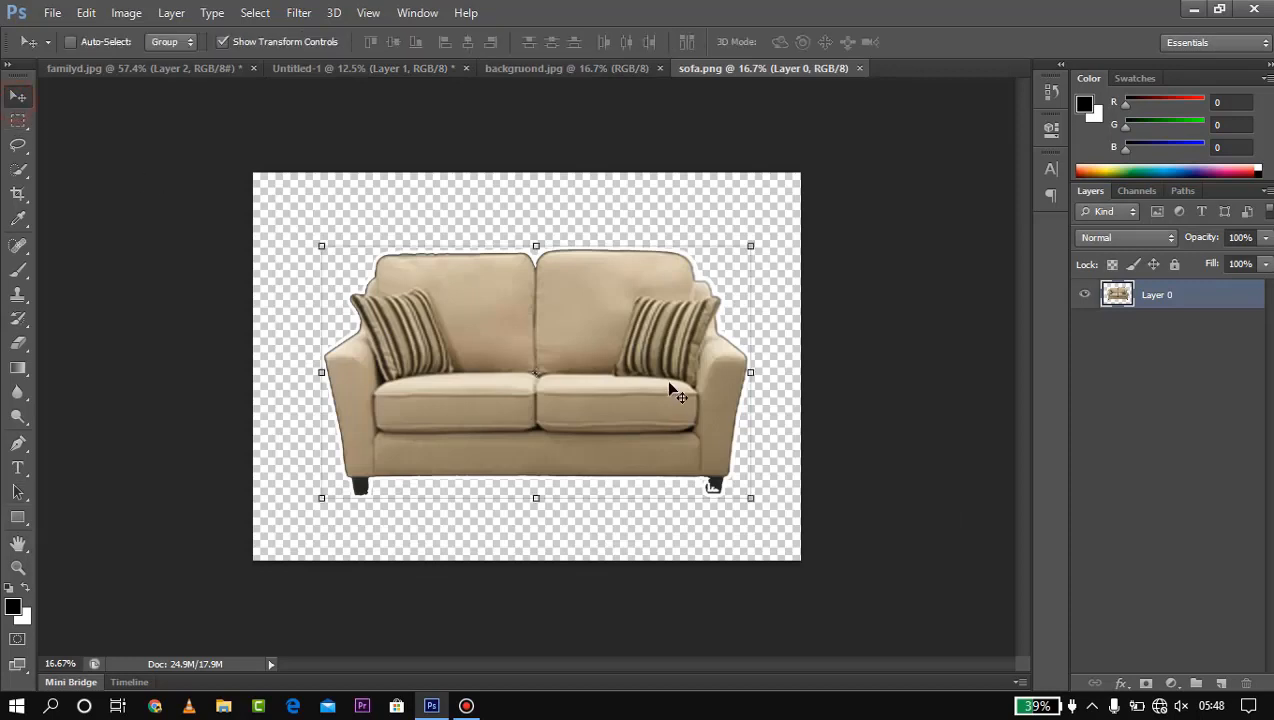
left_click_drag(668, 380, 592, 381)
left_click_drag(514, 374, 470, 423)
Move Layer 1 above the sofa's Layer 2 and reposition the couple so they sit at the middle of the sofa
left_click(1128, 326)
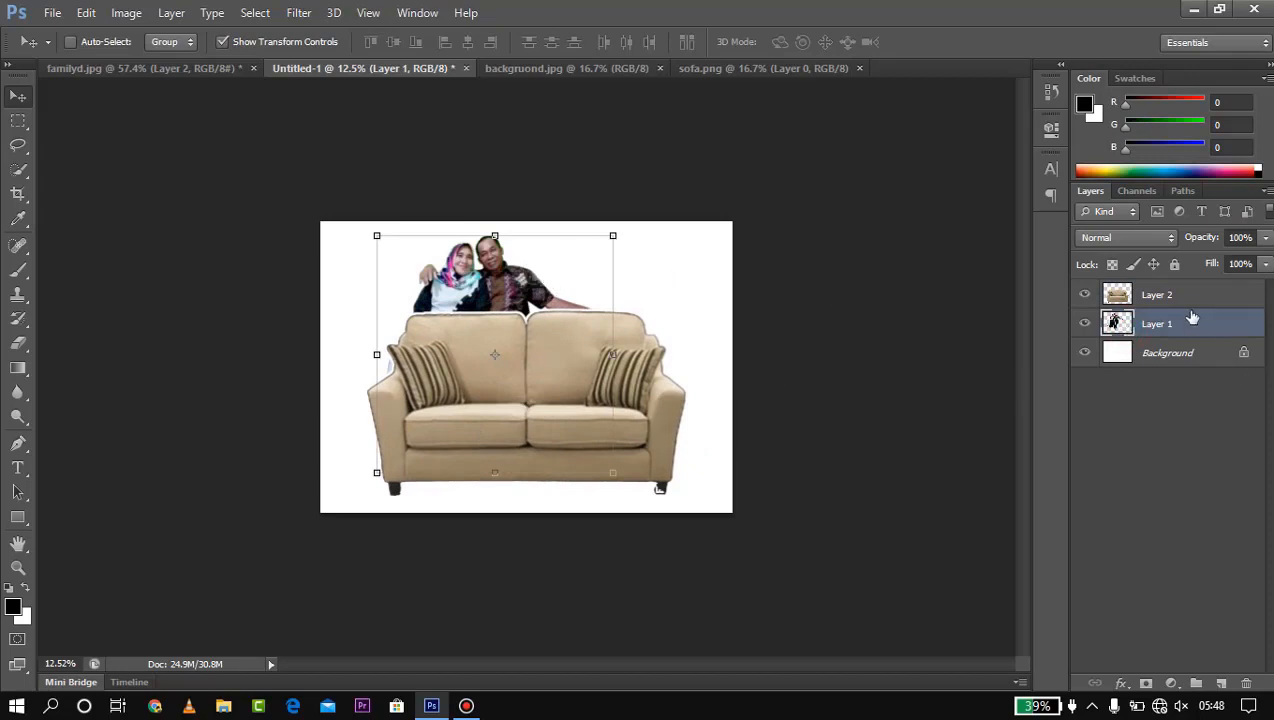
left_click_drag(1192, 318, 1203, 283)
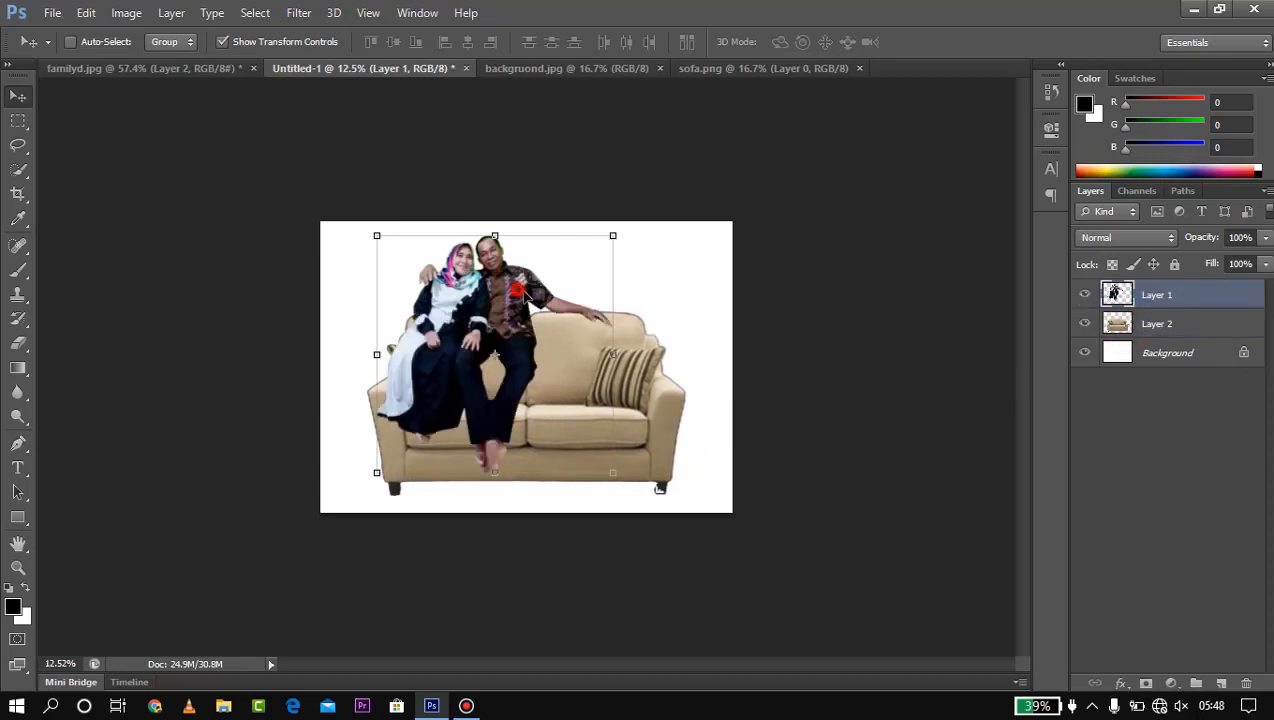
left_click_drag(524, 290, 576, 362)
Scale the sofa on Layer 2 down to about 90% and shift it slightly to fit behind the couple
scroll(584, 376, "up", 3)
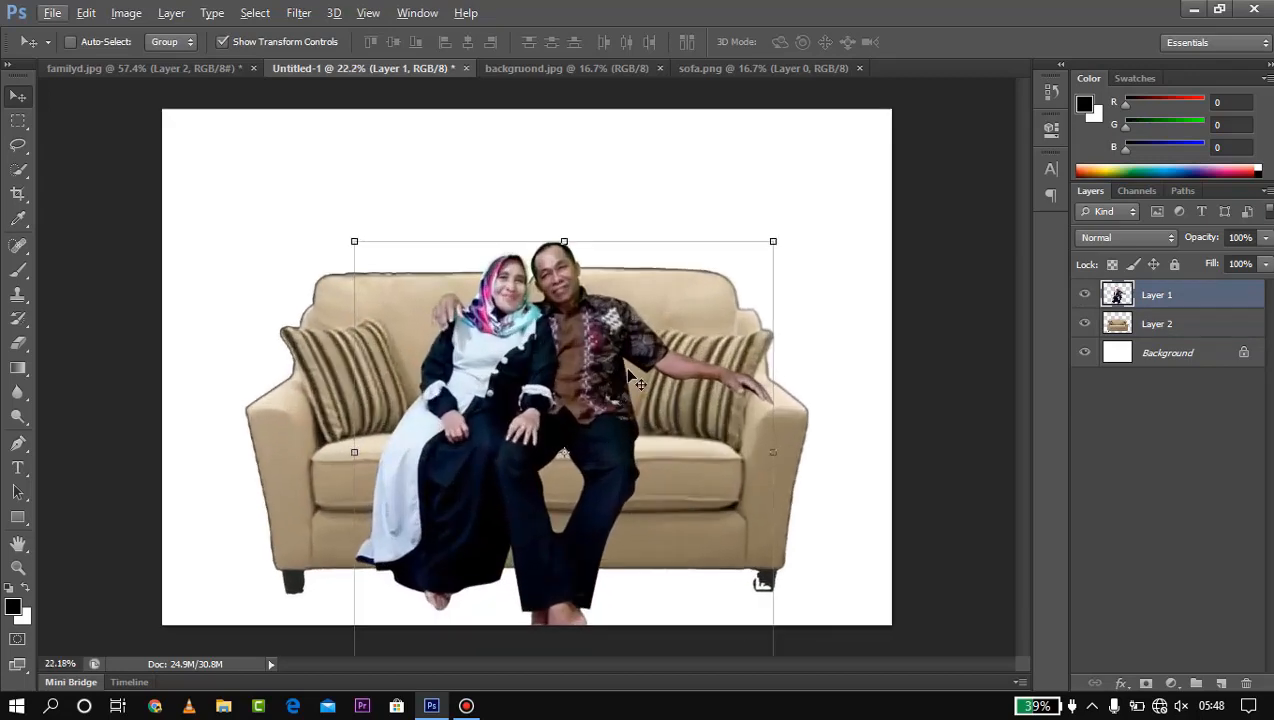
left_click(1163, 327)
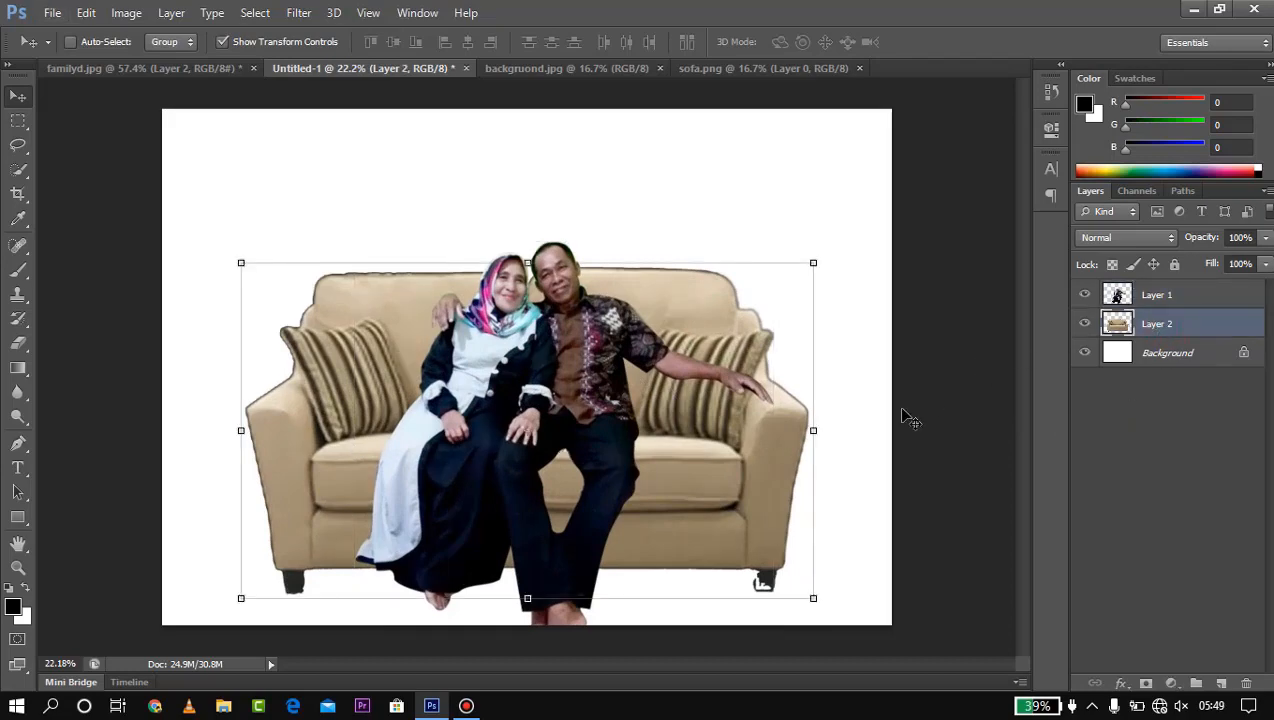
left_click_drag(813, 265, 786, 280)
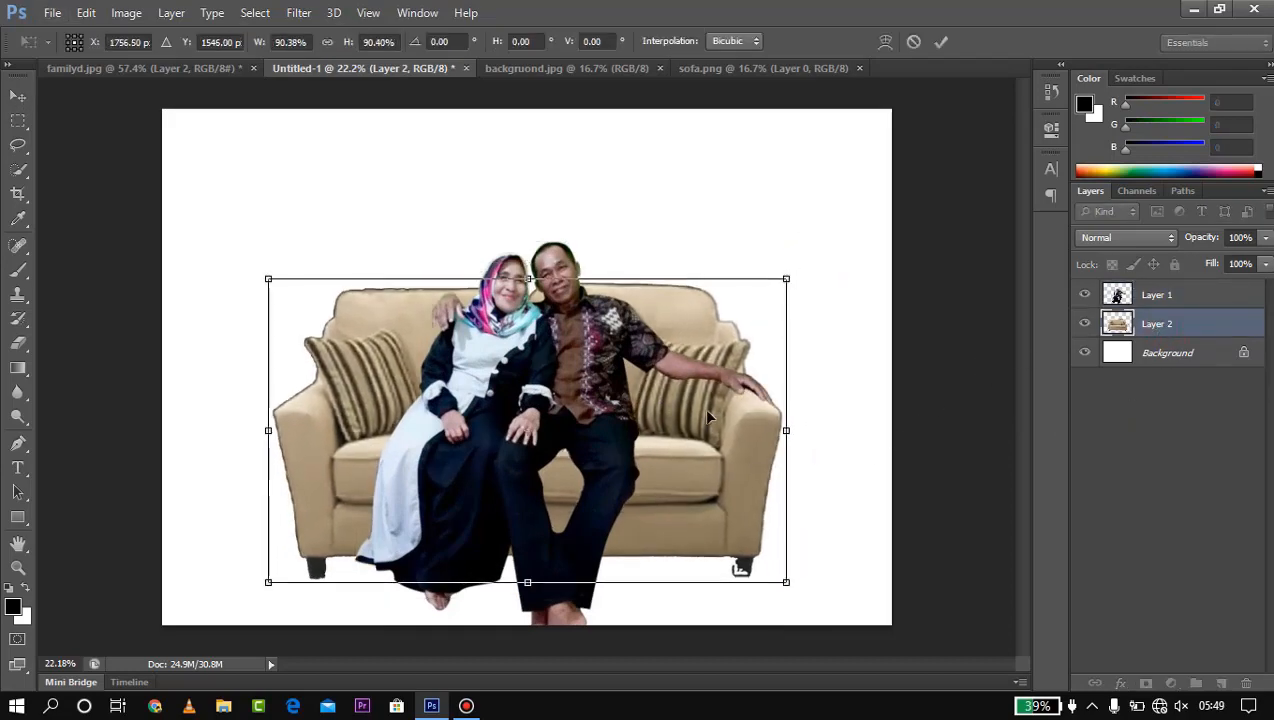
left_click_drag(705, 418, 693, 462)
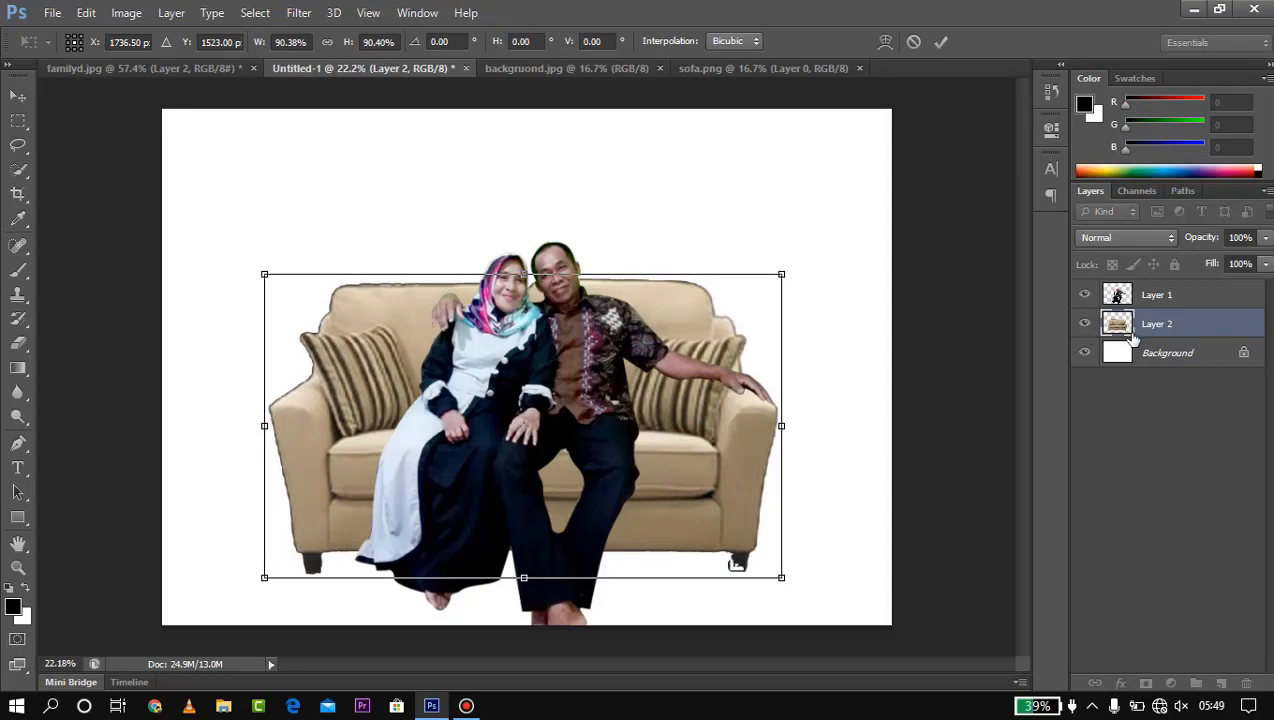
left_click(926, 326)
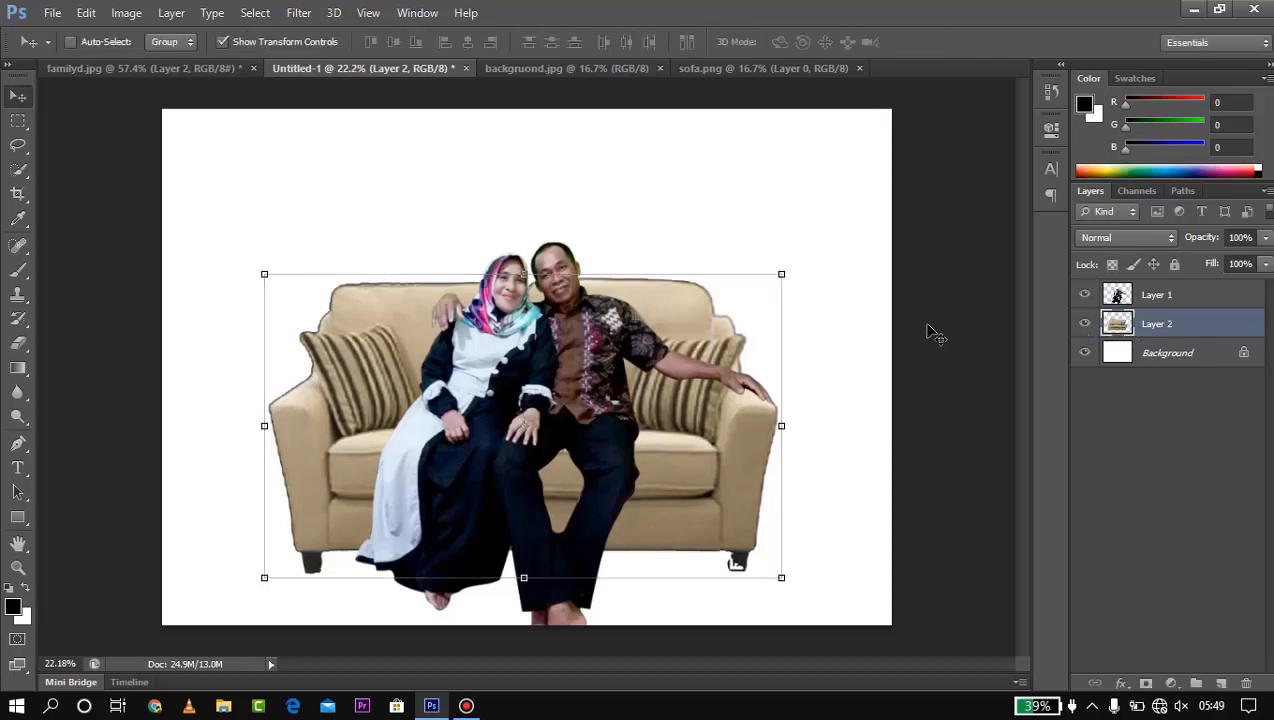
scroll(800, 356, "down", 3)
Duplicate the layer in backgruond.jpg, copy it into Untitled-1 directly above the Background layer, and position it to cover the whole page
left_click(1188, 293)
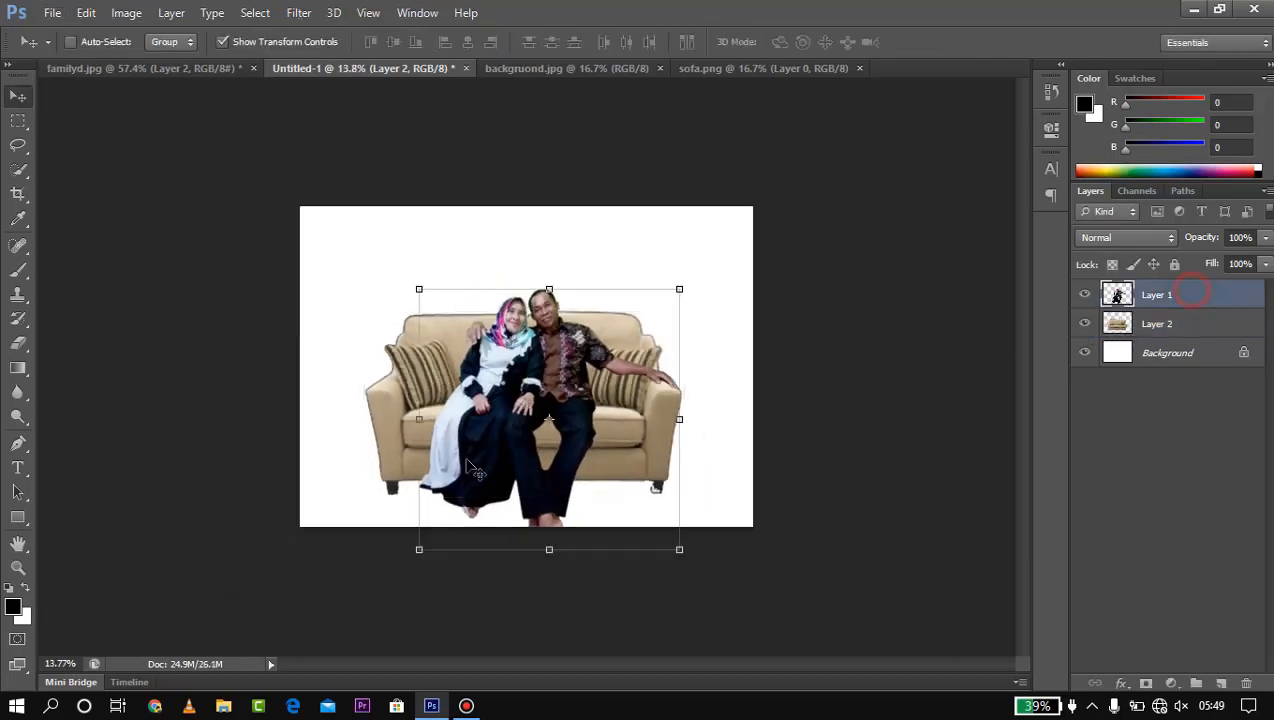
left_click(1157, 358)
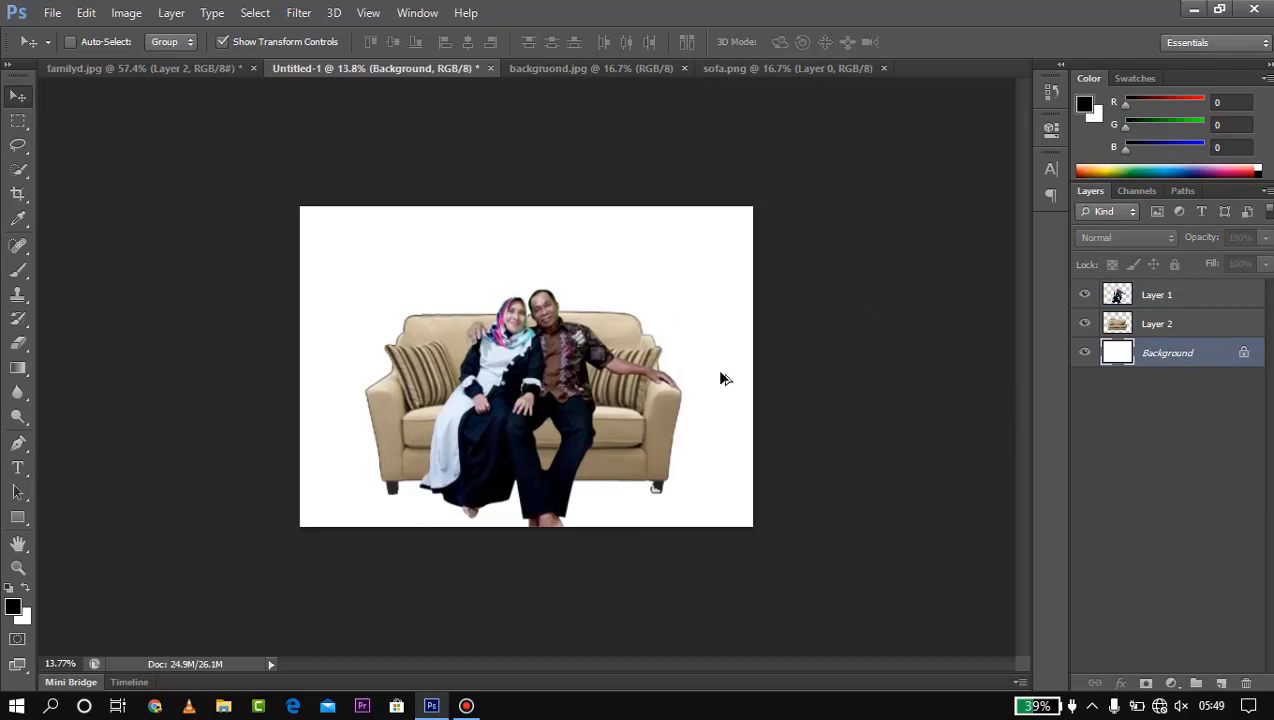
scroll(725, 378, "up", 3)
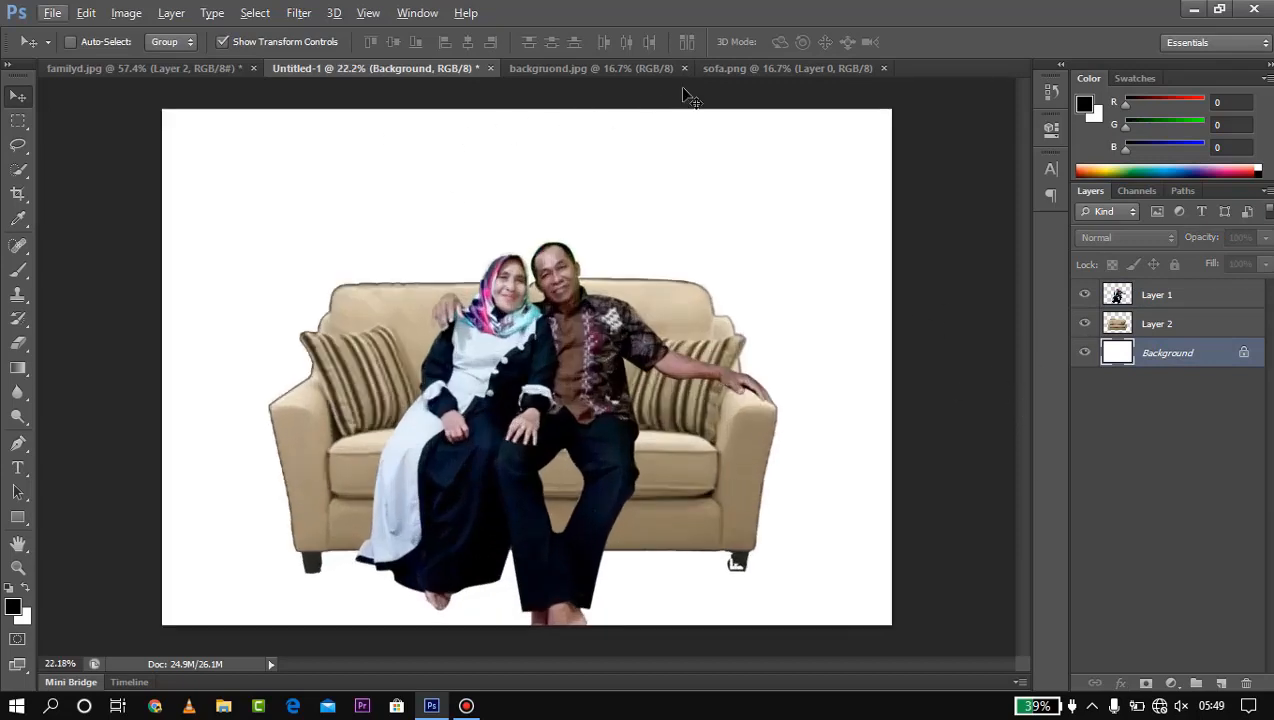
left_click(746, 67)
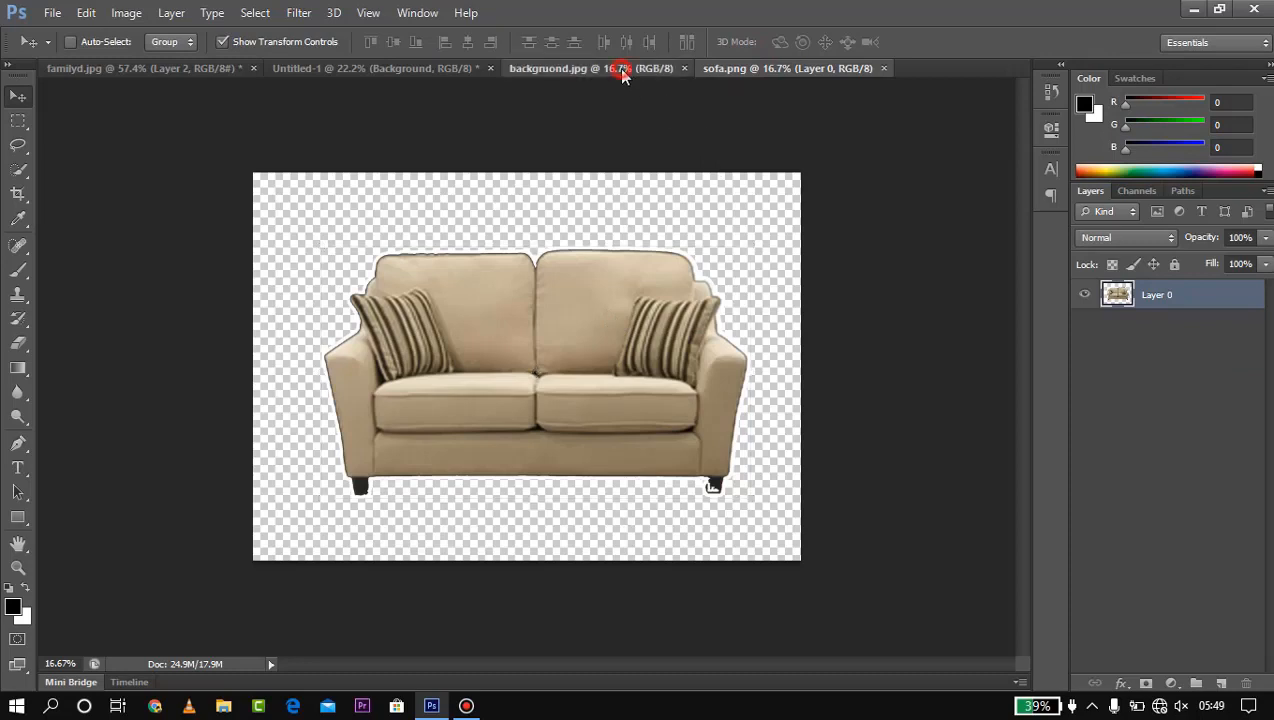
left_click(605, 67)
left_click(662, 328)
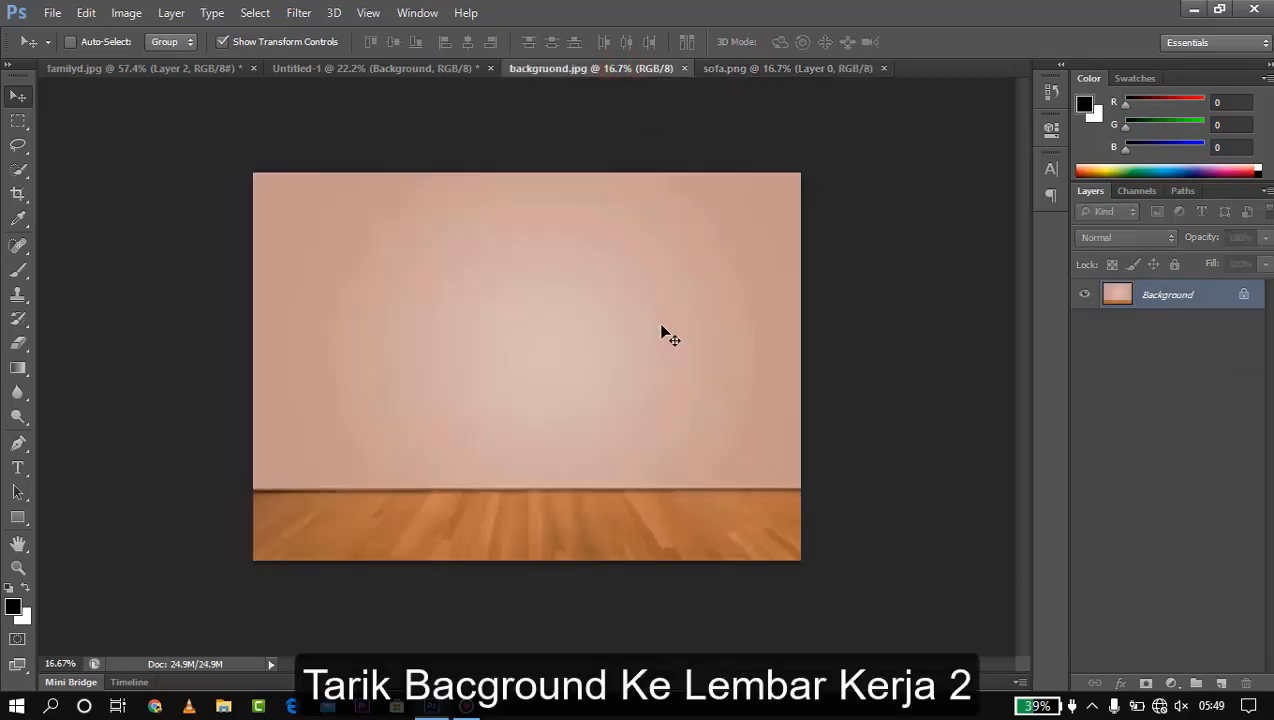
key("ctrl+j")
left_click_drag(657, 338, 441, 199)
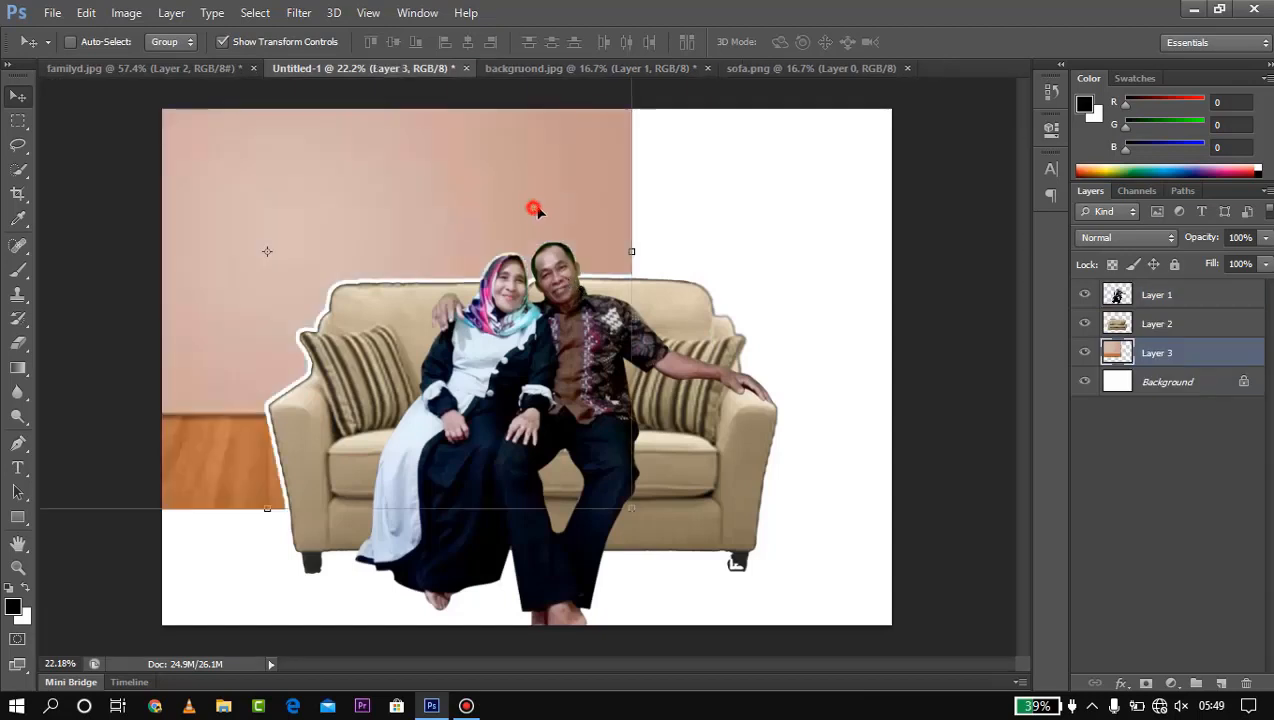
left_click_drag(537, 210, 802, 308)
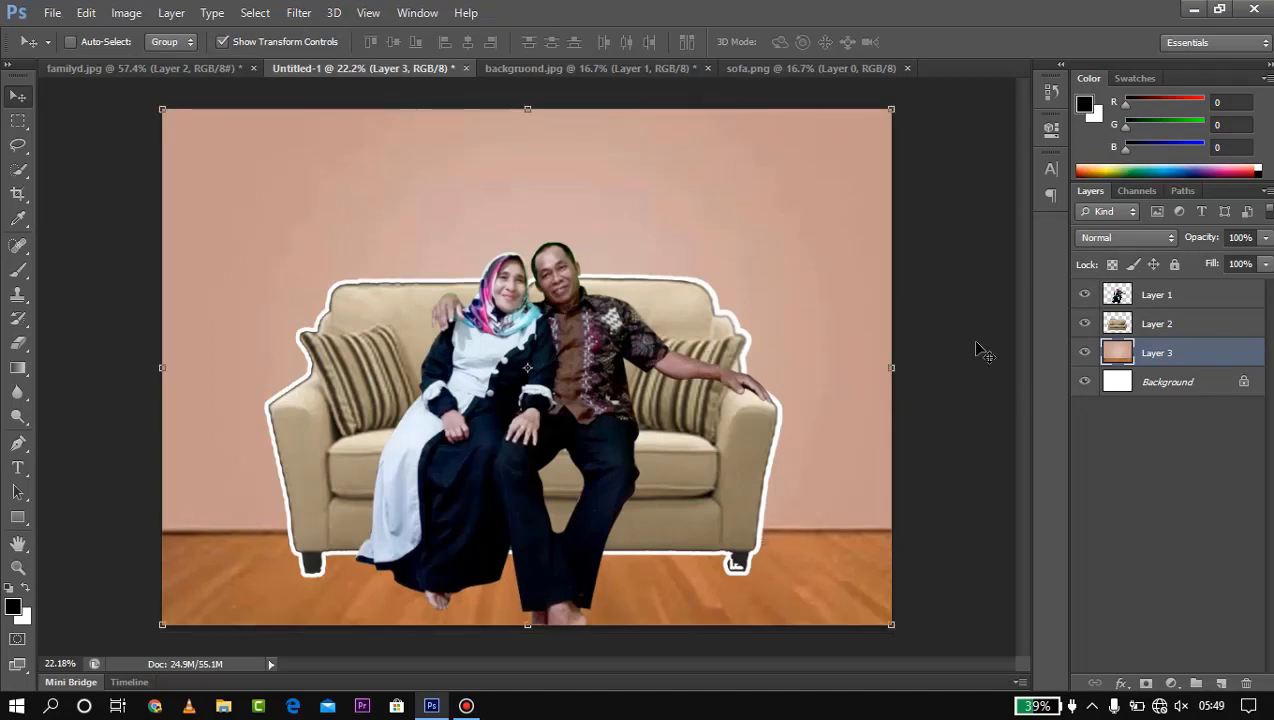
left_click(1175, 327)
left_click(1172, 360)
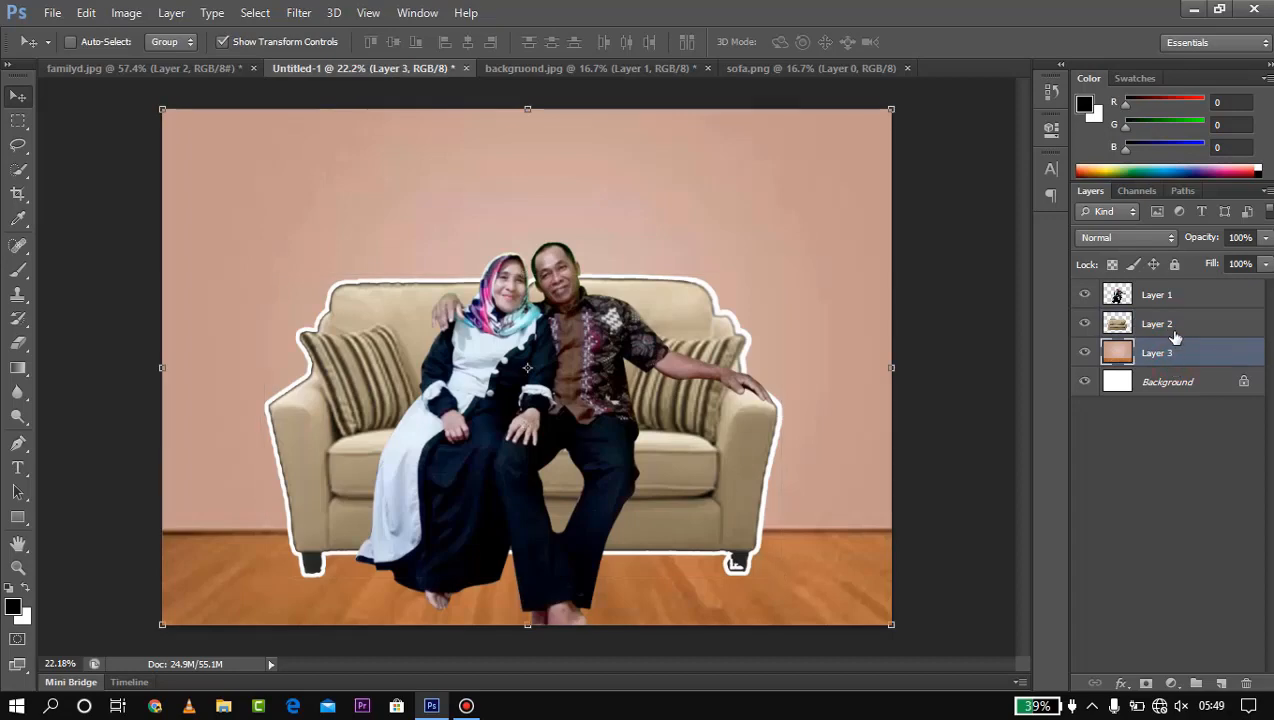
left_click(1172, 325)
left_click(1176, 367)
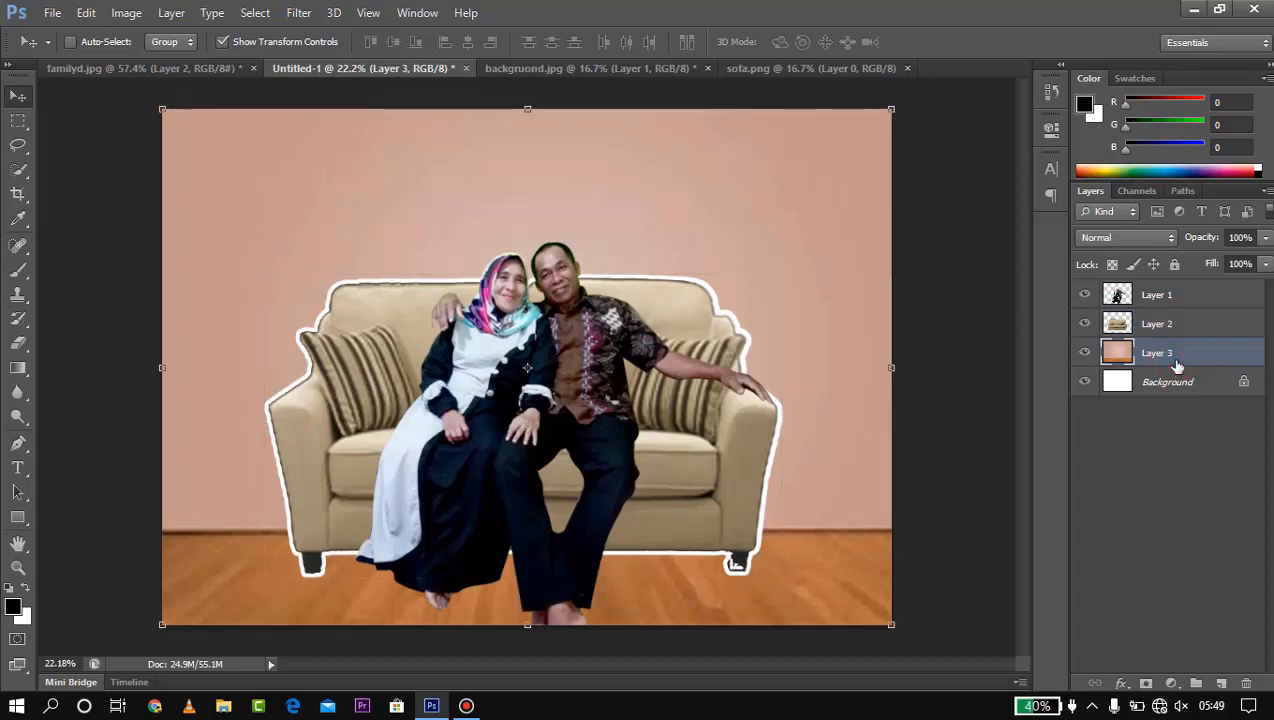
mouse_move(1176, 366)
left_mouse_down()
mouse_move(1181, 324)
mouse_move(1180, 358)
left_mouse_up()
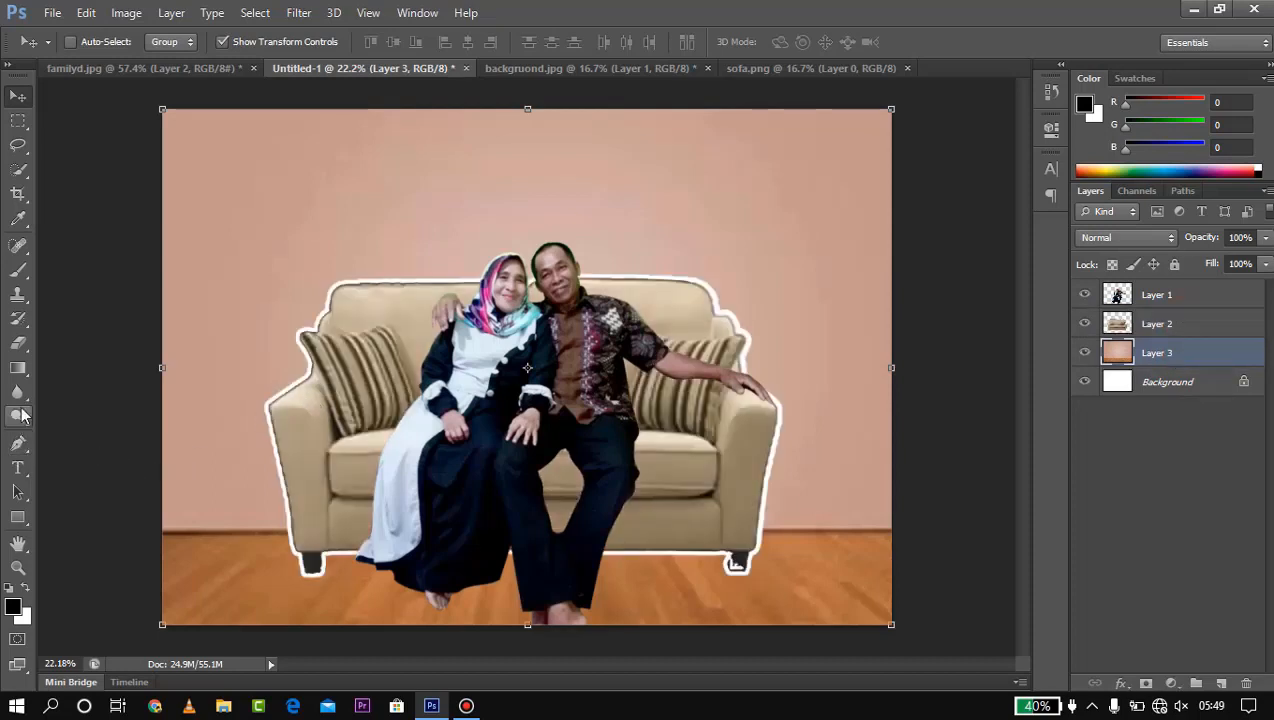
Erase the white outline around the sofa on Layer 2 with the Magic Eraser at tolerance 32
scroll(35, 372, "up", 2)
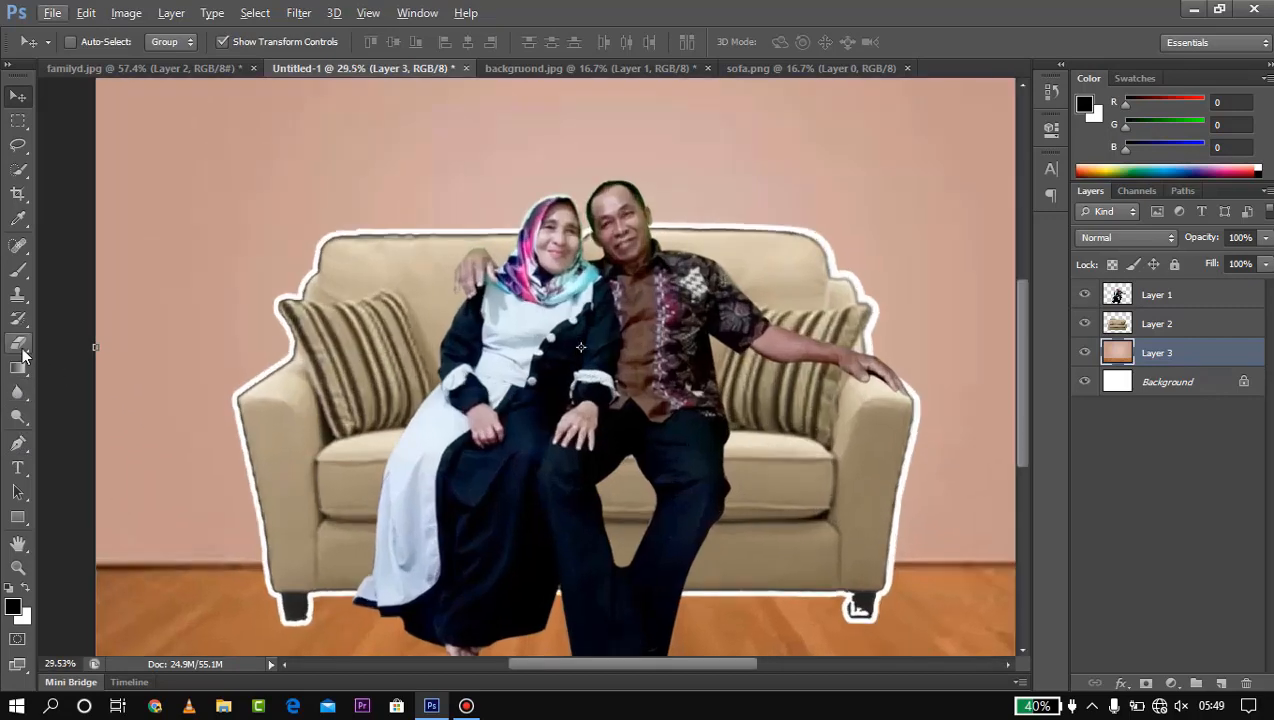
left_click(18, 343)
left_click(112, 378)
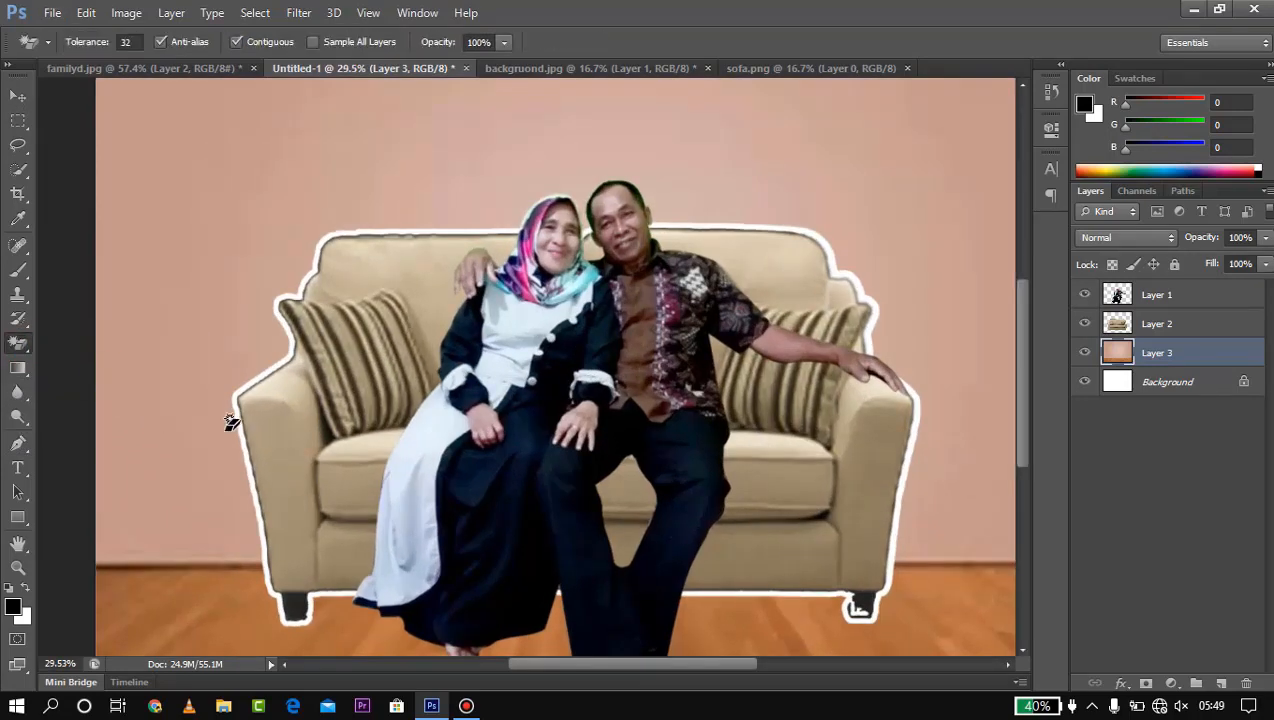
scroll(236, 421, "up", 4)
left_click(1130, 321)
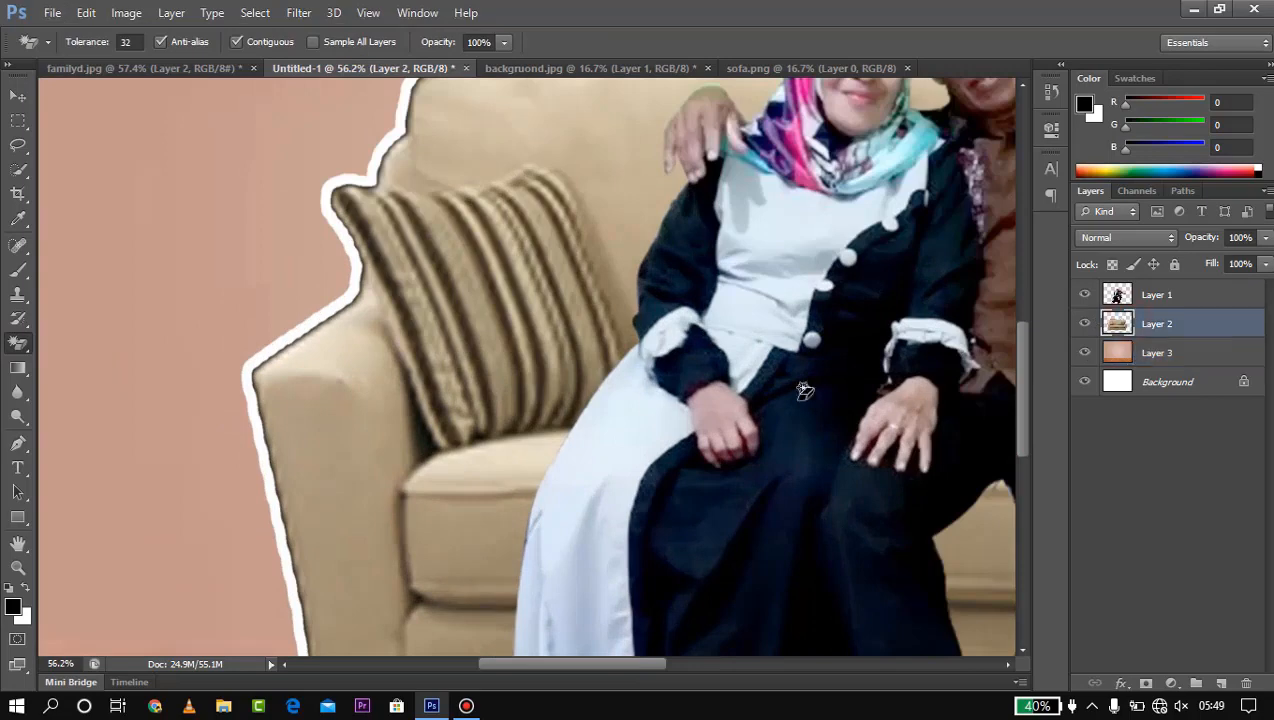
left_click(253, 364)
scroll(250, 365, "down", 5)
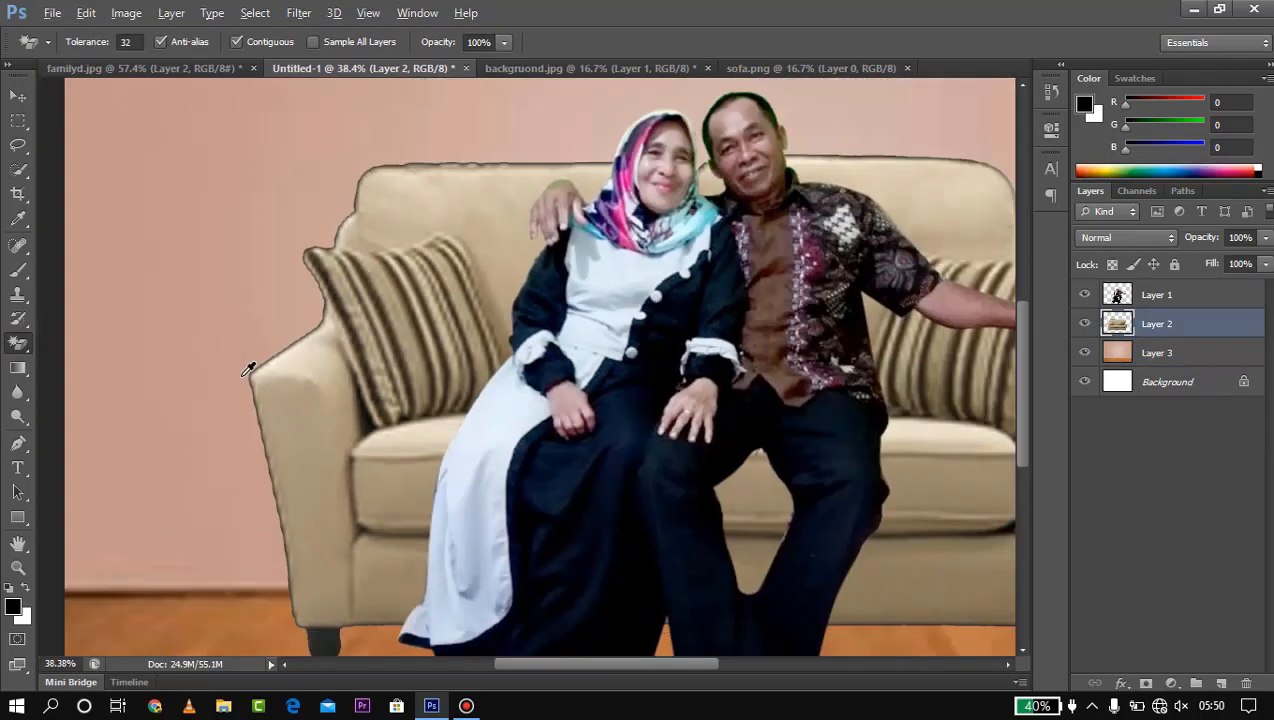
scroll(560, 450, "down", 1)
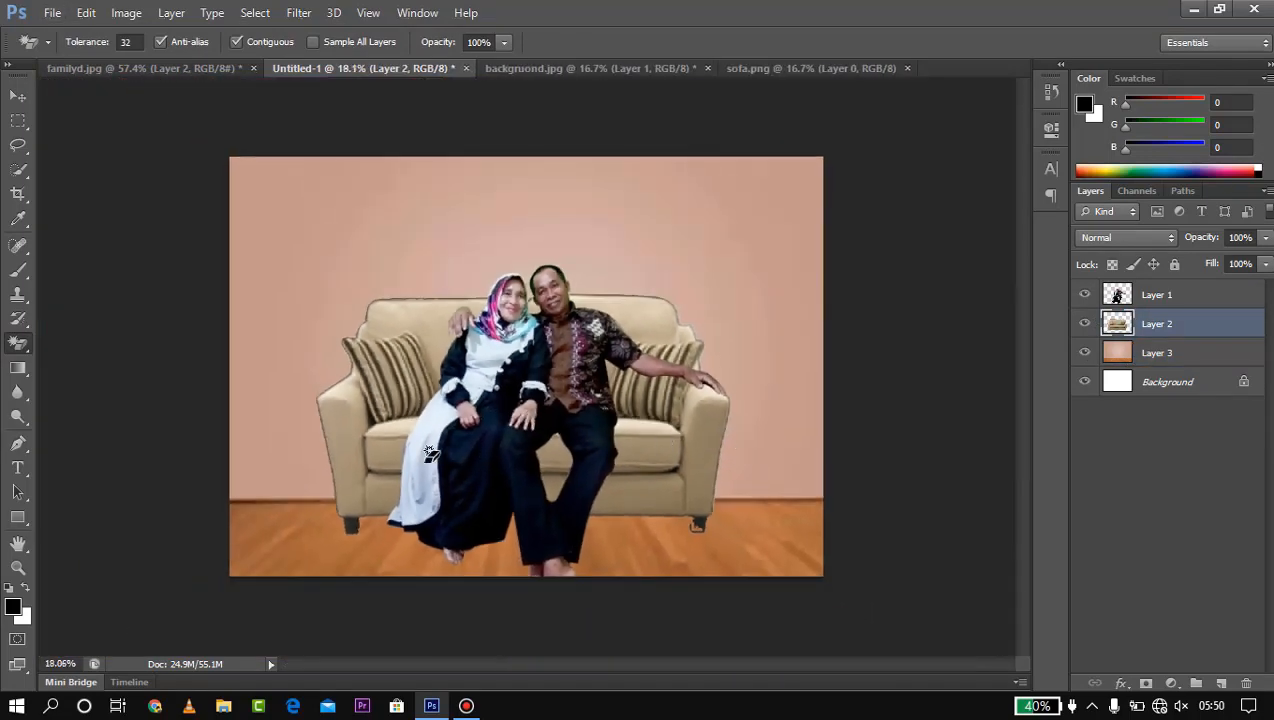
scroll(296, 437, "up", 5)
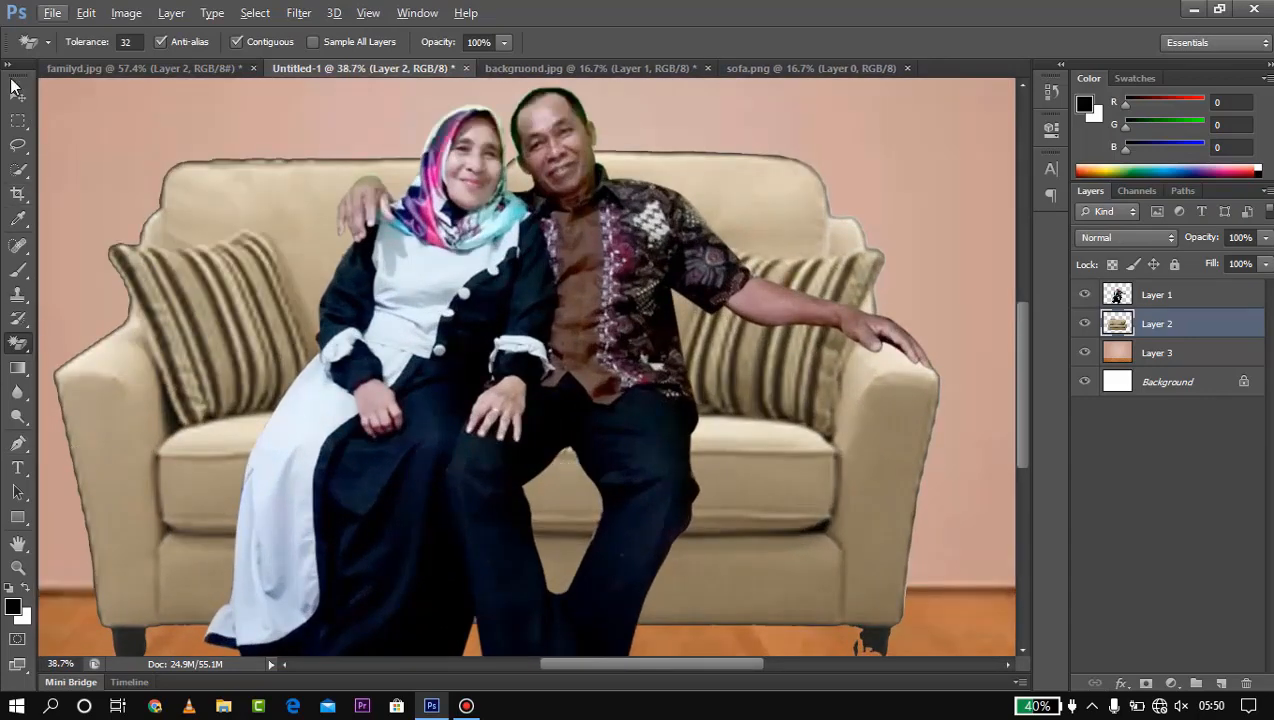
left_click(18, 97)
scroll(583, 247, "down", 7)
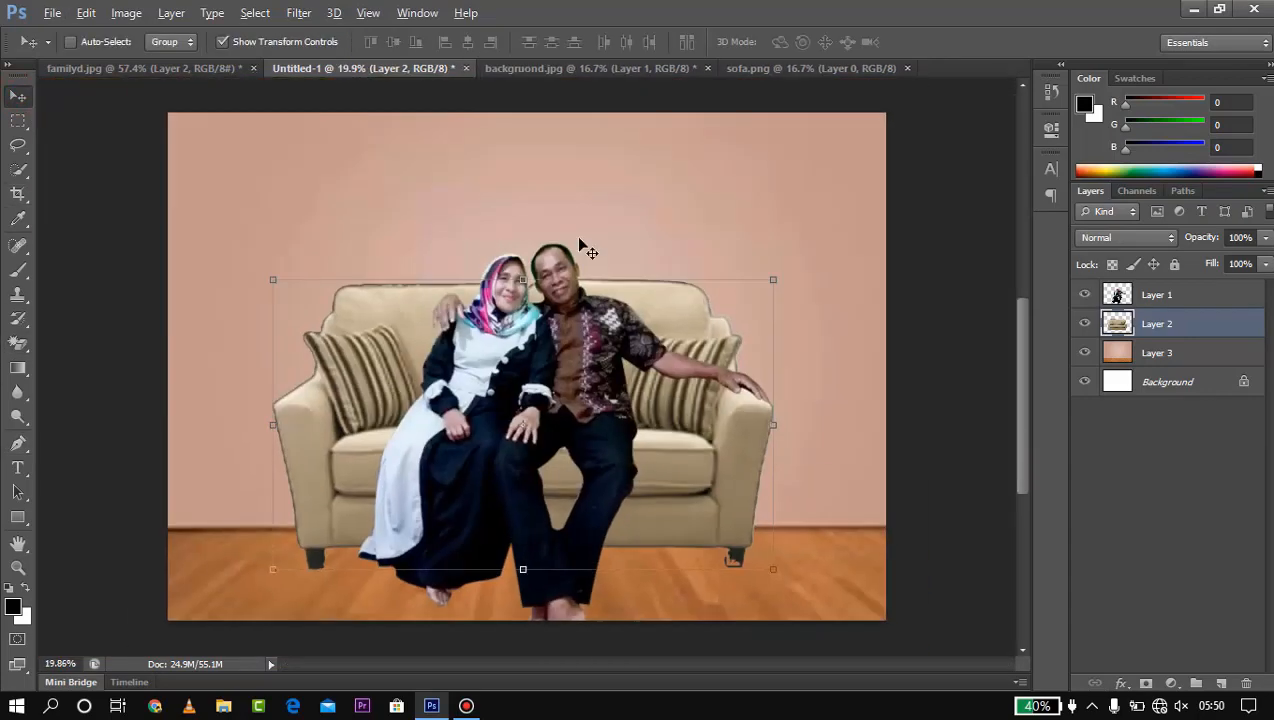
Draw a closed, black-filled shape without stroke over the sofa's damaged right leg, using the Pen tool in Shape mode
left_click(18, 491)
left_click(18, 444)
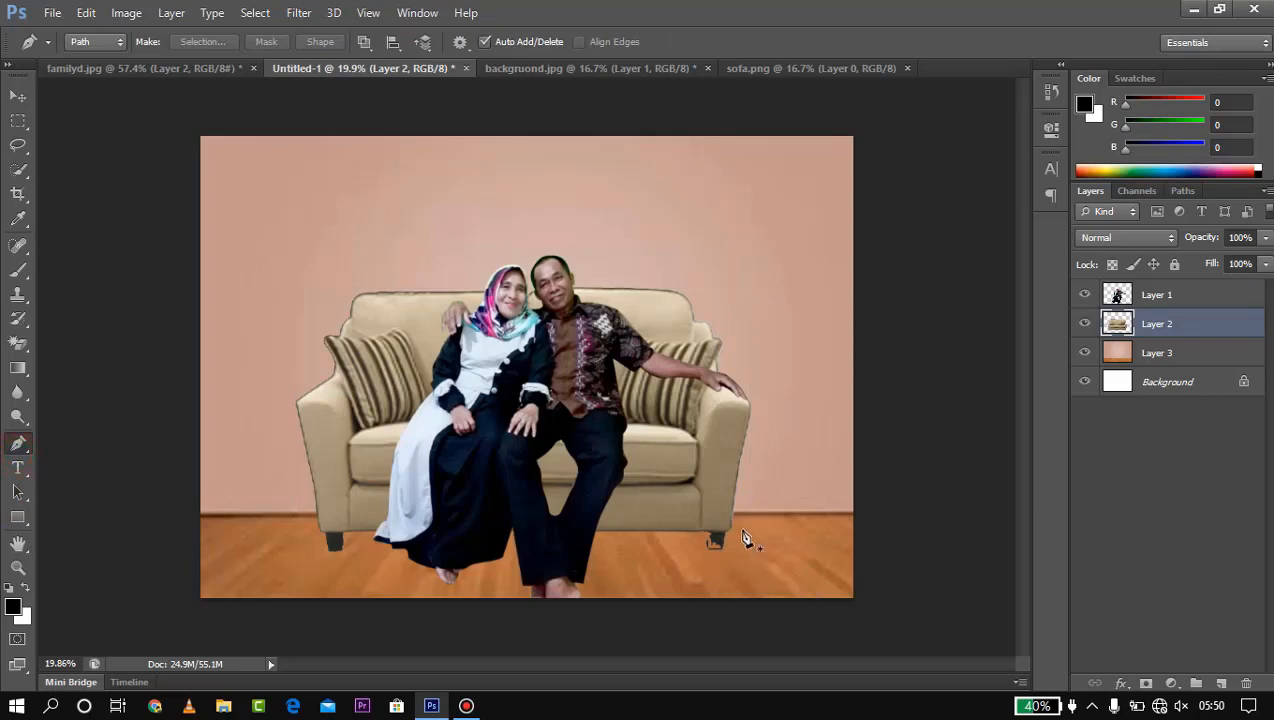
scroll(735, 548, "up", 11)
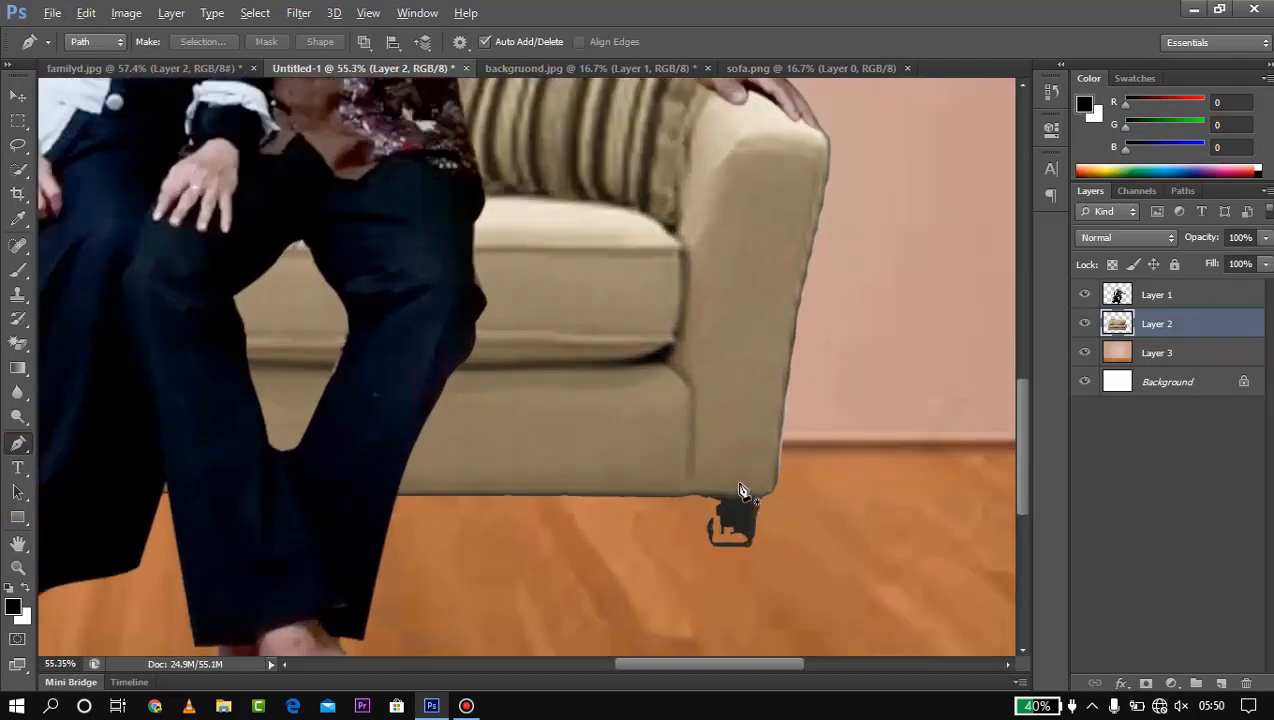
key("alt")
left_click(707, 497)
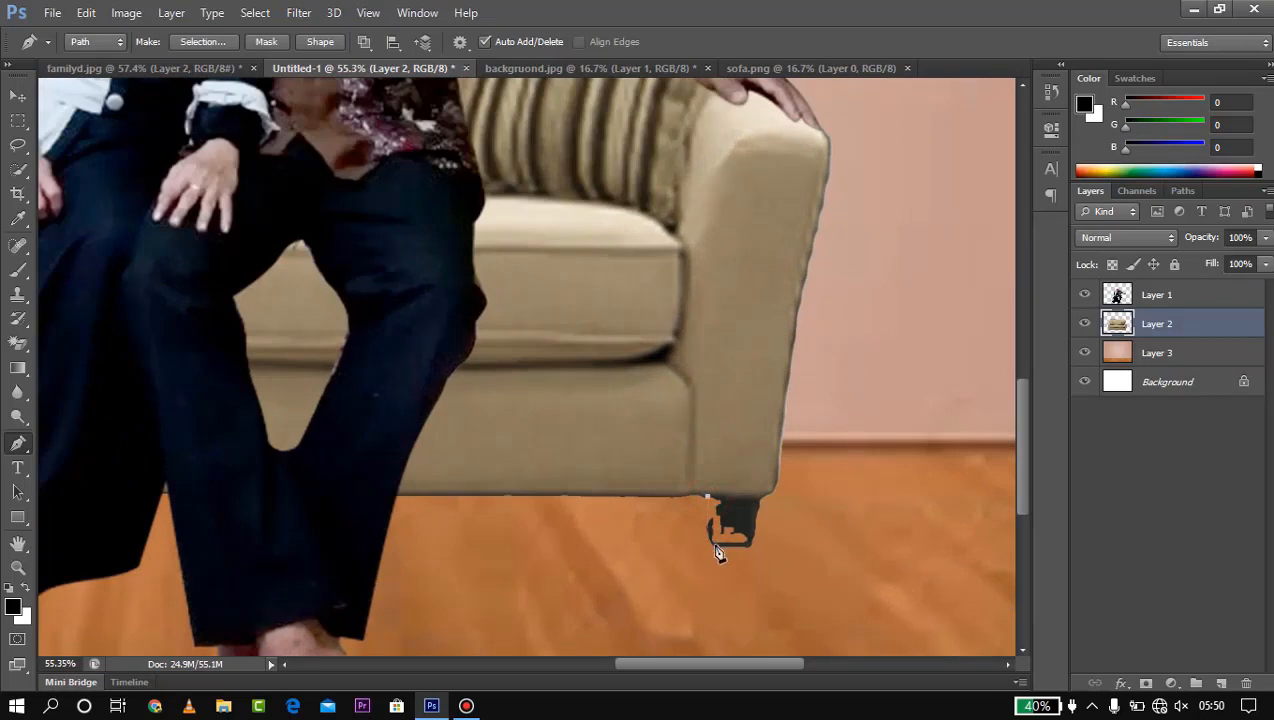
left_click(758, 503)
left_click(100, 42)
left_click(96, 60)
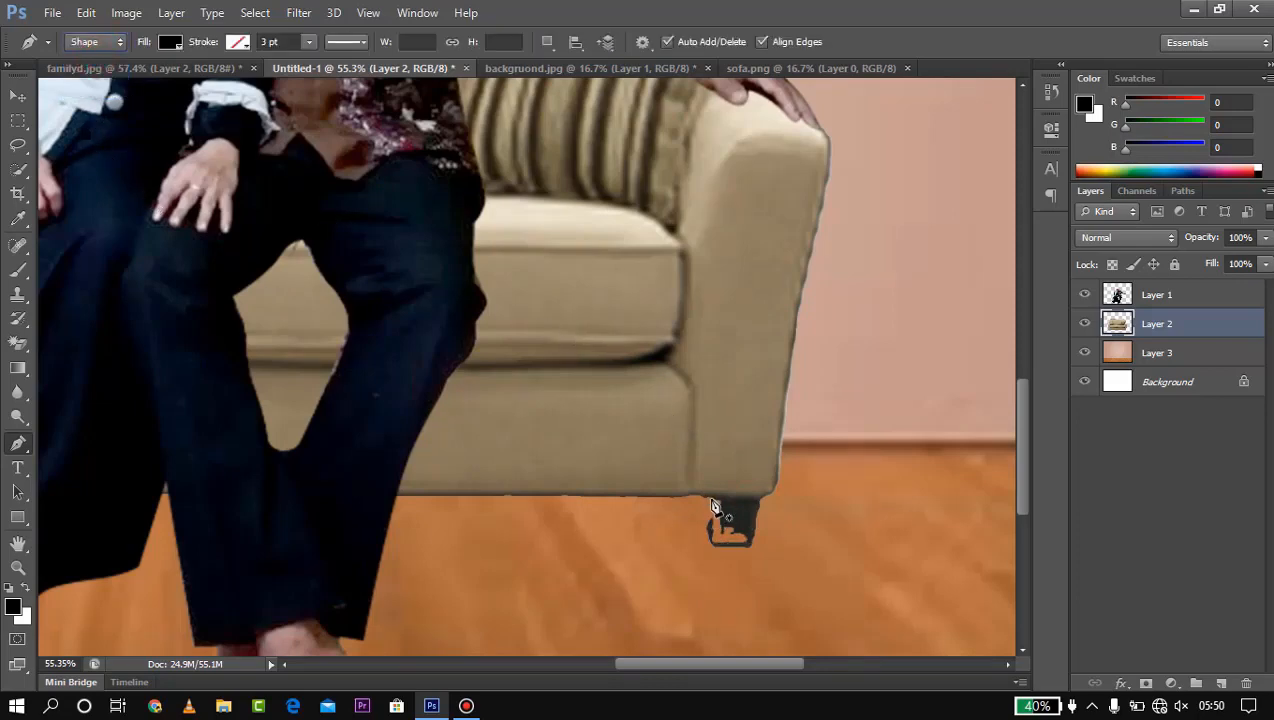
left_click(706, 498)
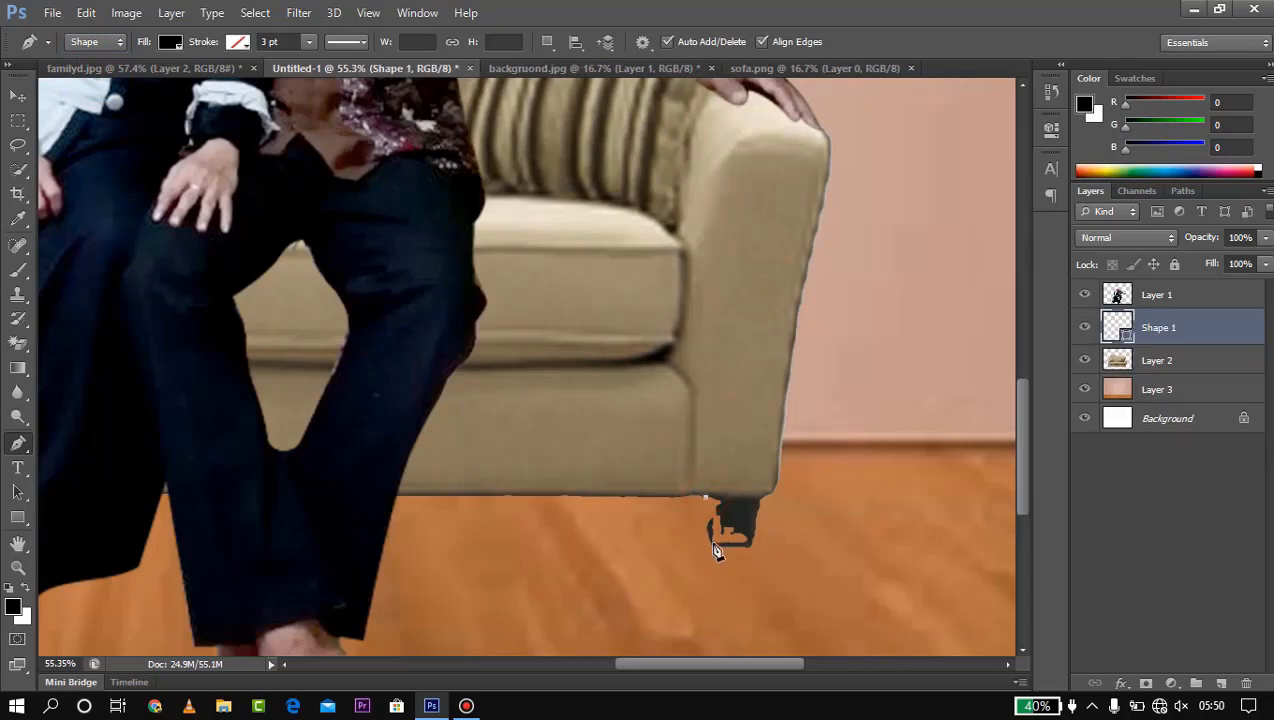
left_click(716, 549)
left_click(753, 547)
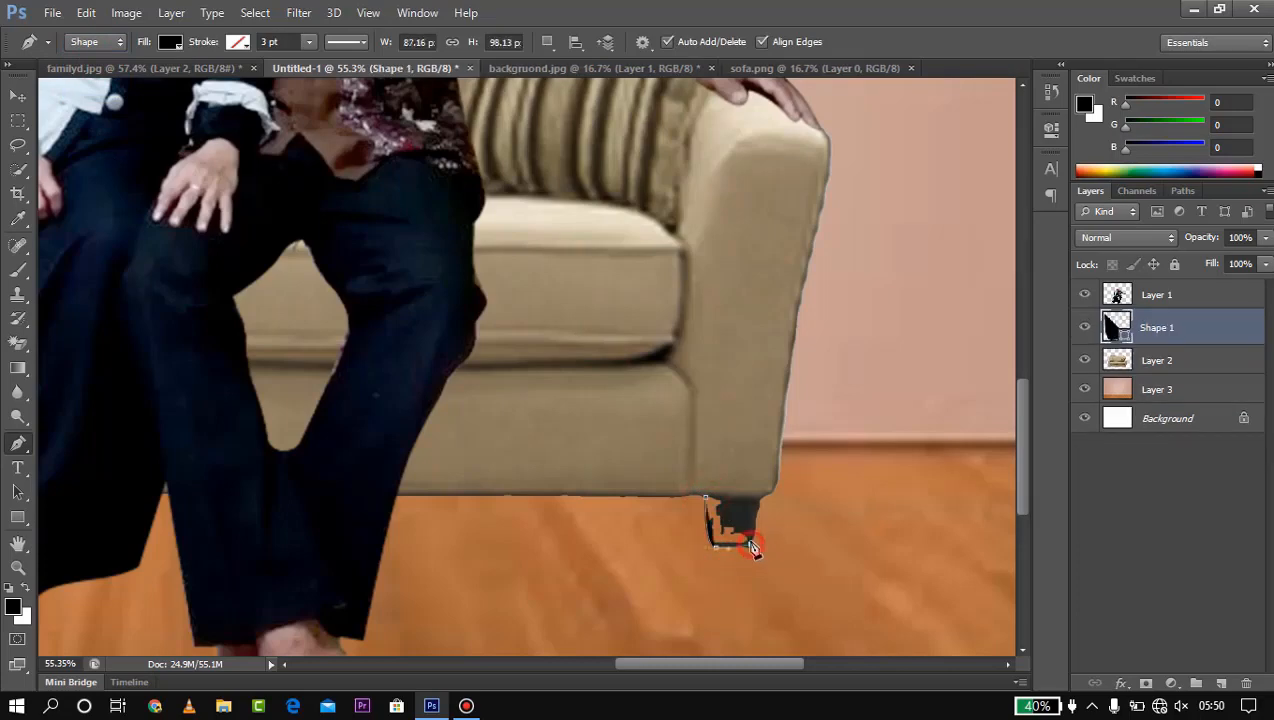
left_click(758, 501)
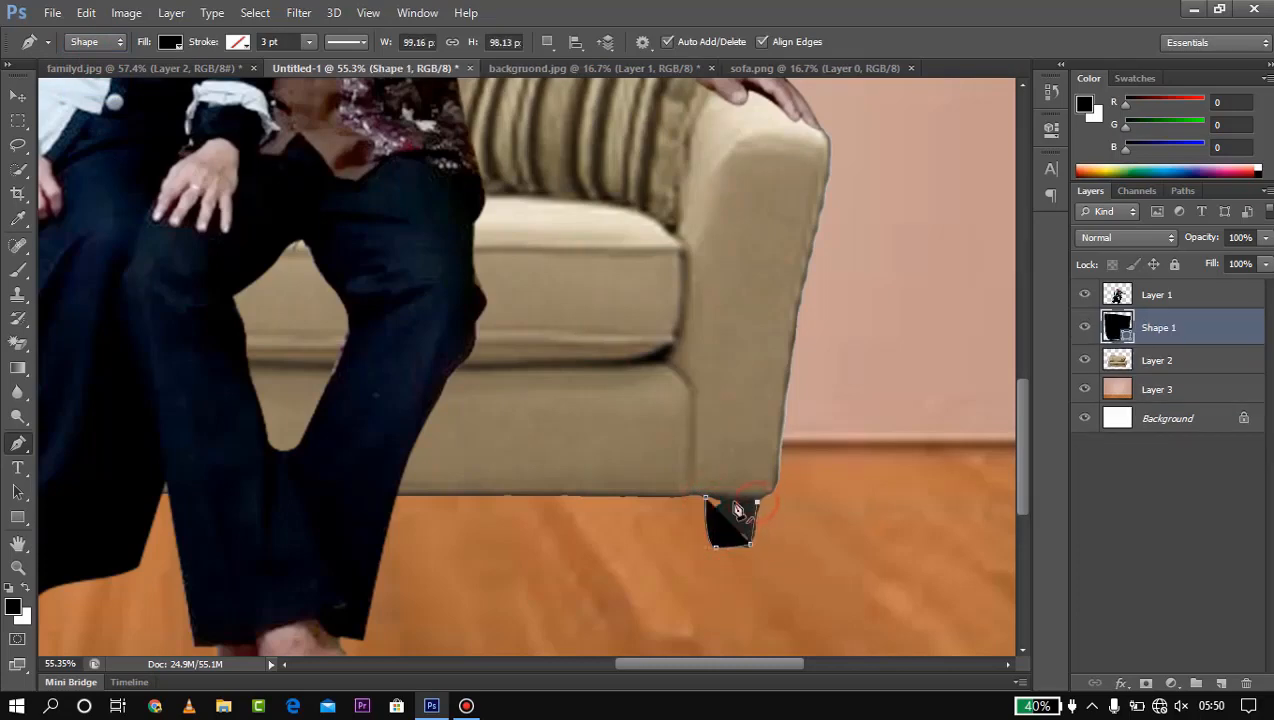
left_click(703, 500)
Recolour the new leg shape with the dark grey sampled from the sofa's left leg and merge it with the sofa's Layer 2
scroll(461, 412, "down", 5)
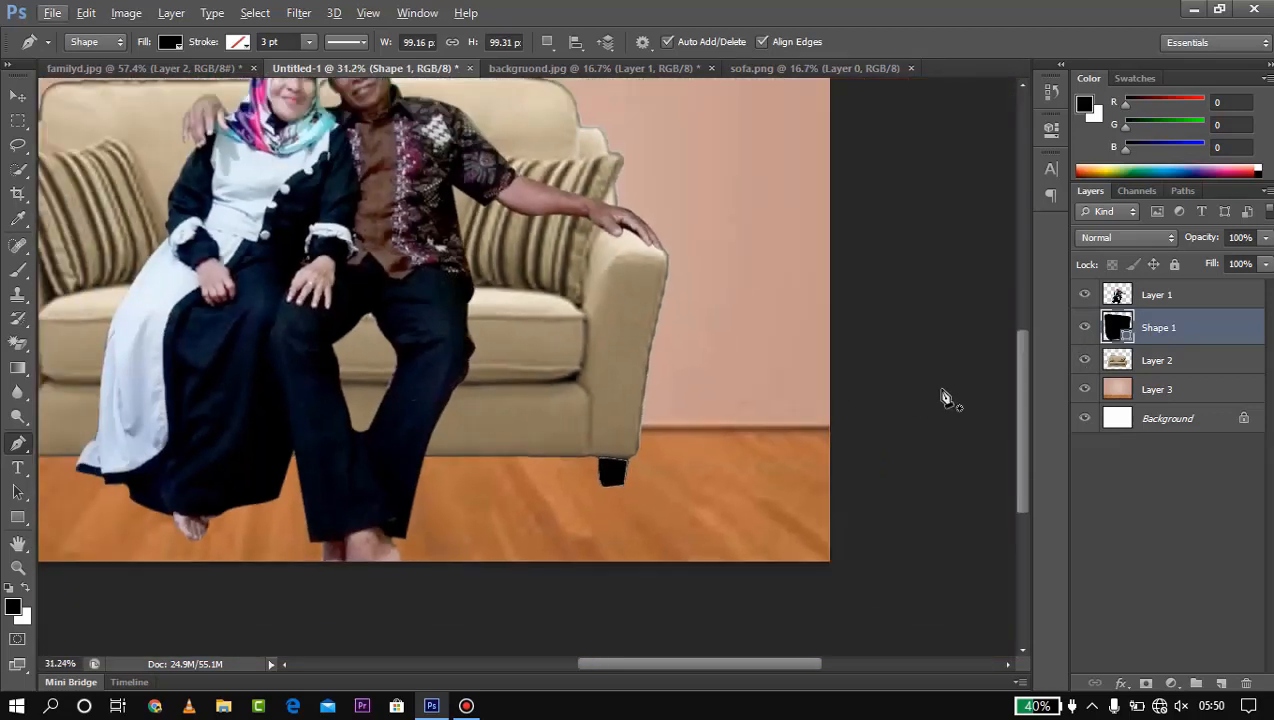
left_click_drag(606, 378, 777, 348)
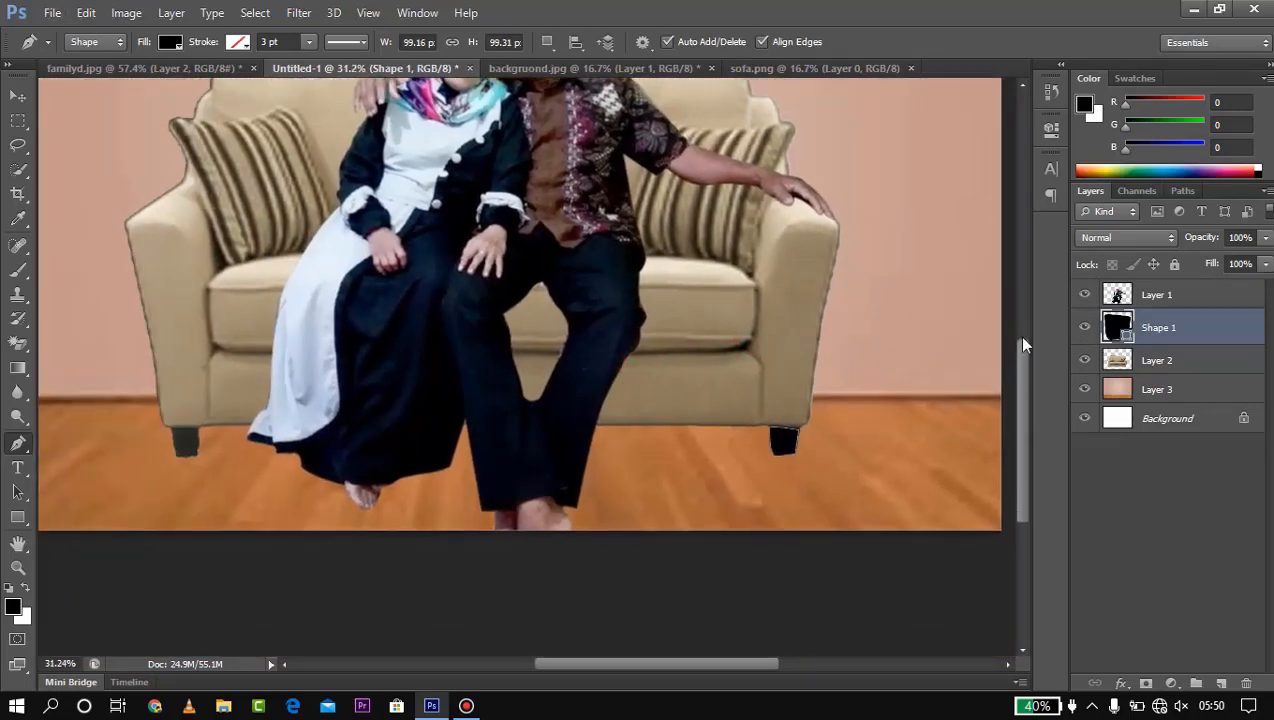
double_click(1124, 327)
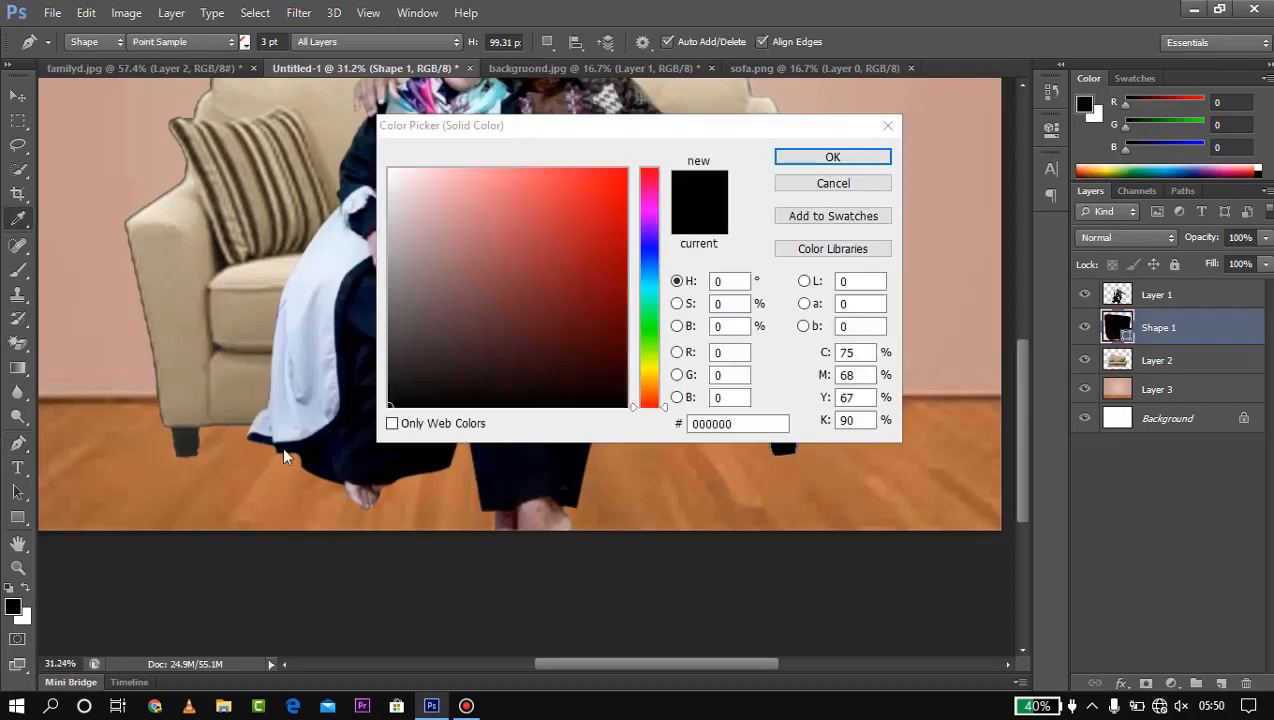
left_click(188, 444)
left_click(800, 159)
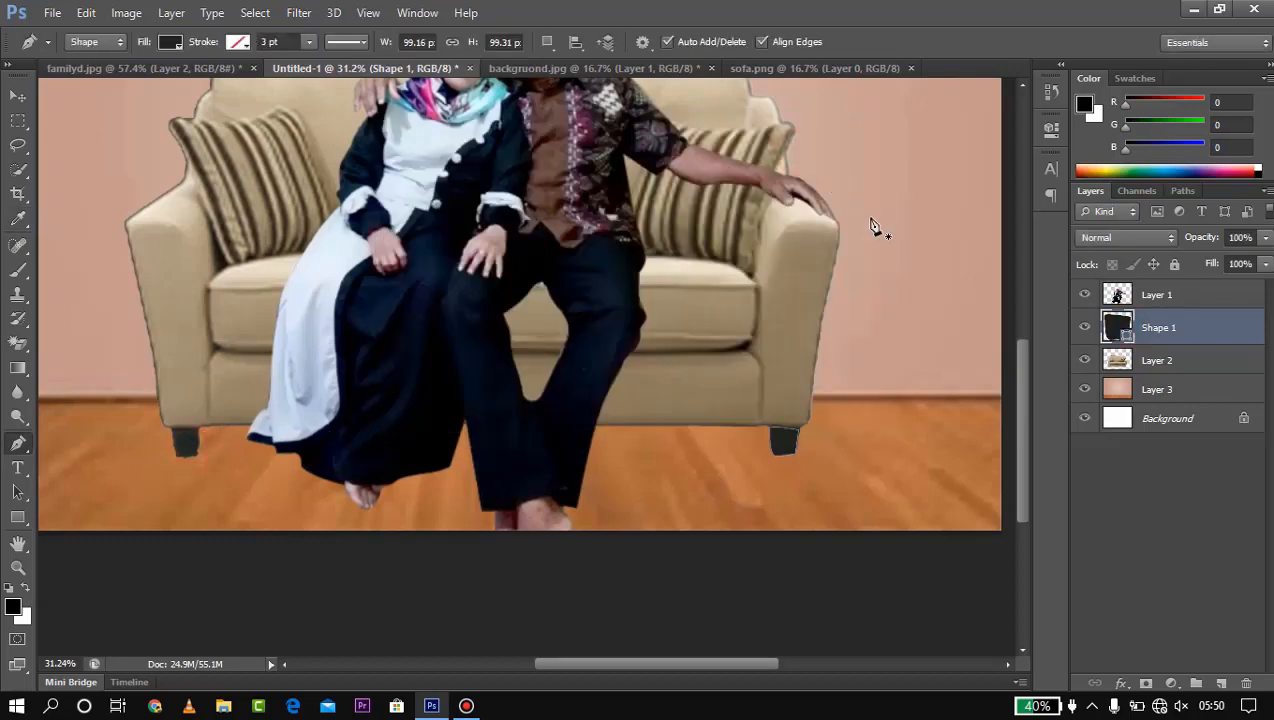
left_click(1151, 356, "shift")
key("ctrl+e")
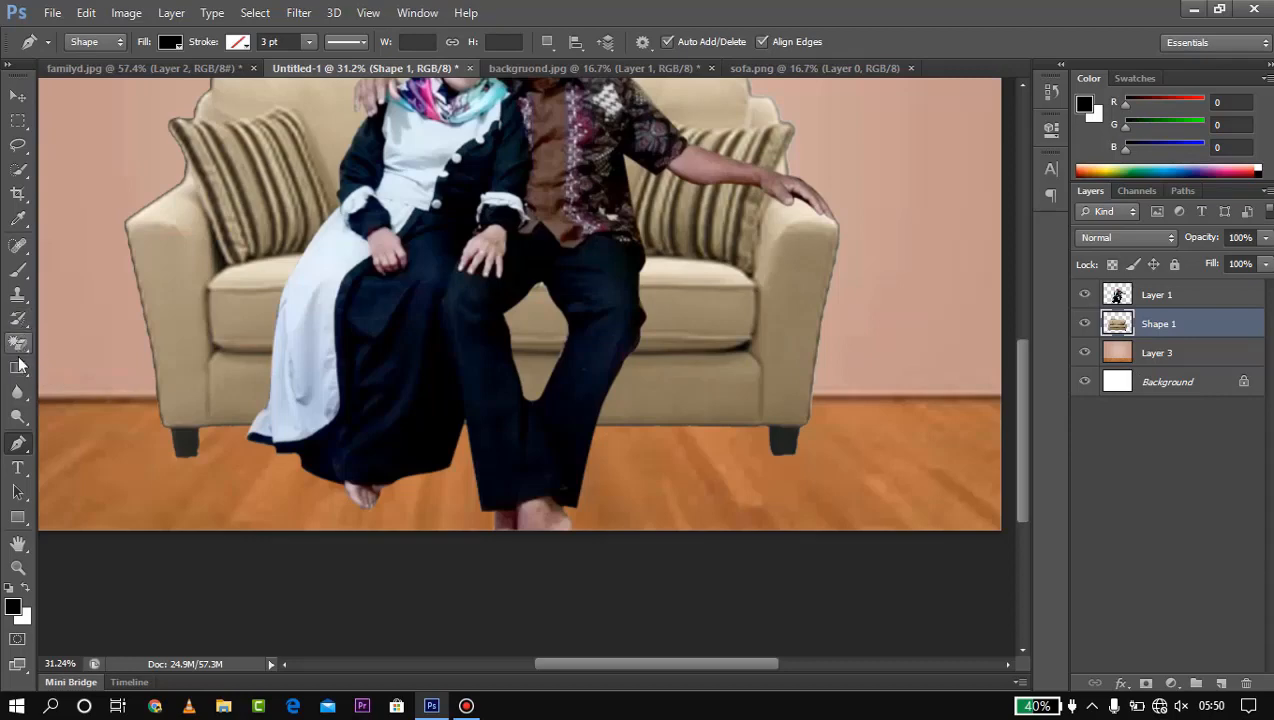
Blur the sofa's lower-left edge and left leg with the Blur tool at 50% strength, enlarging the brush to 25
left_click(17, 396)
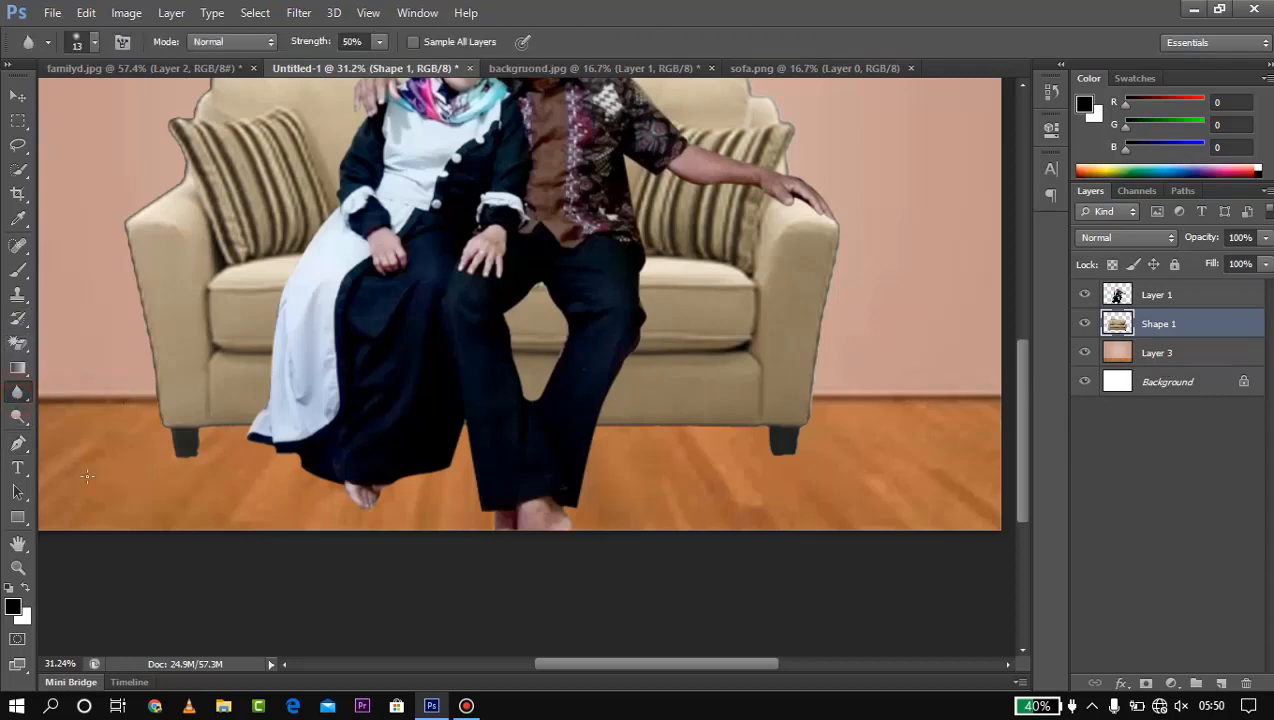
scroll(87, 476, "up", 6)
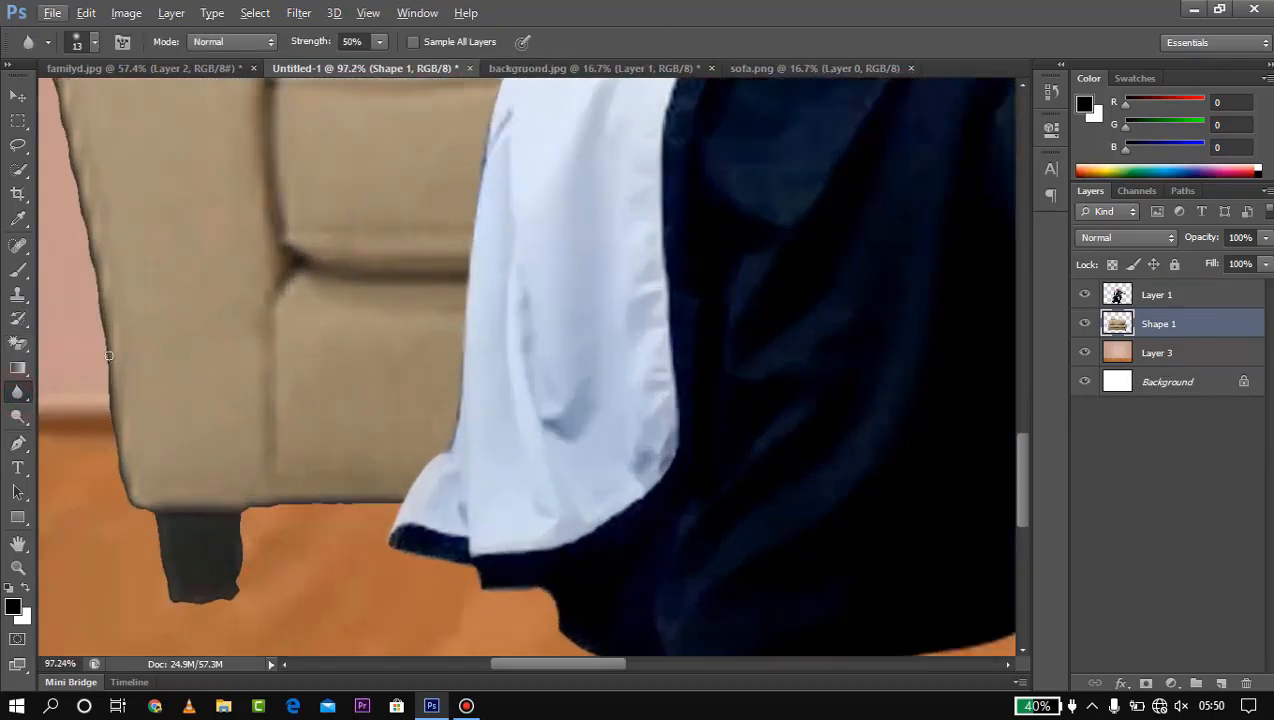
left_click_drag(106, 339, 108, 397)
mouse_move(116, 456)
left_mouse_down()
mouse_move(113, 423)
mouse_move(136, 511)
mouse_move(168, 521)
mouse_move(151, 563)
mouse_move(161, 538)
mouse_move(175, 607)
mouse_move(165, 579)
mouse_move(208, 600)
mouse_move(173, 613)
left_mouse_up()
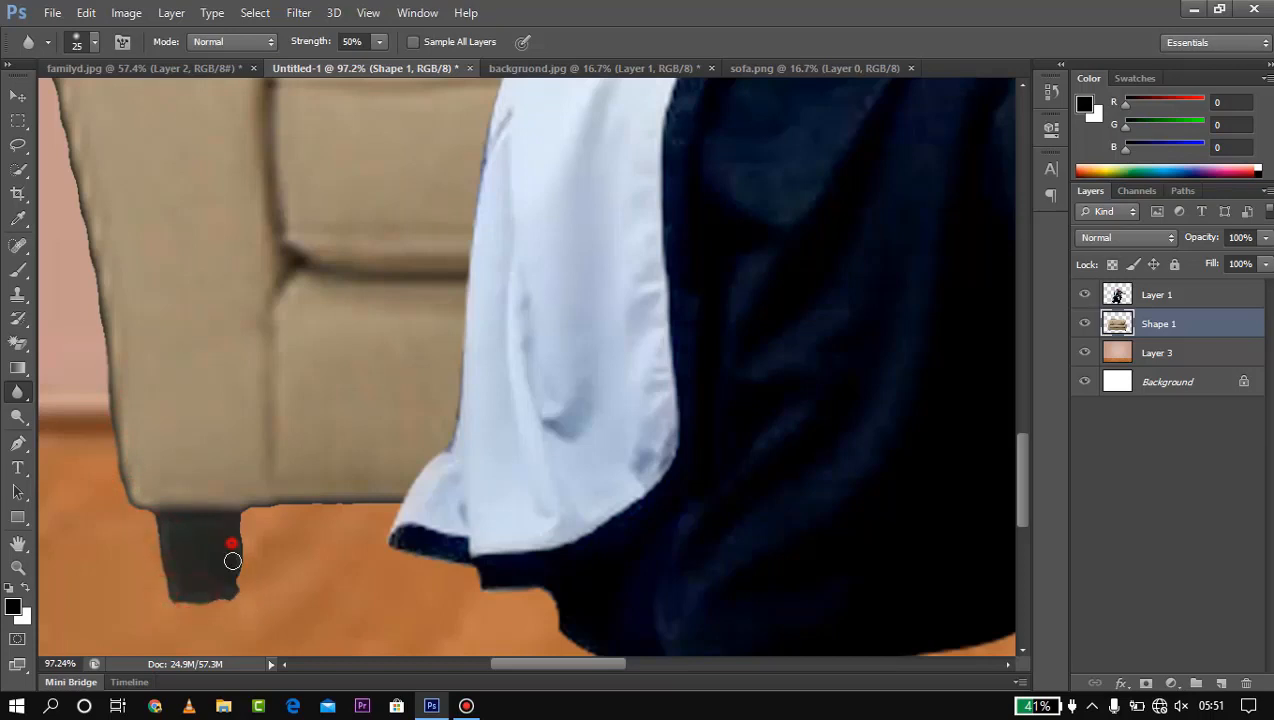
mouse_move(232, 561)
left_mouse_down()
mouse_move(236, 526)
mouse_move(247, 577)
mouse_move(243, 545)
left_mouse_up()
Blur the outline of the sofa's left arm, striped cushion and left backrest corner at 50% strength
left_click_drag(137, 313, 341, 455)
left_click_drag(245, 160, 374, 628)
mouse_move(330, 321)
left_mouse_down()
mouse_move(356, 355)
mouse_move(350, 300)
left_mouse_up()
left_click_drag(525, 190, 375, 445)
left_click_drag(356, 355, 402, 431)
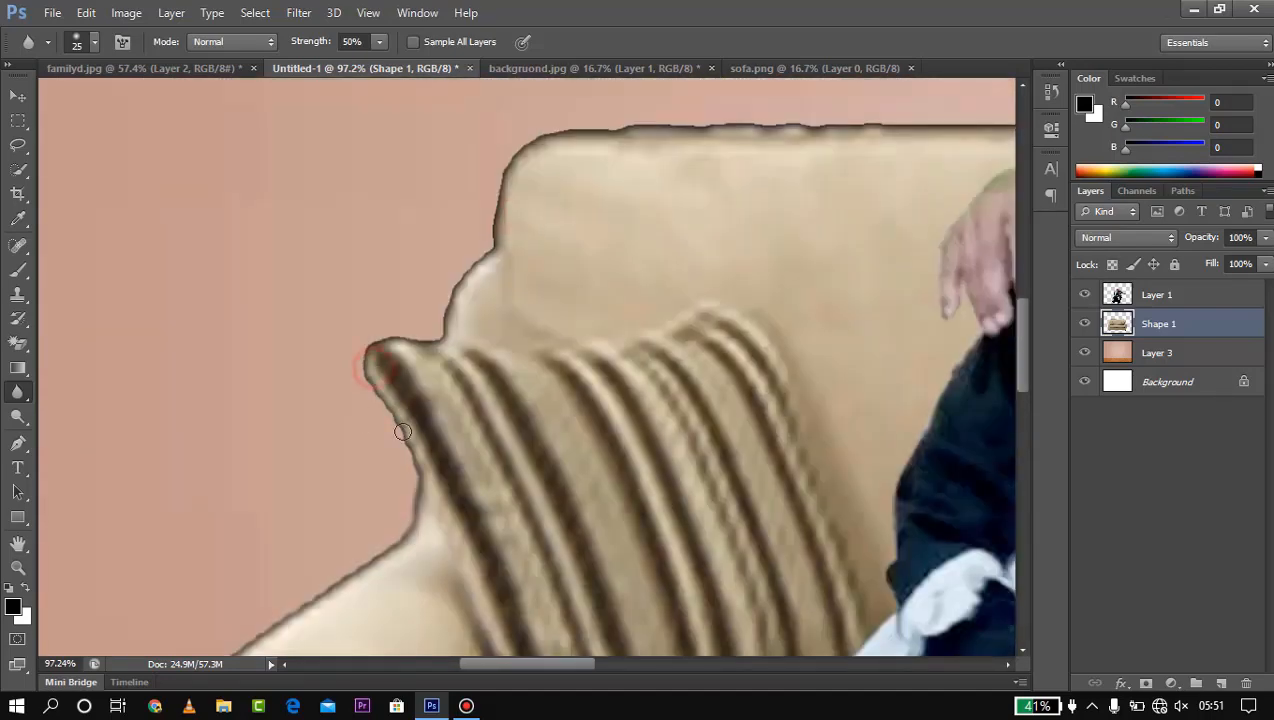
mouse_move(474, 255)
left_mouse_down()
mouse_move(509, 178)
mouse_move(546, 137)
mouse_move(170, 442)
mouse_move(385, 356)
mouse_move(580, 365)
left_mouse_up()
Blur the backrest's upper edge and the outline of the sofa's right side and cushion at 50% strength
left_click_drag(824, 372, 584, 452)
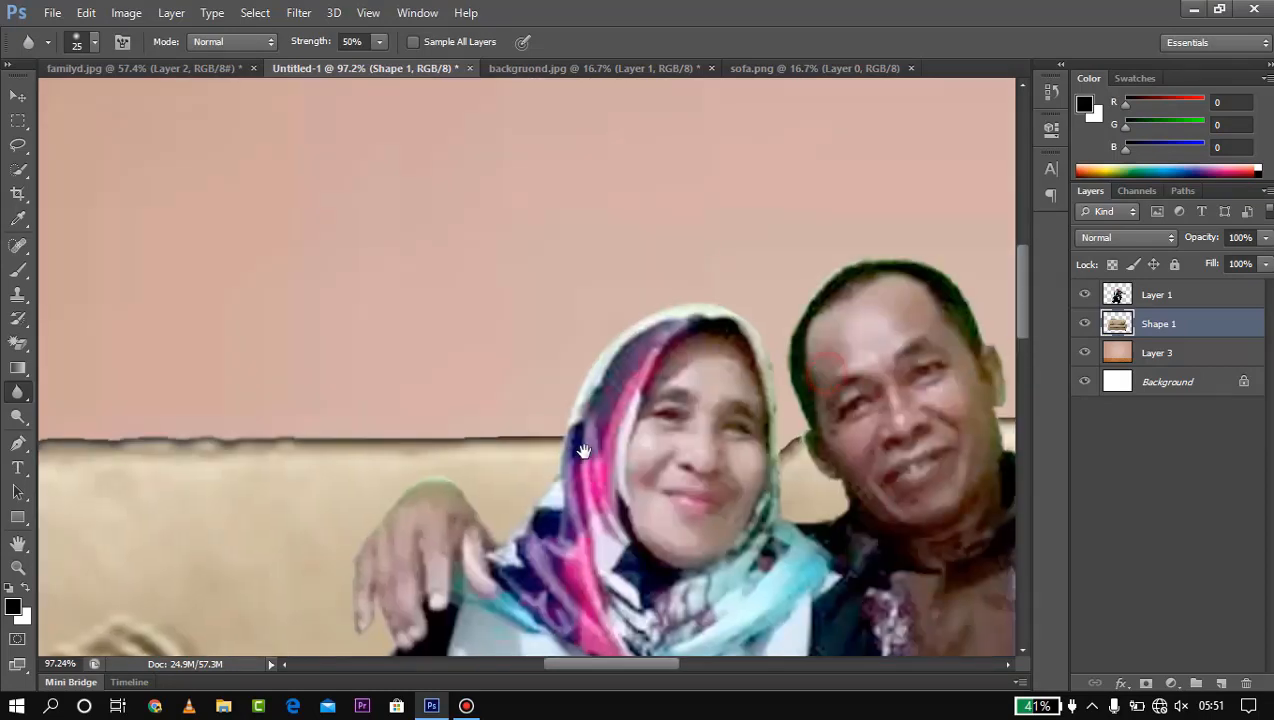
left_click_drag(885, 452, 573, 440)
mouse_move(805, 452)
left_mouse_down()
mouse_move(472, 435)
mouse_move(359, 384)
mouse_move(395, 412)
mouse_move(412, 480)
mouse_move(501, 552)
left_mouse_up()
scroll(498, 412, "down", 6)
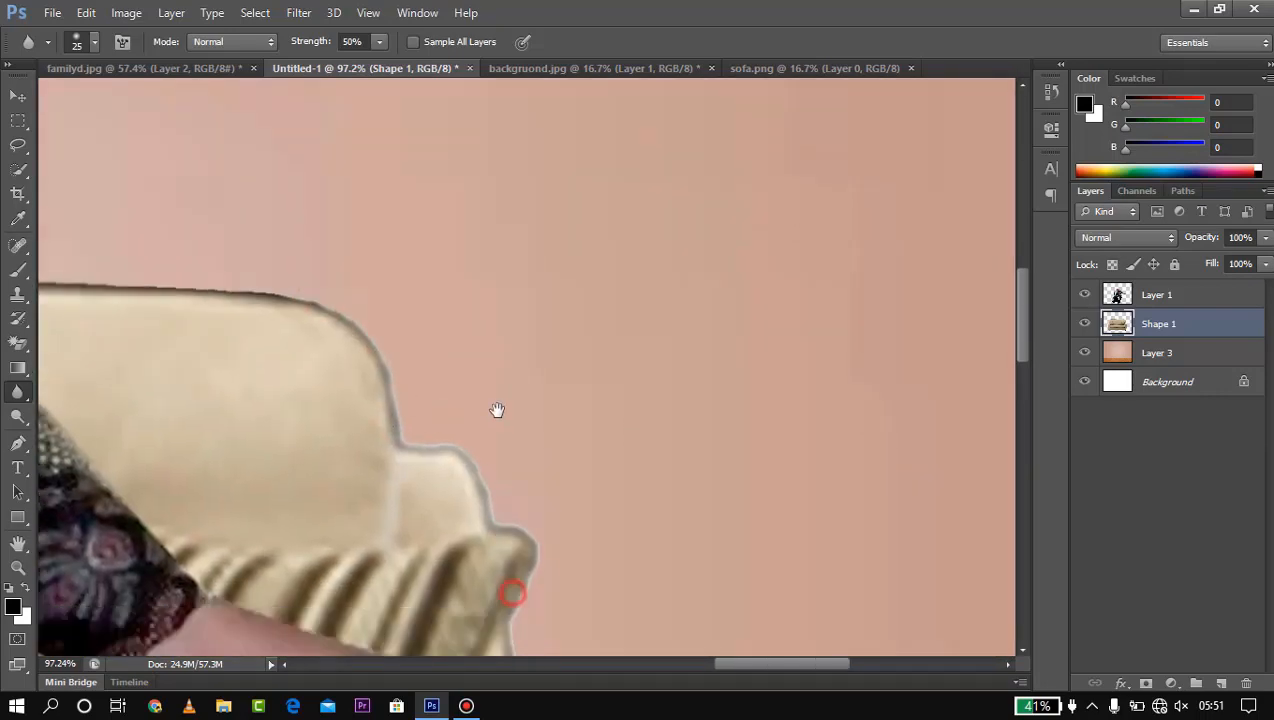
scroll(507, 497, "down", 2)
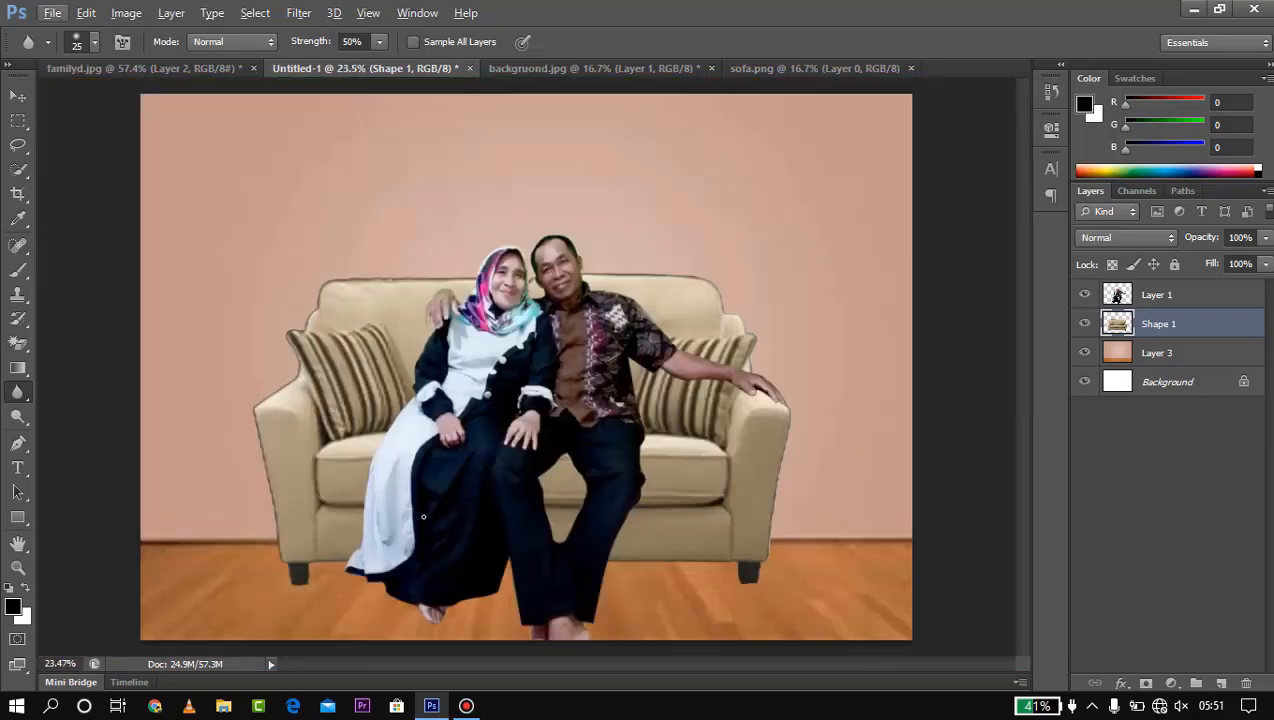
Try to desaturate the woman's dress with the Sponge tool at 50% flow and brush size 65
scroll(189, 403, "up", 1)
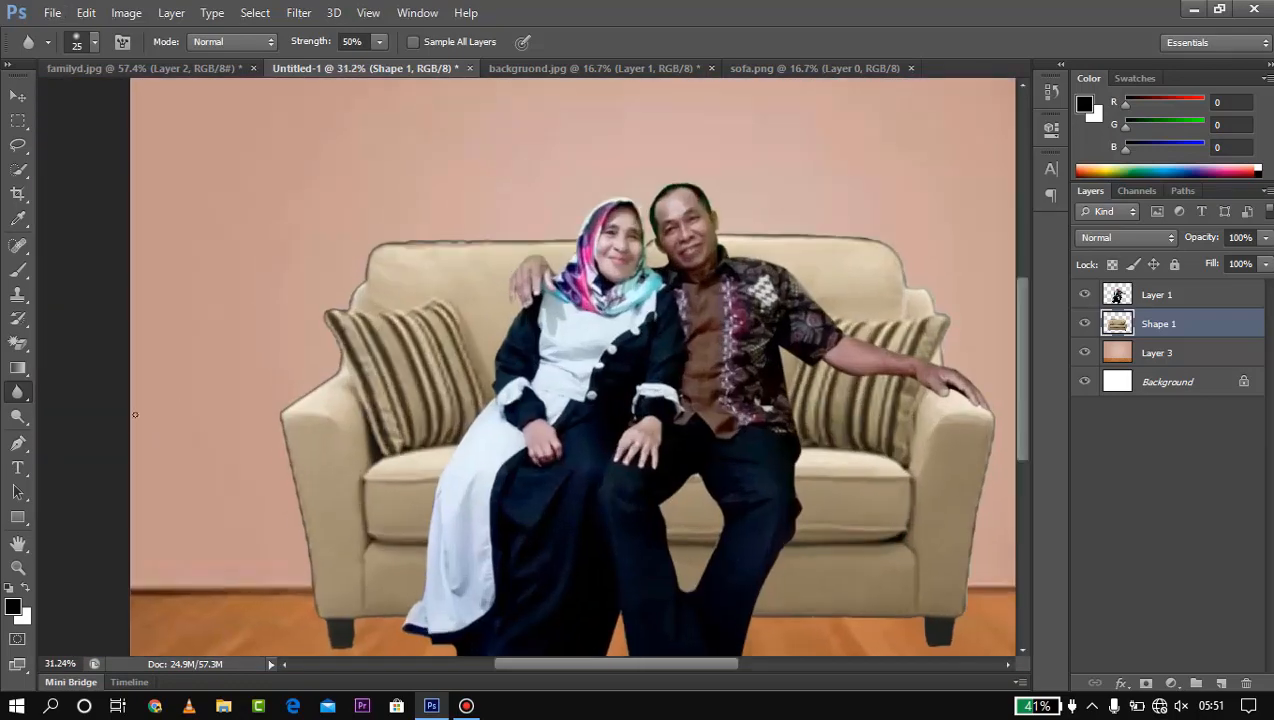
right_click(5, 396)
left_click(5, 396)
left_click(18, 418)
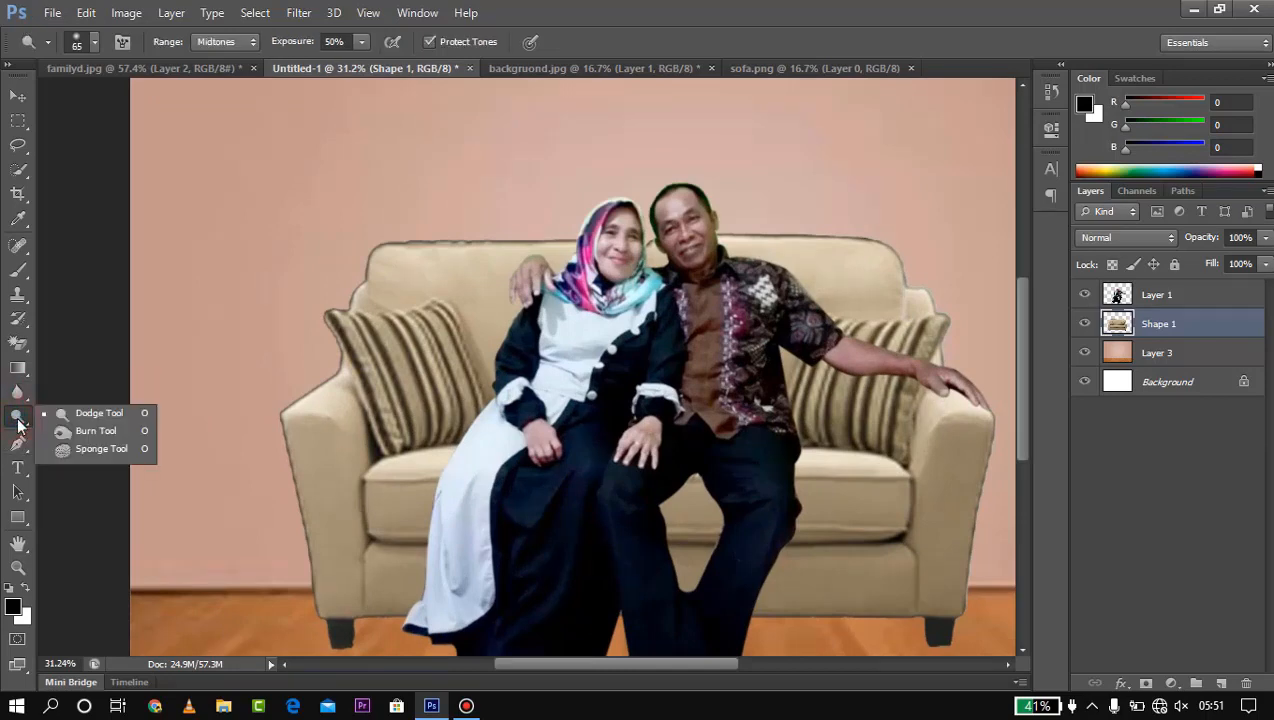
left_click(99, 413)
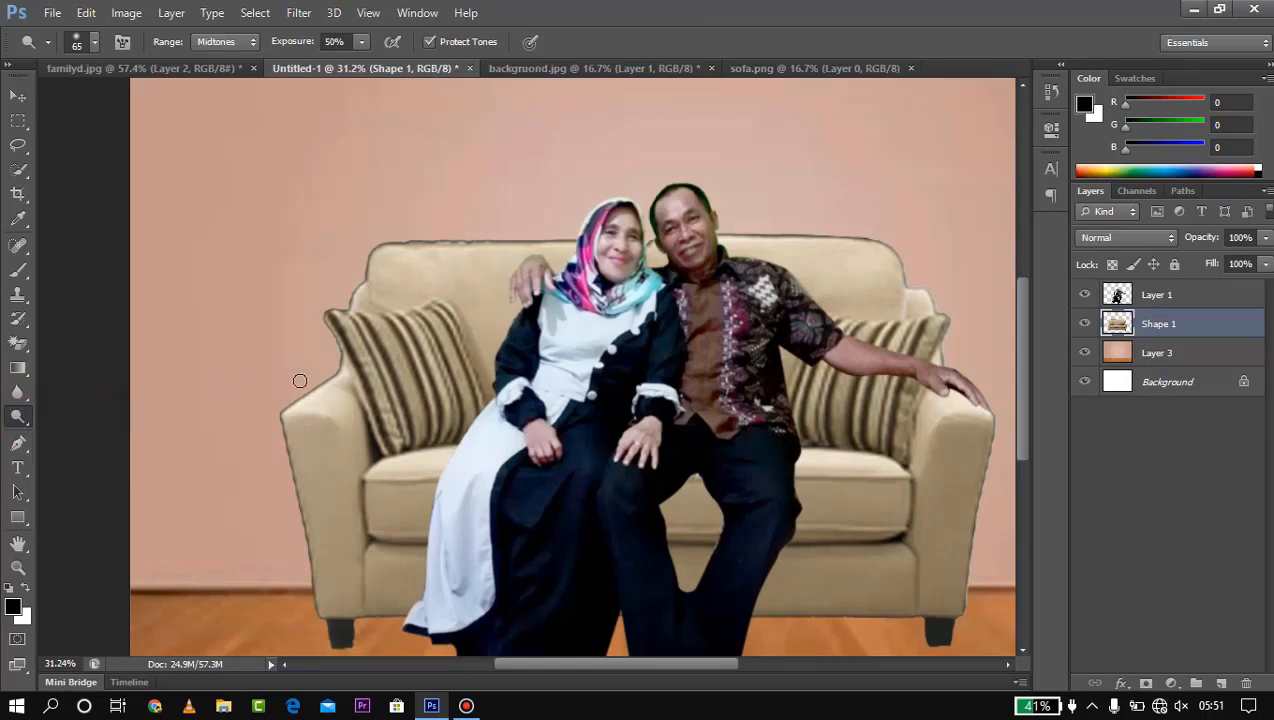
left_click(12, 419)
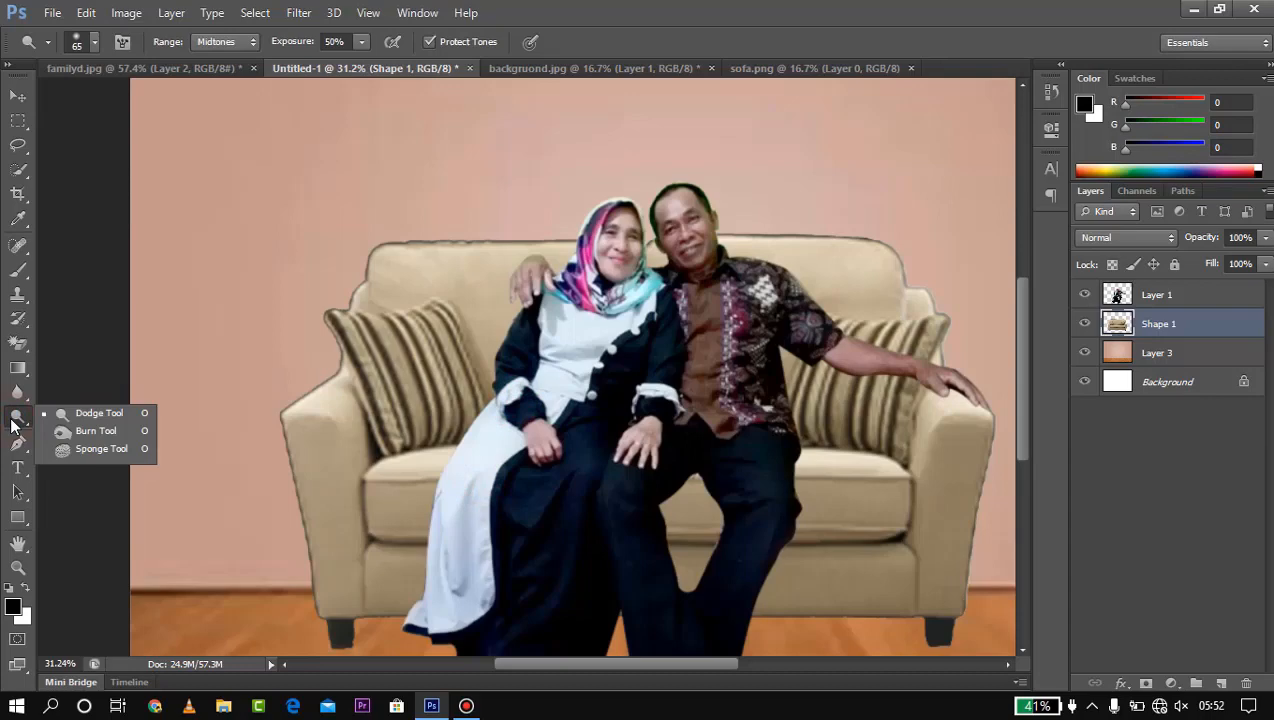
left_click(93, 450)
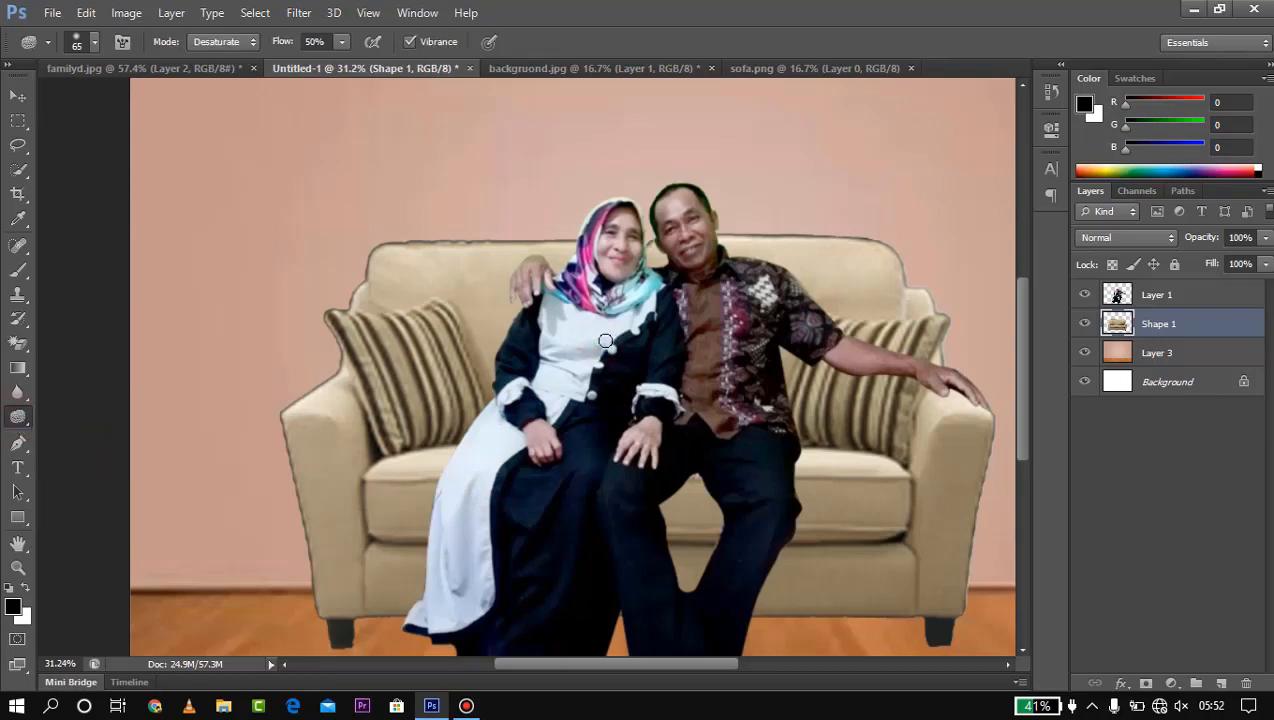
left_click_drag(610, 330, 588, 359)
Try lightening the couple on Layer 1 with the Dodge tool set to Midtones at 50% exposure, and undo the strokes
scroll(588, 359, "up", 5)
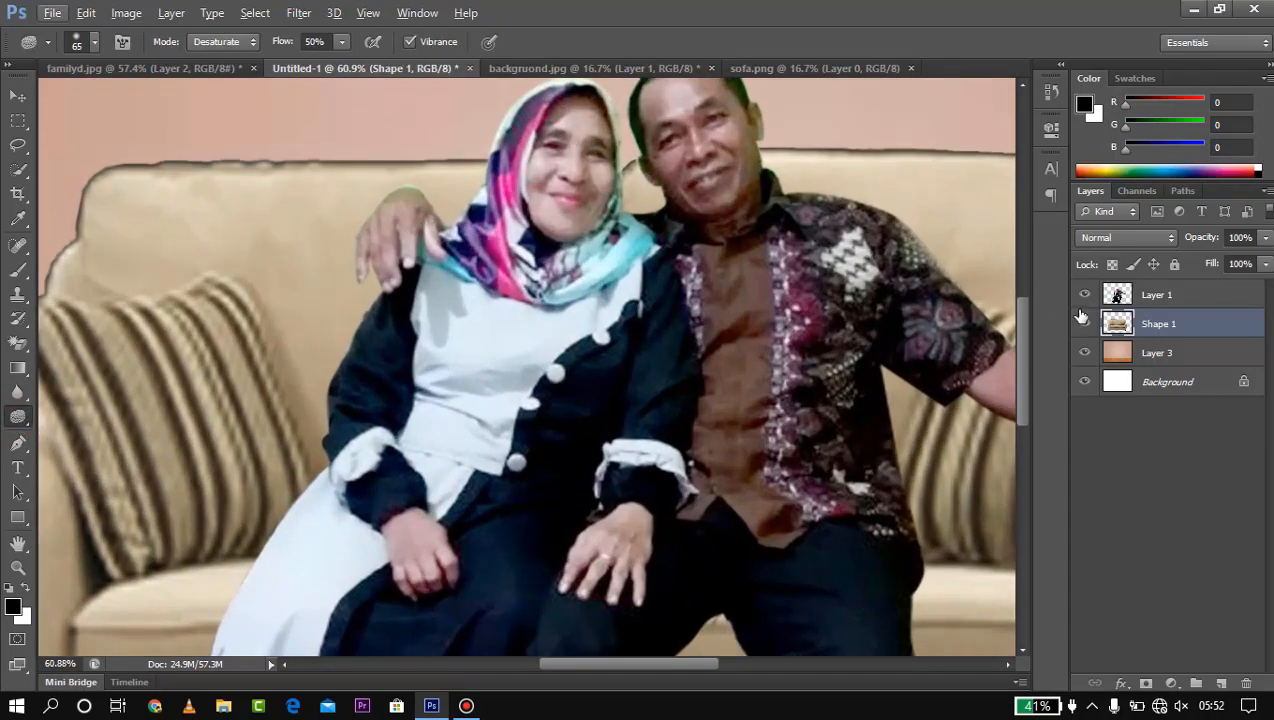
left_click(1111, 296)
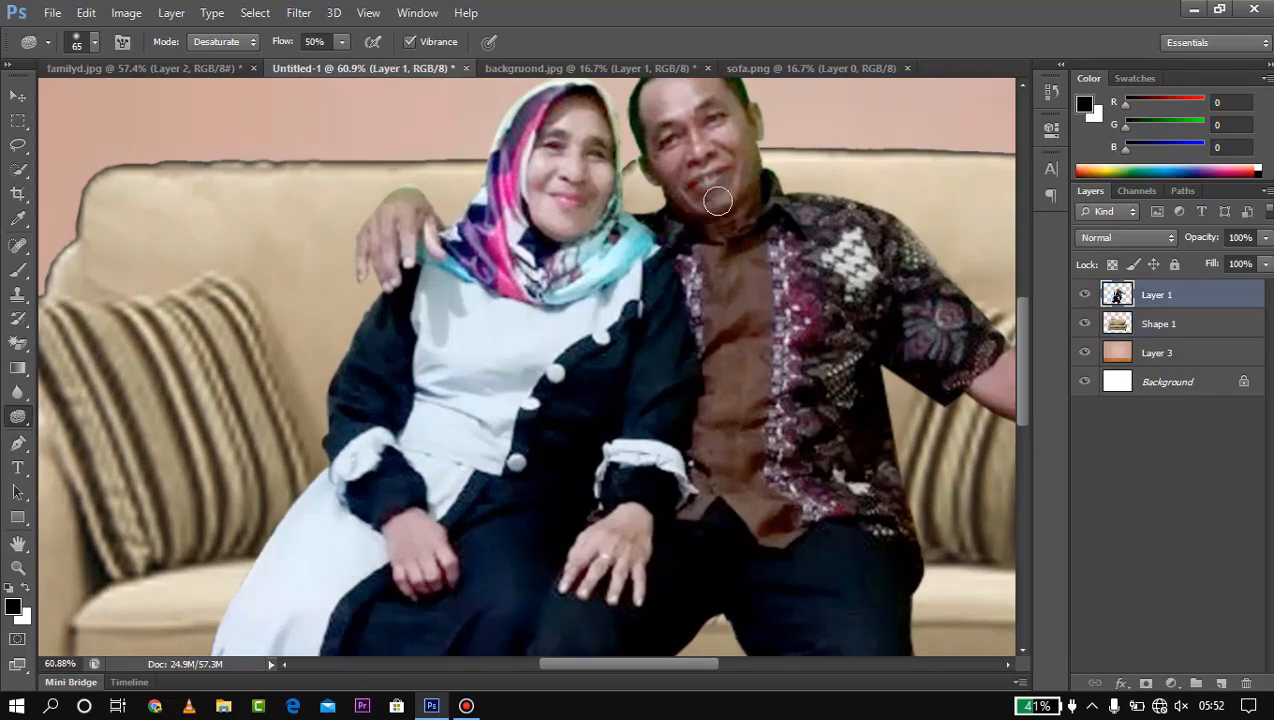
right_click(18, 417)
left_click(104, 413)
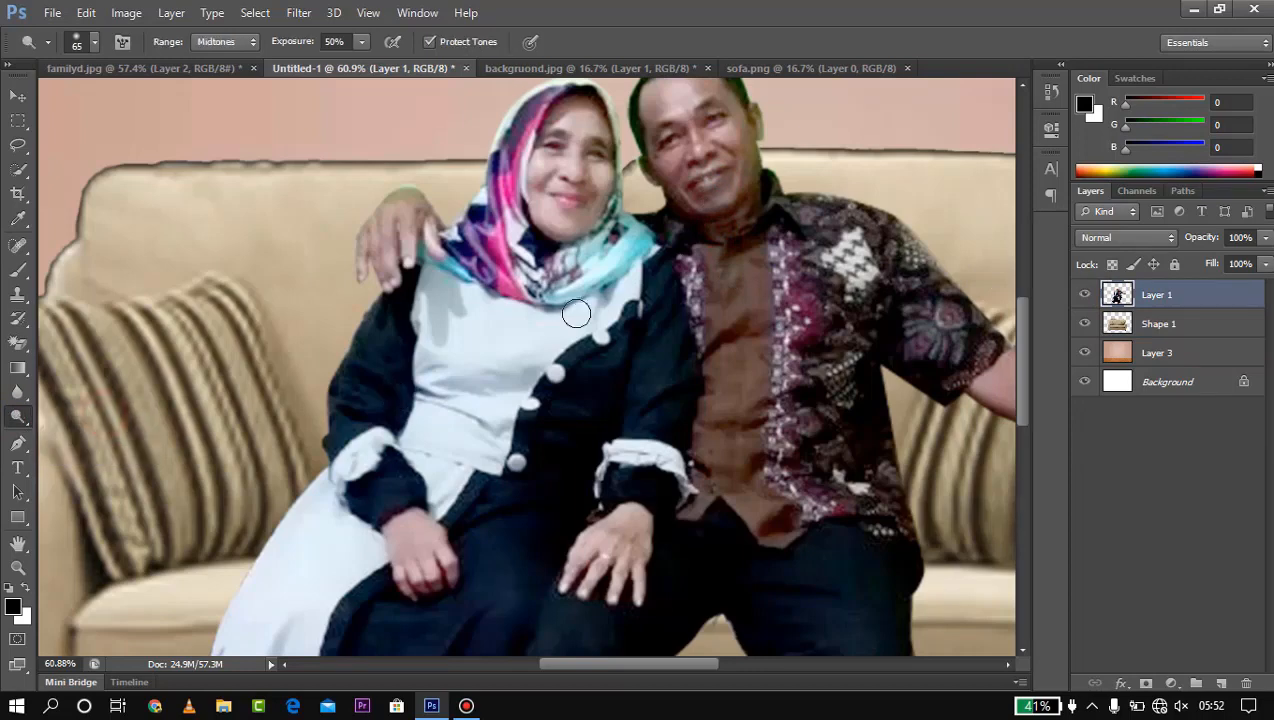
mouse_move(641, 124)
left_mouse_down()
mouse_move(682, 124)
mouse_move(682, 184)
mouse_move(694, 141)
mouse_move(667, 208)
mouse_move(673, 106)
mouse_move(673, 184)
mouse_move(712, 116)
mouse_move(701, 176)
mouse_move(757, 164)
mouse_move(724, 182)
mouse_move(739, 324)
mouse_move(769, 307)
mouse_move(782, 356)
mouse_move(779, 338)
mouse_move(767, 407)
mouse_move(729, 432)
mouse_move(750, 420)
mouse_move(655, 415)
mouse_move(637, 358)
mouse_move(687, 420)
mouse_move(628, 364)
left_mouse_up()
key("ctrl+alt+z")
key("ctrl+alt+z")
key("ctrl+alt+z")
key("ctrl+alt+z")
key("ctrl+alt+z")
mouse_move(626, 316)
left_mouse_down()
mouse_move(631, 222)
mouse_move(609, 247)
mouse_move(663, 208)
mouse_move(739, 236)
mouse_move(725, 228)
mouse_move(766, 289)
left_mouse_up()
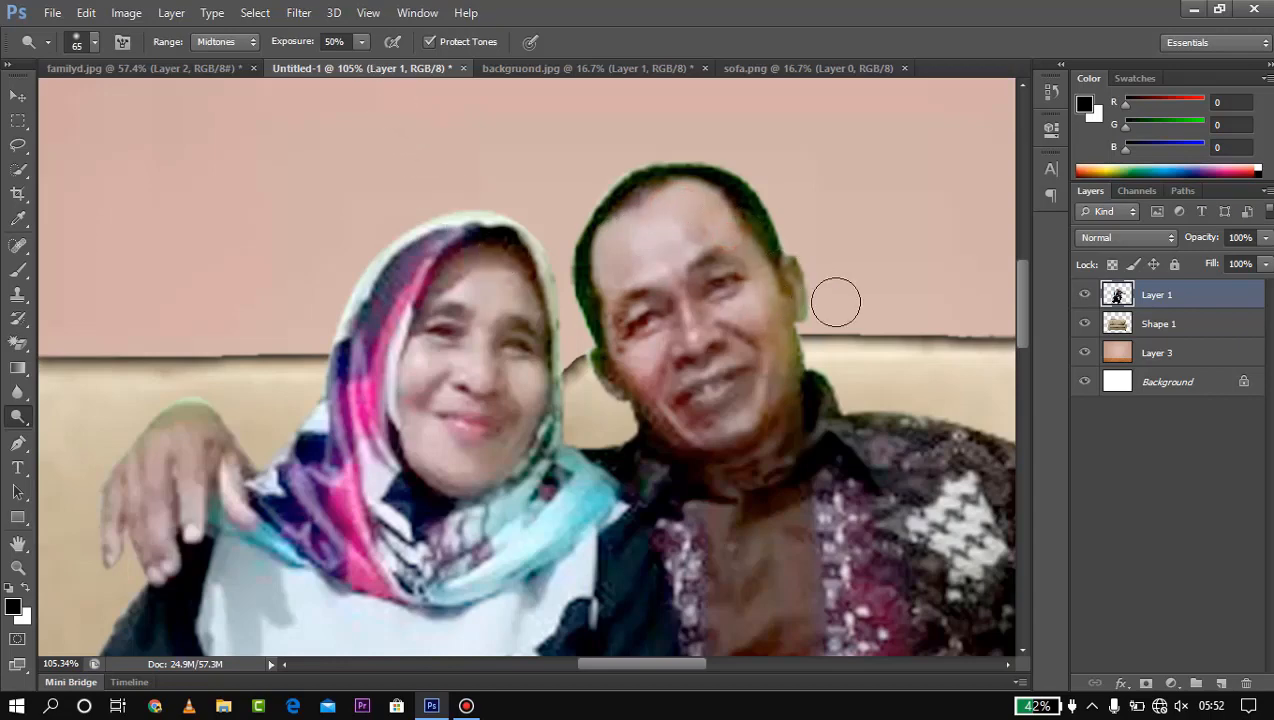
scroll(833, 296, "down", 6)
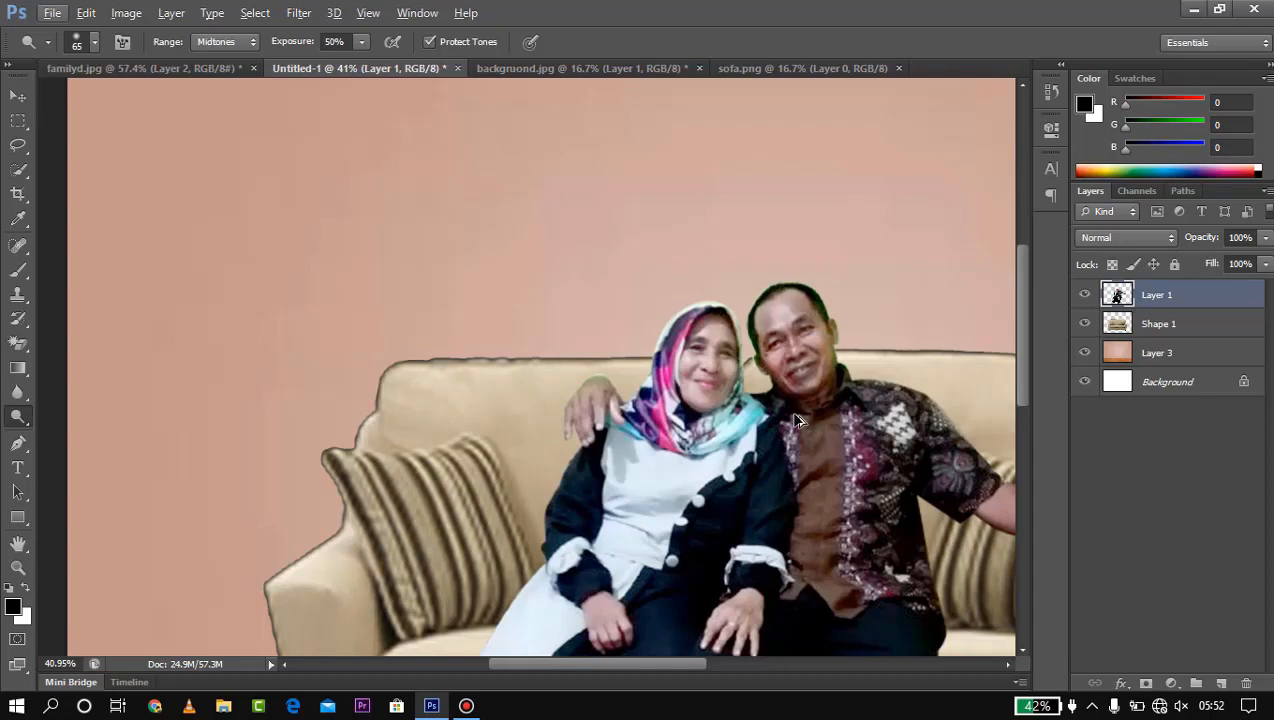
key("alt+bracketleft")
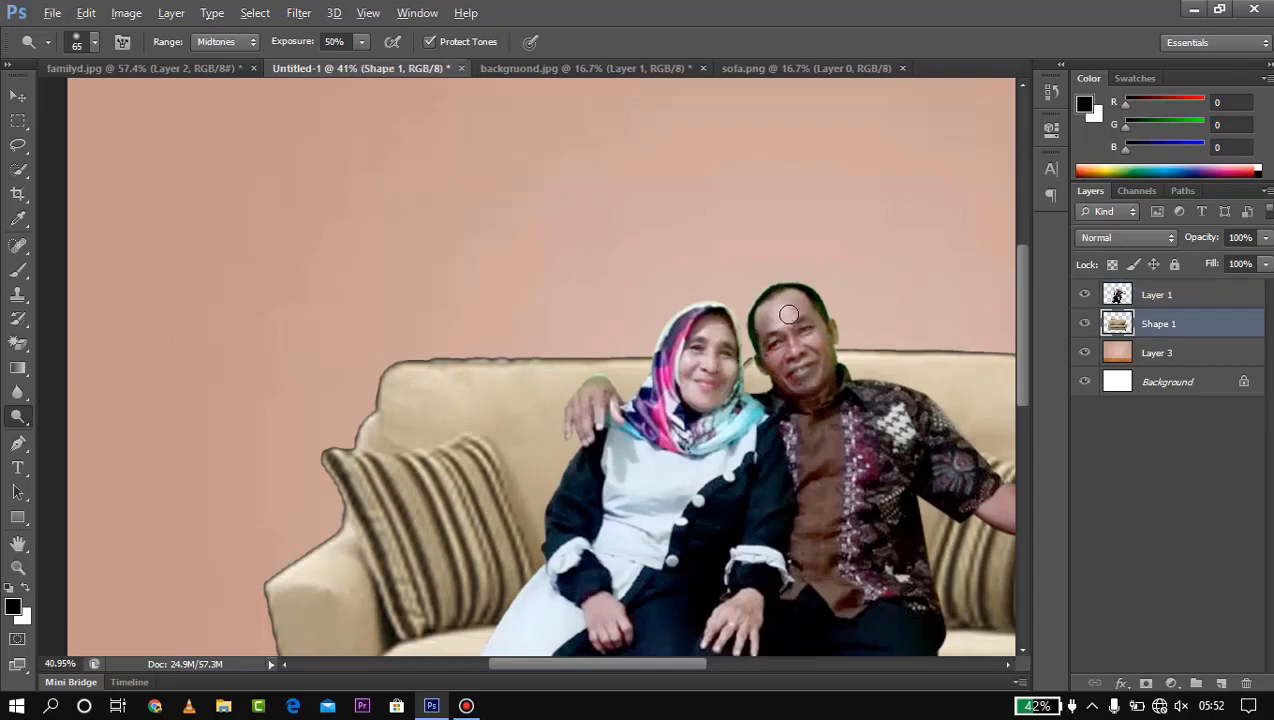
Switch to the Burn tool with Midtones range and 50% exposure, and try darkening the man's hair using brush size 65
scroll(789, 315, "up", 5)
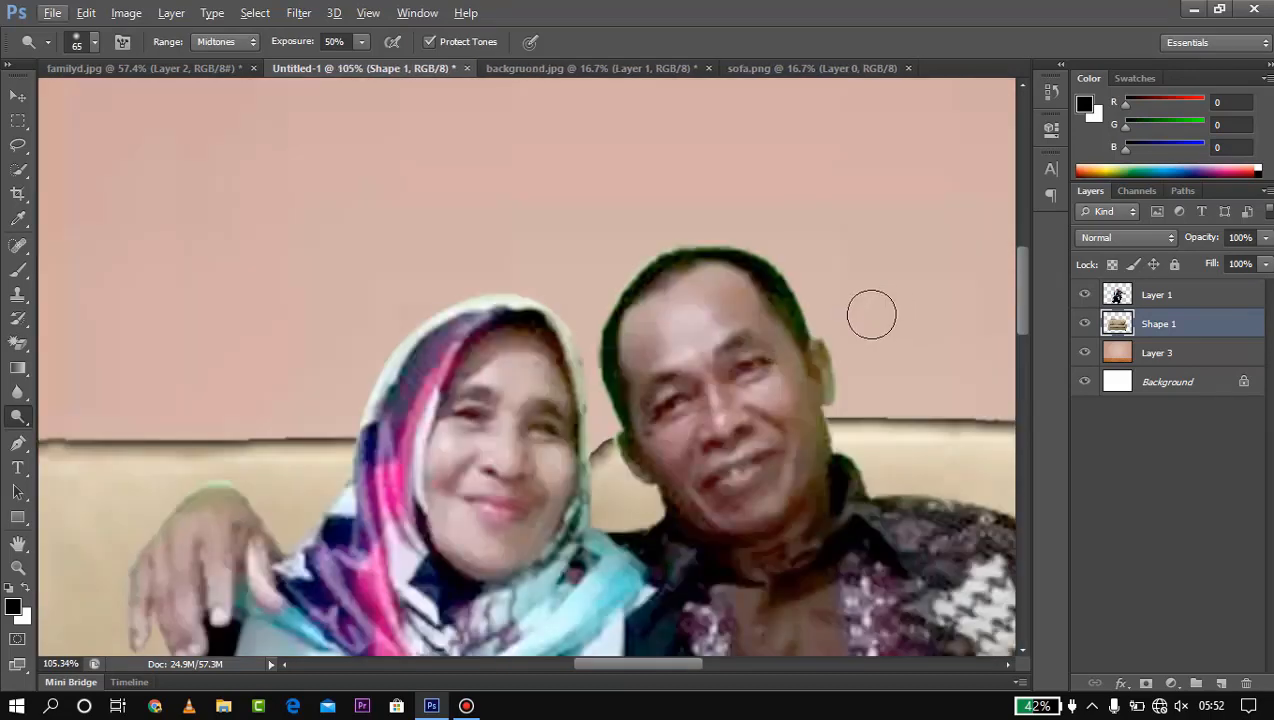
scroll(600, 370, "down", 2)
right_click(13, 420)
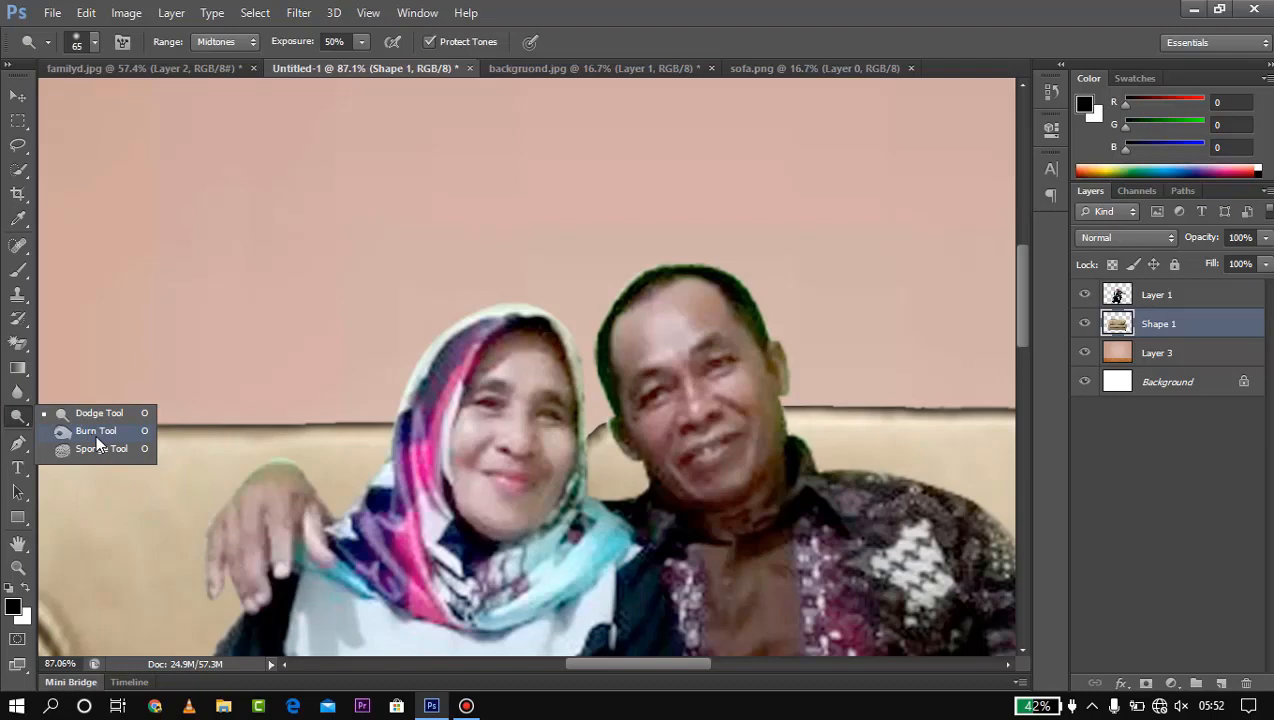
left_click(96, 434)
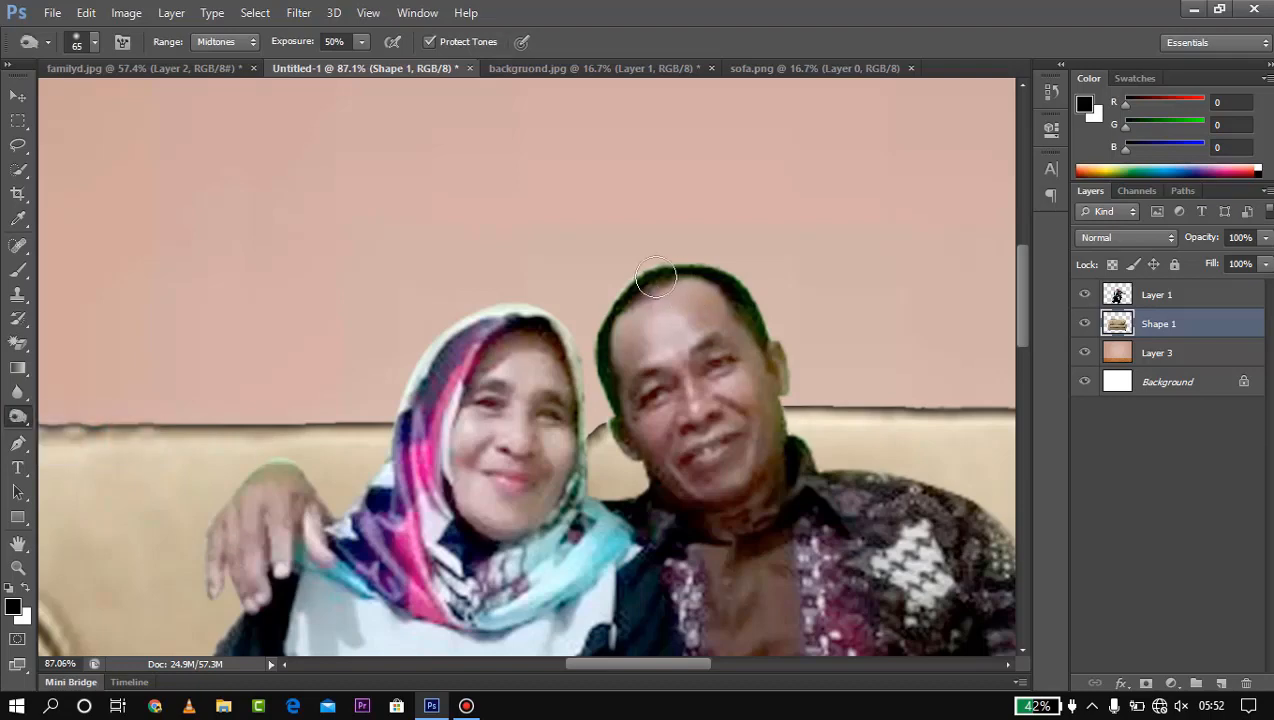
mouse_move(655, 280)
left_mouse_down()
mouse_move(640, 285)
mouse_move(691, 287)
mouse_move(709, 314)
left_mouse_up()
left_click(1155, 295)
mouse_move(790, 295)
left_mouse_down()
mouse_move(730, 296)
mouse_move(764, 347)
mouse_move(724, 277)
mouse_move(760, 361)
mouse_move(750, 300)
left_mouse_up()
key("alt+bracketleft")
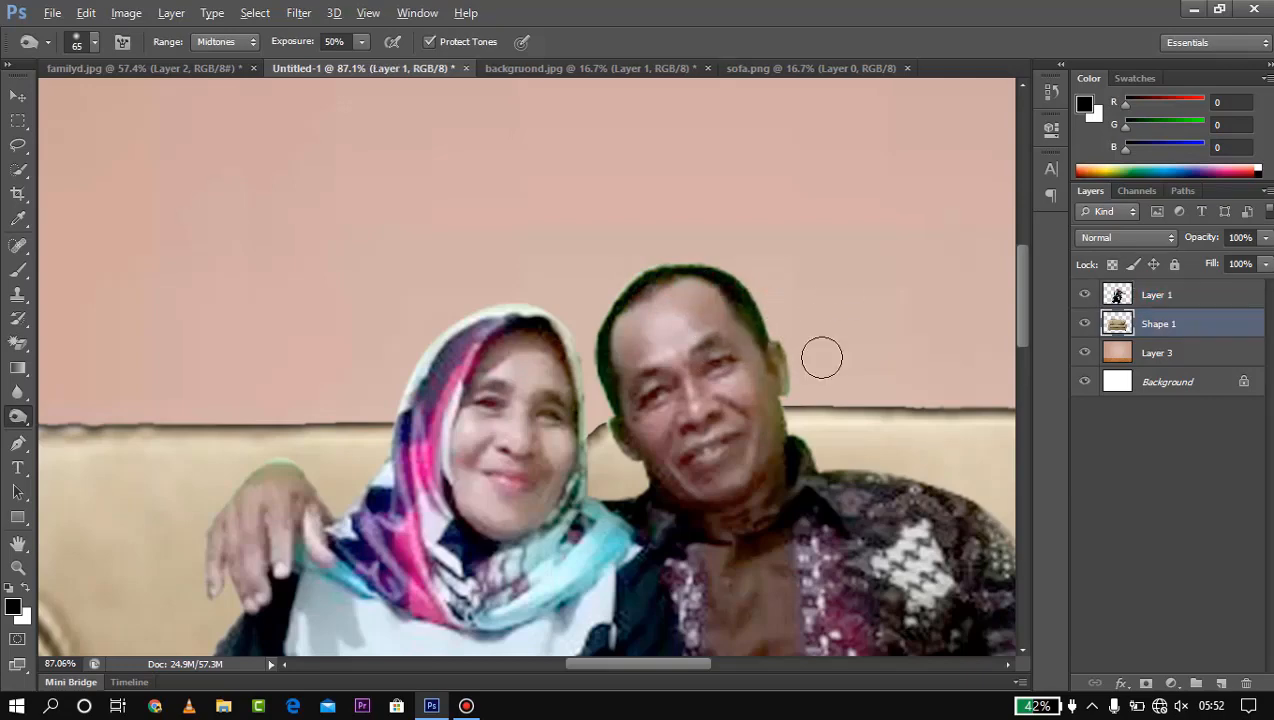
Darken the green fringe around the man's hair and ear on Layer 1 with the Burn tool at brush sizes 15 and 20
scroll(716, 325, "up", 4)
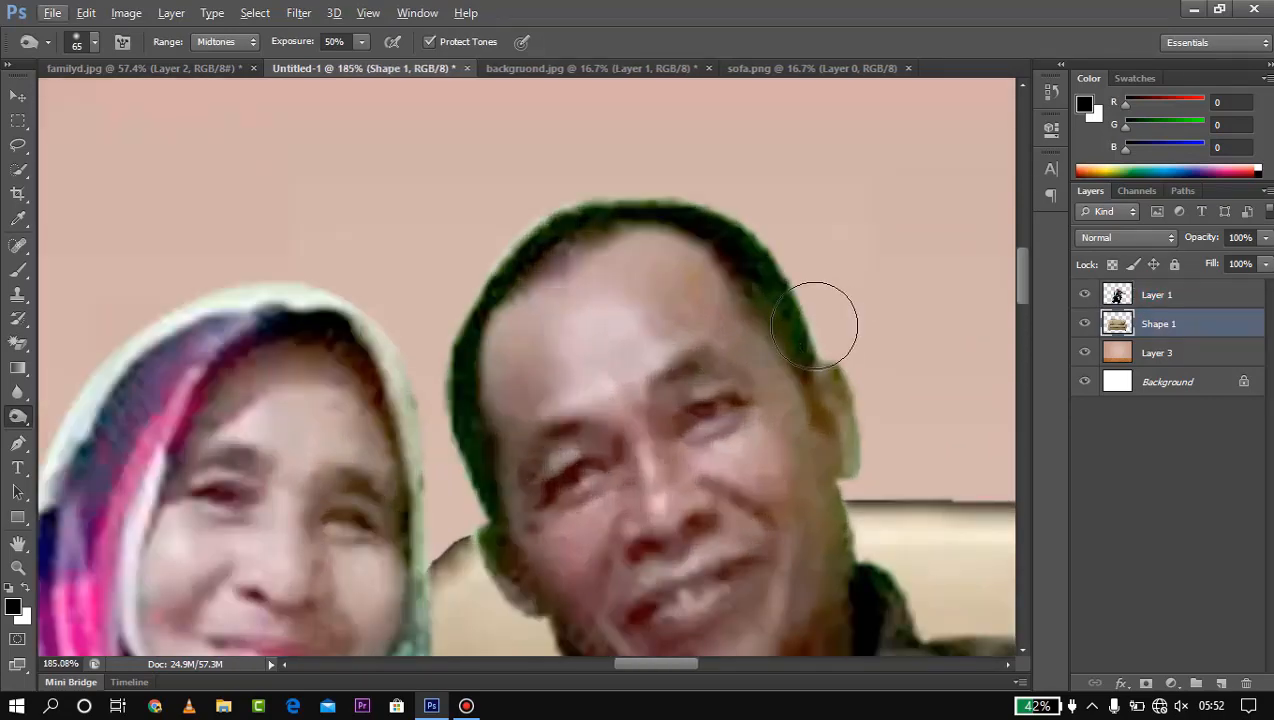
key("bracketleft")
key("bracketleft")
key("bracketleft")
key("bracketleft")
key("bracketleft")
key("alt+bracketright")
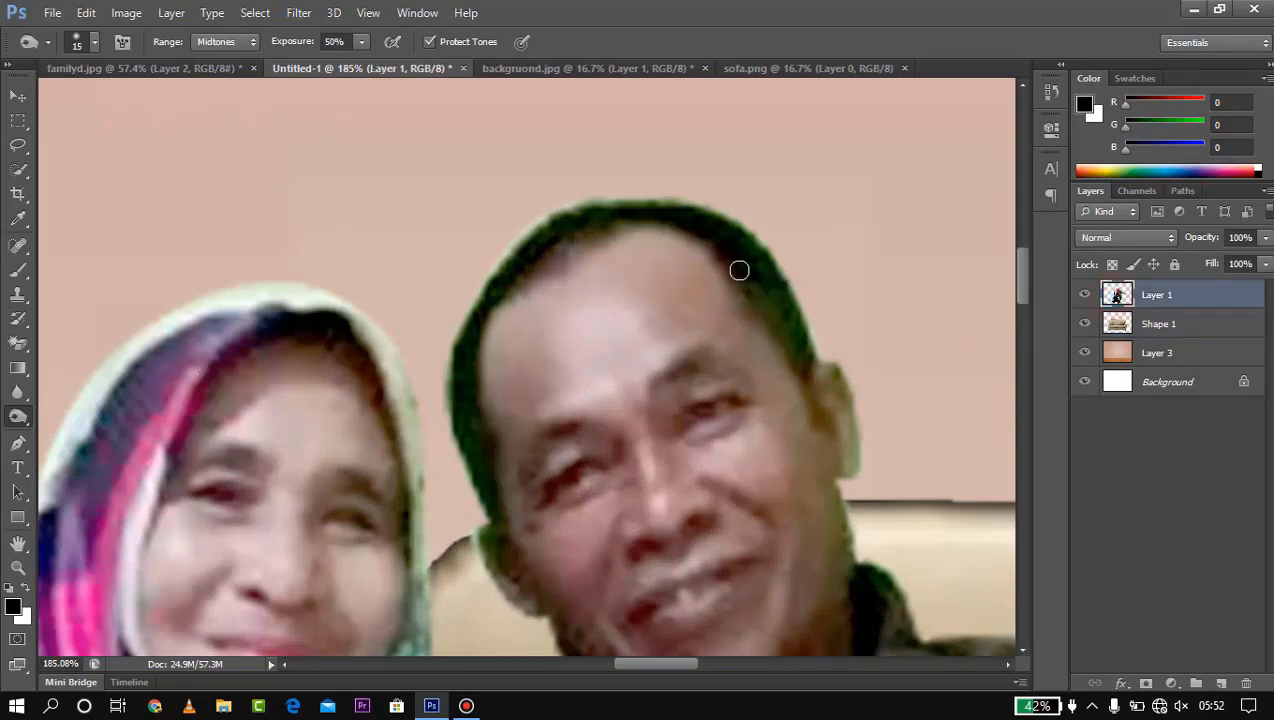
mouse_move(733, 264)
left_mouse_down()
mouse_move(801, 354)
mouse_move(777, 277)
mouse_move(806, 342)
mouse_move(751, 272)
mouse_move(788, 345)
mouse_move(722, 250)
mouse_move(802, 336)
mouse_move(782, 286)
mouse_move(805, 352)
mouse_move(736, 256)
mouse_move(751, 254)
mouse_move(810, 355)
mouse_move(775, 281)
mouse_move(724, 222)
mouse_move(763, 249)
mouse_move(683, 202)
mouse_move(729, 231)
mouse_move(701, 207)
mouse_move(635, 199)
mouse_move(689, 206)
mouse_move(583, 219)
mouse_move(636, 204)
mouse_move(522, 234)
mouse_move(652, 208)
mouse_move(511, 266)
mouse_move(617, 213)
mouse_move(529, 274)
mouse_move(614, 210)
mouse_move(566, 238)
mouse_move(546, 230)
mouse_move(570, 221)
mouse_move(491, 284)
mouse_move(557, 219)
mouse_move(466, 326)
mouse_move(486, 290)
mouse_move(463, 403)
mouse_move(462, 350)
mouse_move(478, 466)
mouse_move(473, 414)
mouse_move(514, 521)
mouse_move(478, 435)
mouse_move(488, 524)
mouse_move(465, 417)
mouse_move(480, 502)
mouse_move(475, 450)
mouse_move(497, 497)
mouse_move(472, 319)
mouse_move(466, 454)
mouse_move(461, 387)
mouse_move(483, 495)
mouse_move(492, 327)
mouse_move(529, 256)
mouse_move(495, 282)
mouse_move(455, 353)
mouse_move(534, 263)
mouse_move(557, 213)
mouse_move(660, 213)
mouse_move(748, 262)
mouse_move(836, 410)
left_mouse_up()
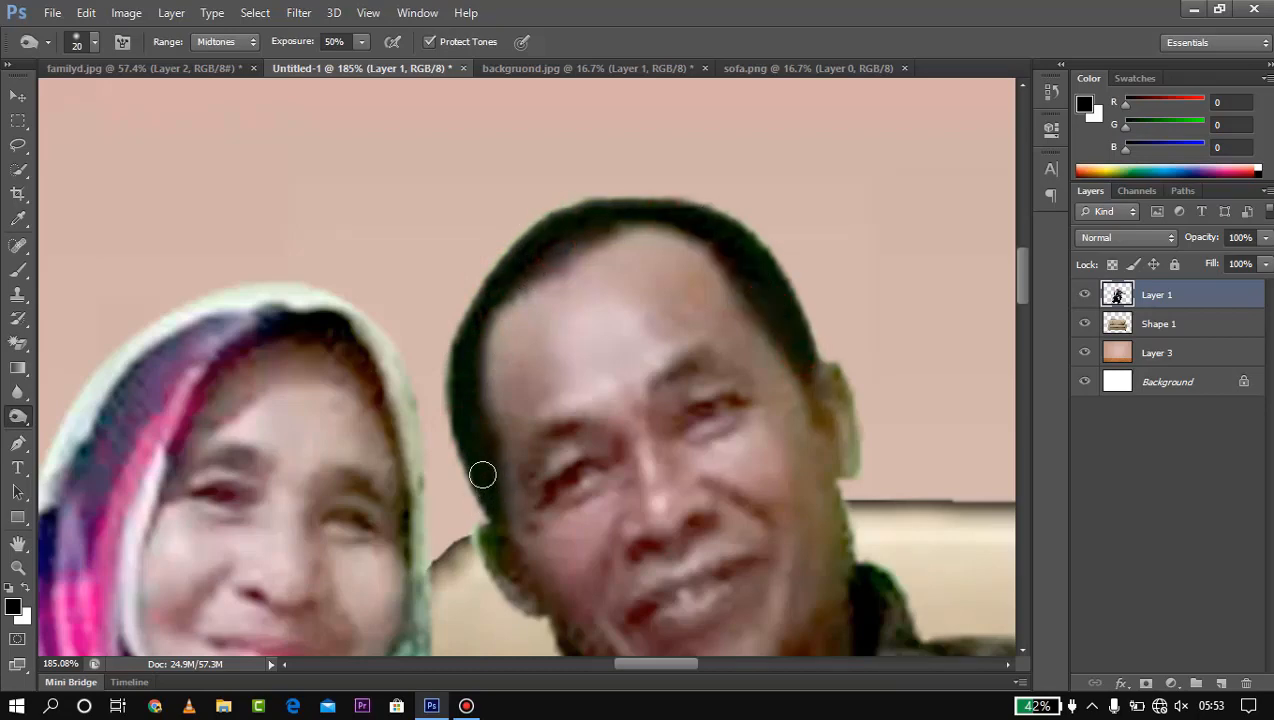
mouse_move(483, 475)
left_mouse_down()
mouse_move(496, 564)
mouse_move(496, 538)
mouse_move(553, 627)
left_mouse_up()
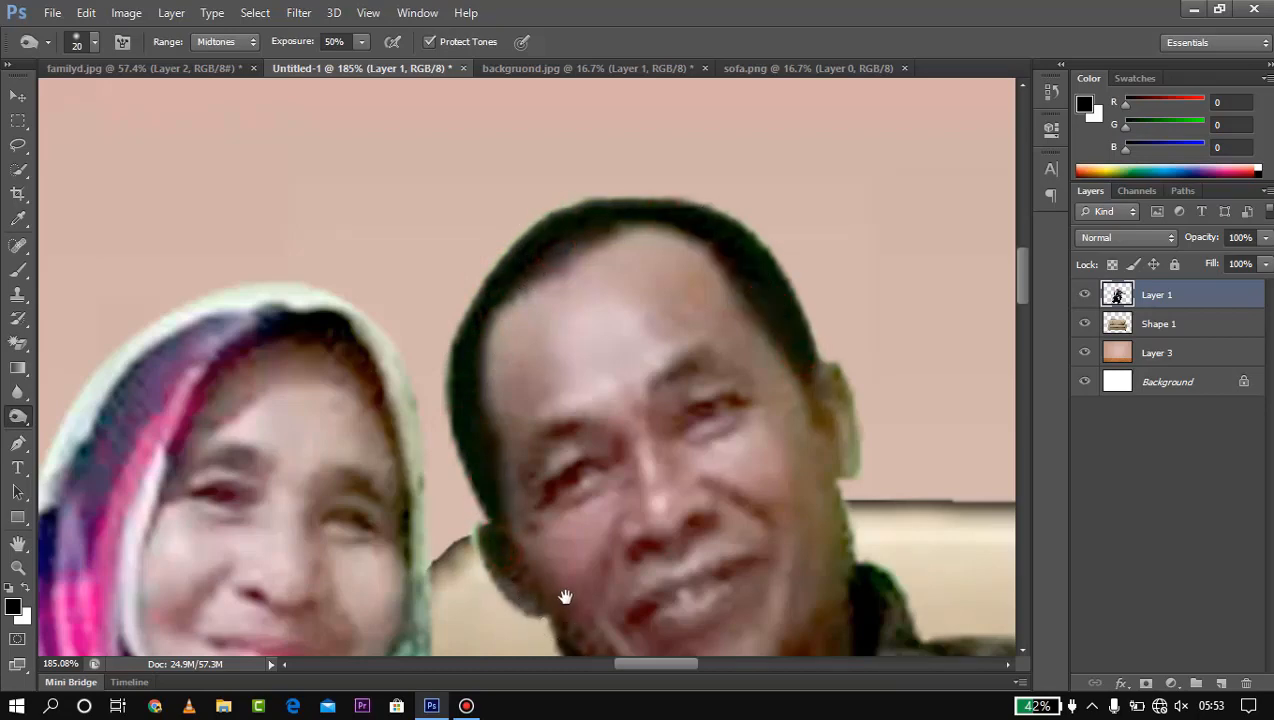
Darken the inner edge of the woman's headscarf above her forehead with the Burn tool at brush size 20
scroll(529, 392, "down", 5)
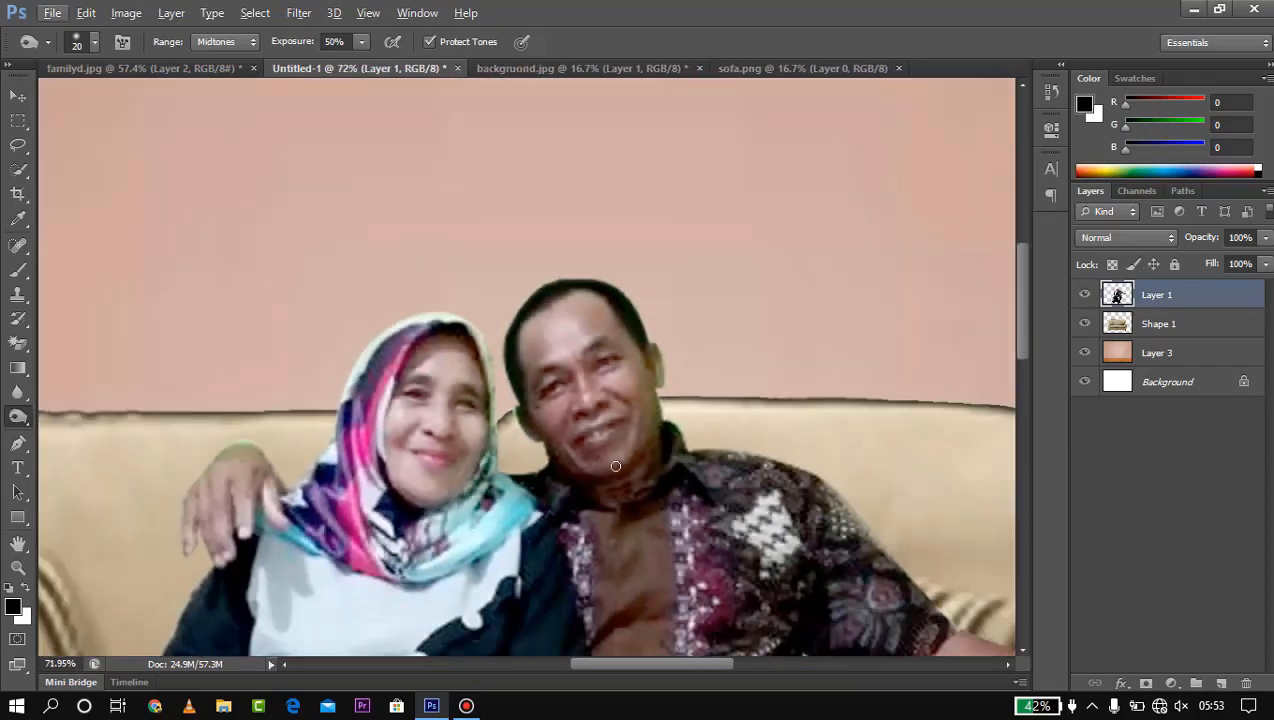
scroll(615, 466, "down", 2)
scroll(570, 333, "up", 4)
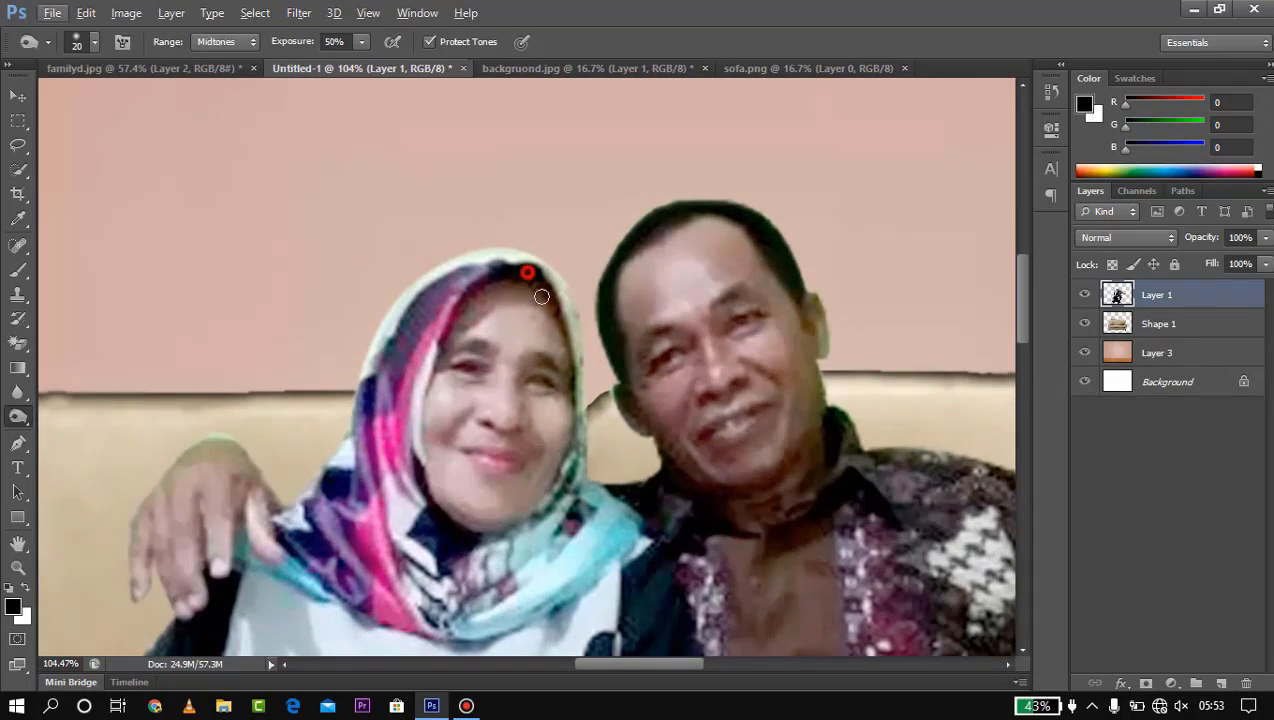
mouse_move(541, 296)
left_mouse_down()
mouse_move(540, 285)
mouse_move(554, 304)
mouse_move(492, 284)
mouse_move(470, 297)
left_mouse_up()
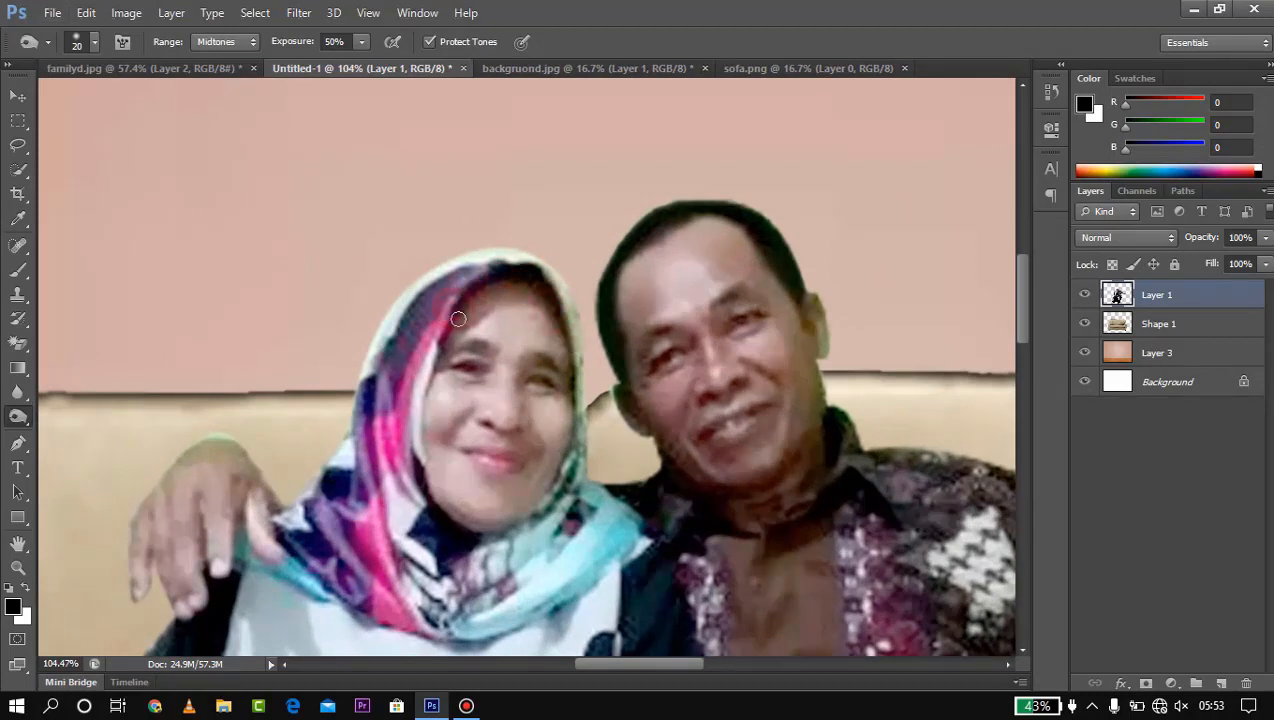
scroll(680, 366, "down", 3)
scroll(775, 420, "down", 2)
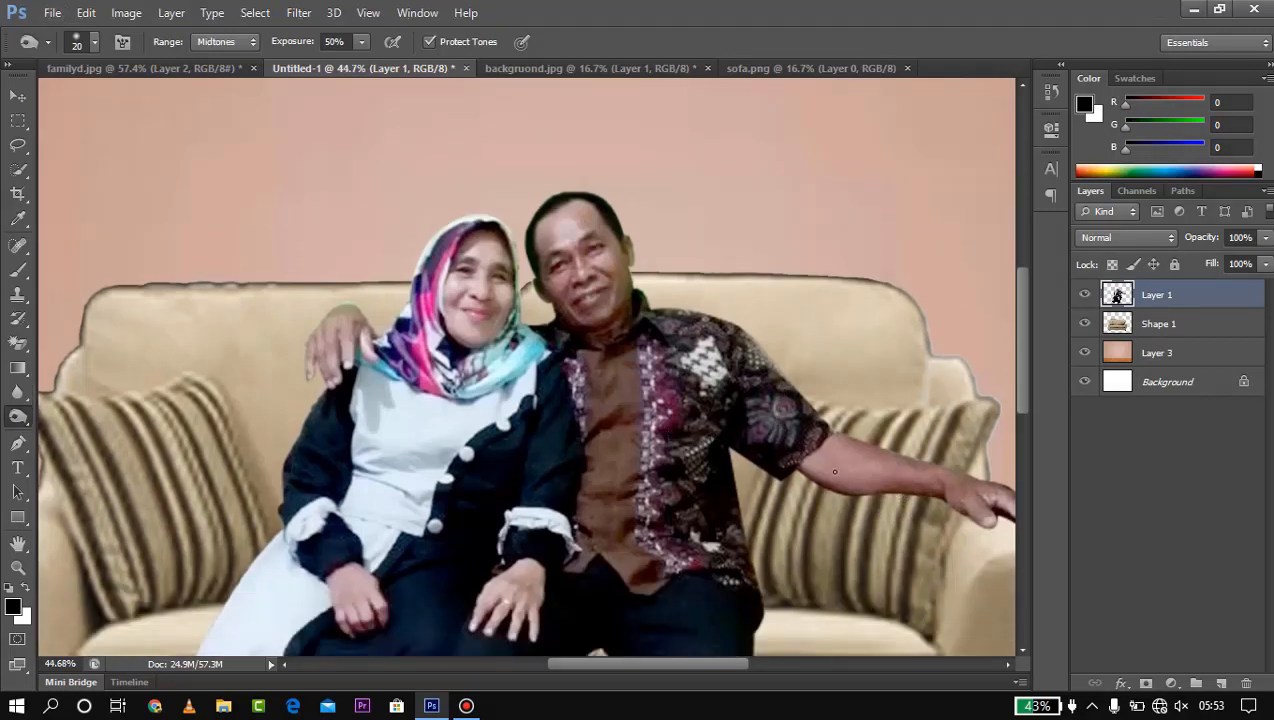
scroll(835, 472, "down", 2)
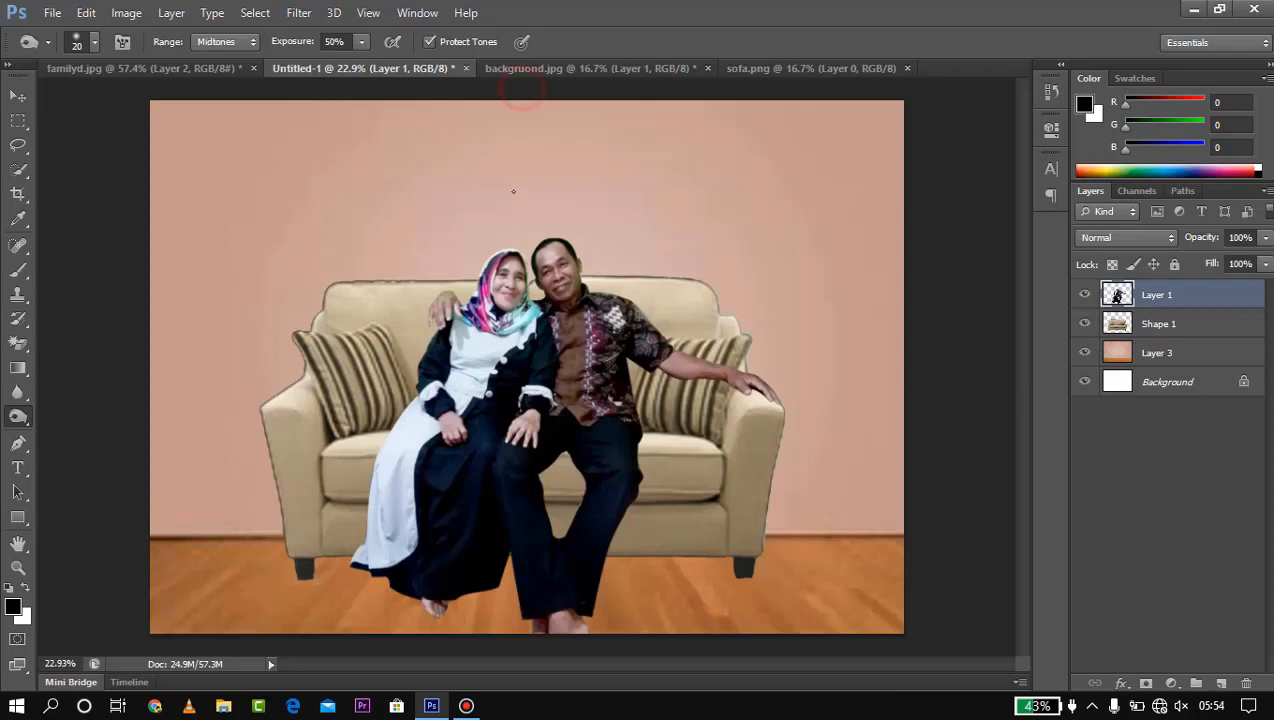
scroll(654, 274, "up", 1)
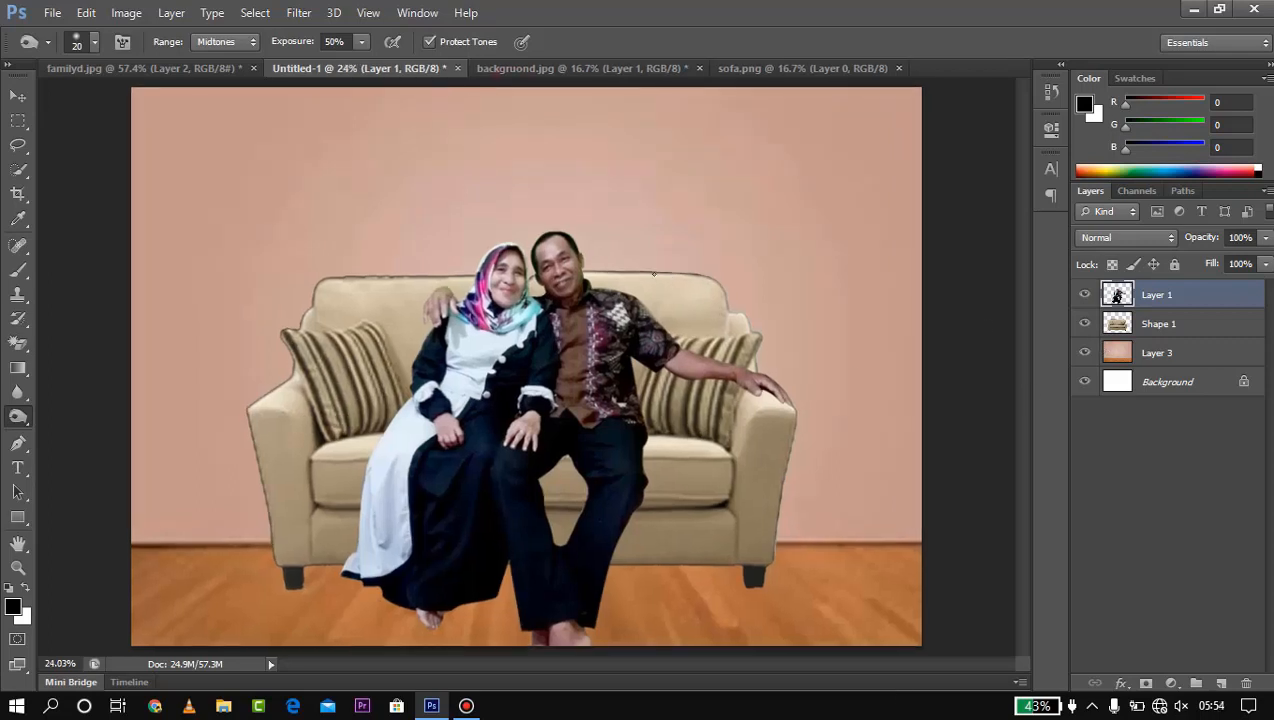